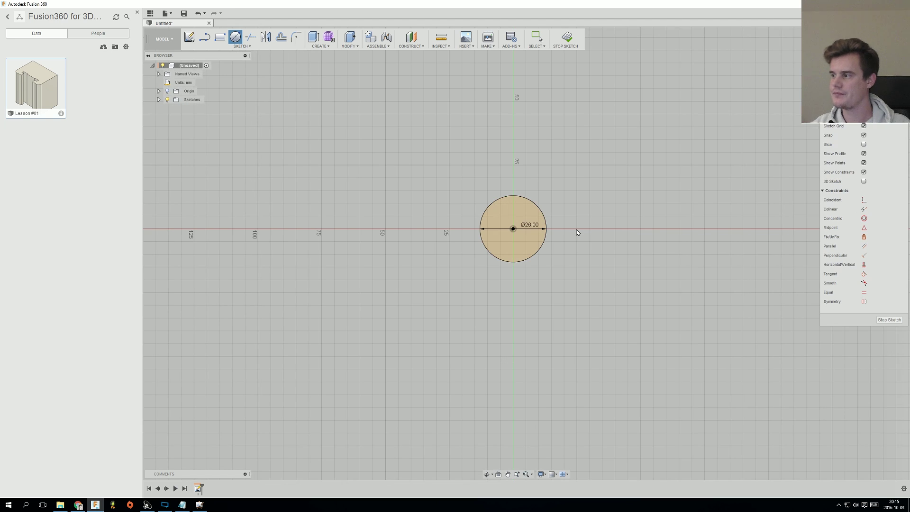
Step: Draw a 38 mm diameter circle centered on the origin, concentric with the existing circle
key(Escape)
click(235, 36)
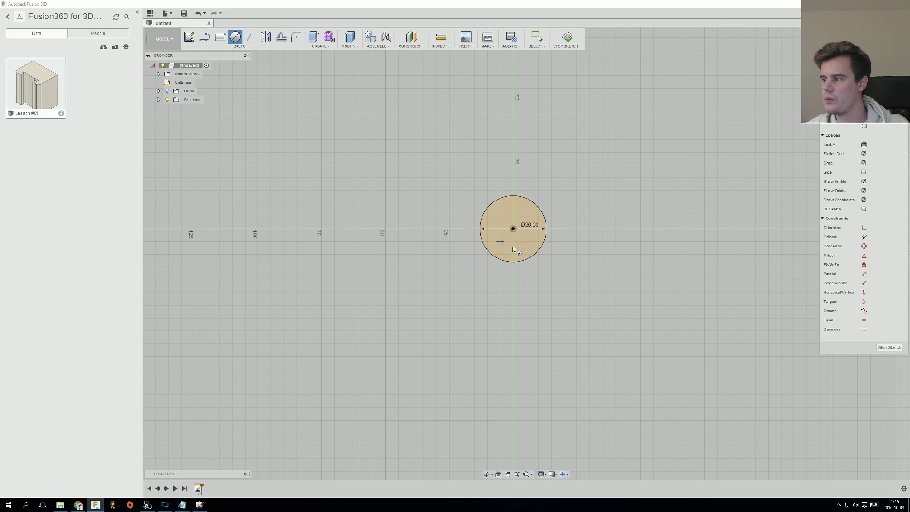
click(513, 229)
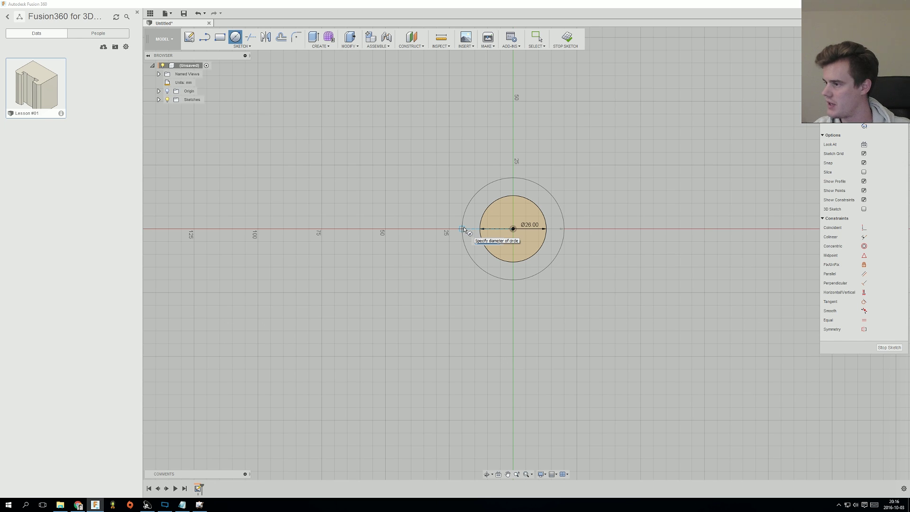
text(35)
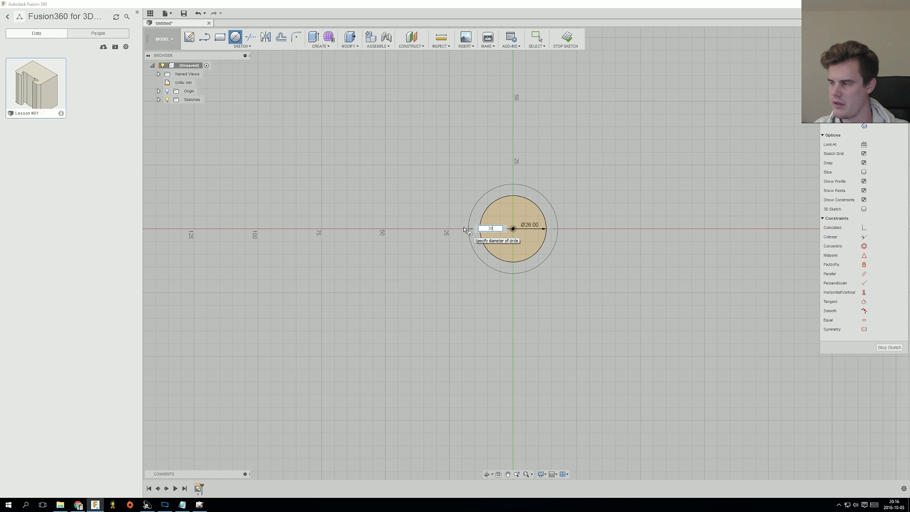
key(Return)
key(Escape)
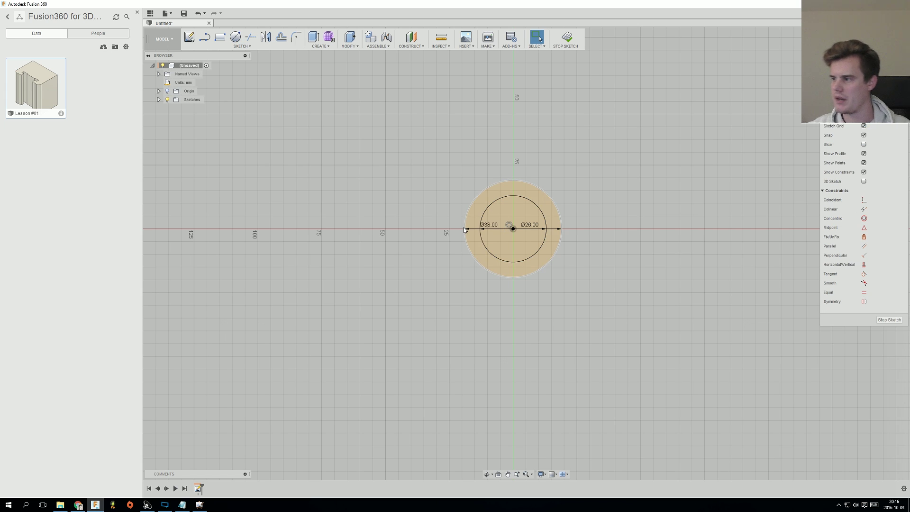
Step: Extrude the ring-shaped profile between the two circles upward 8 mm as a new body
click(554, 254)
mouse_move(554, 254)
shift+middle_down()
mouse_move(533, 229)
mouse_move(557, 260)
shift+middle_up()
scroll(532, 229, up, 3)
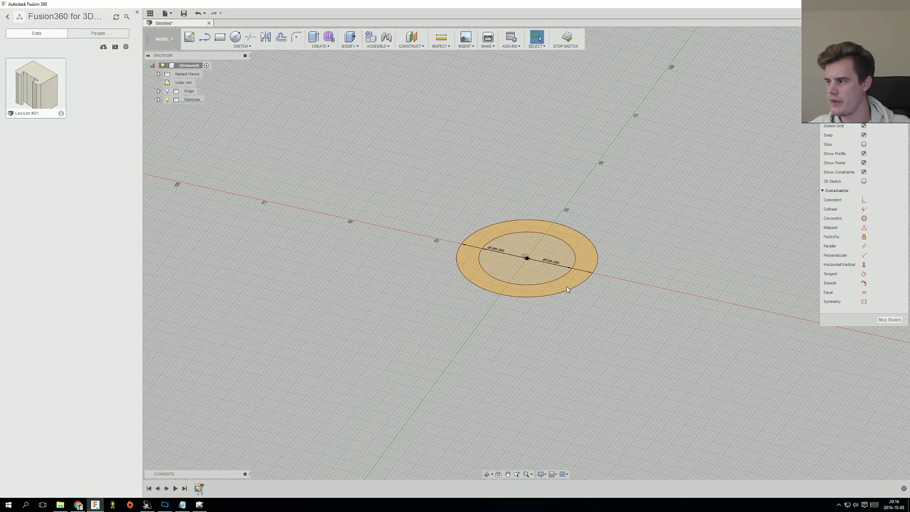
scroll(542, 270, up, 2)
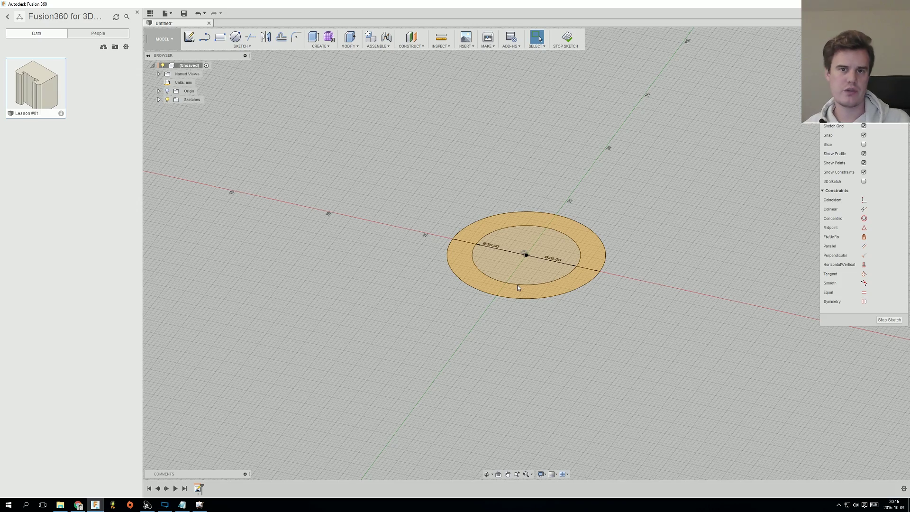
shift+middle_drag(517, 284, 553, 281)
click(553, 281)
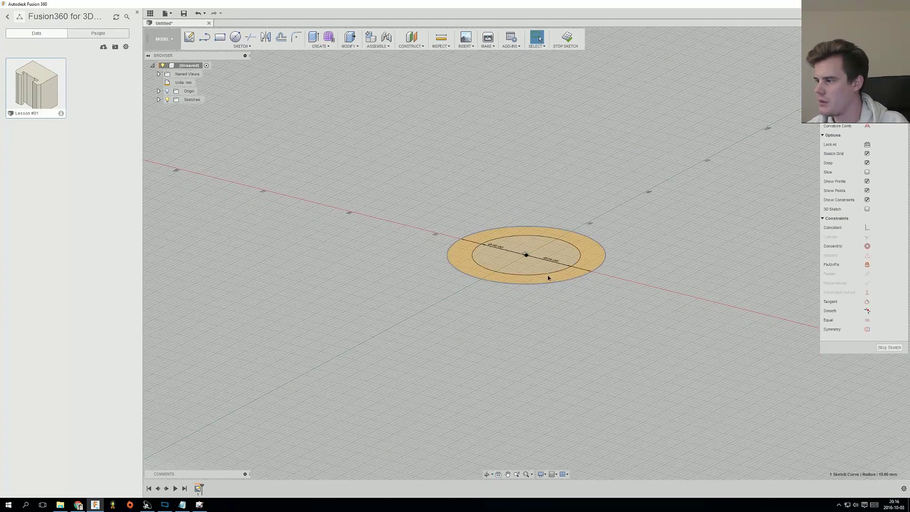
click(549, 278)
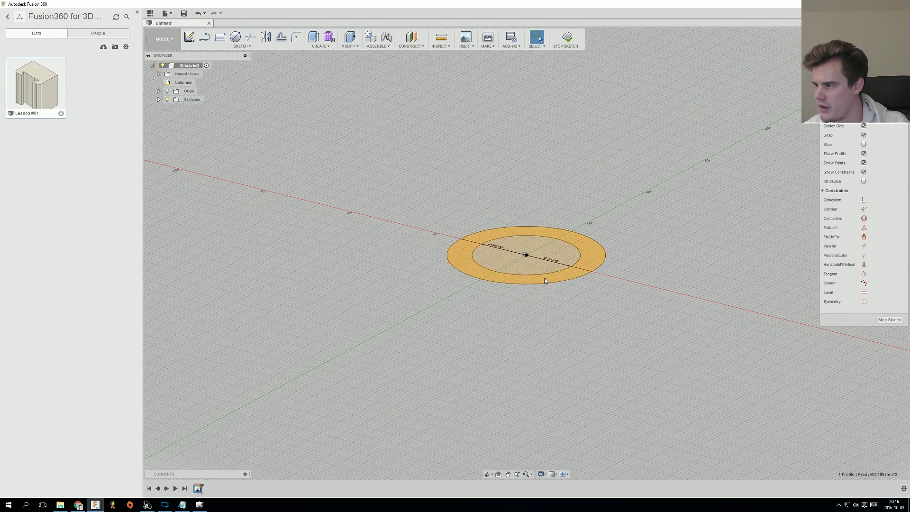
right_click(544, 281)
click(543, 314)
drag(571, 262, 587, 210)
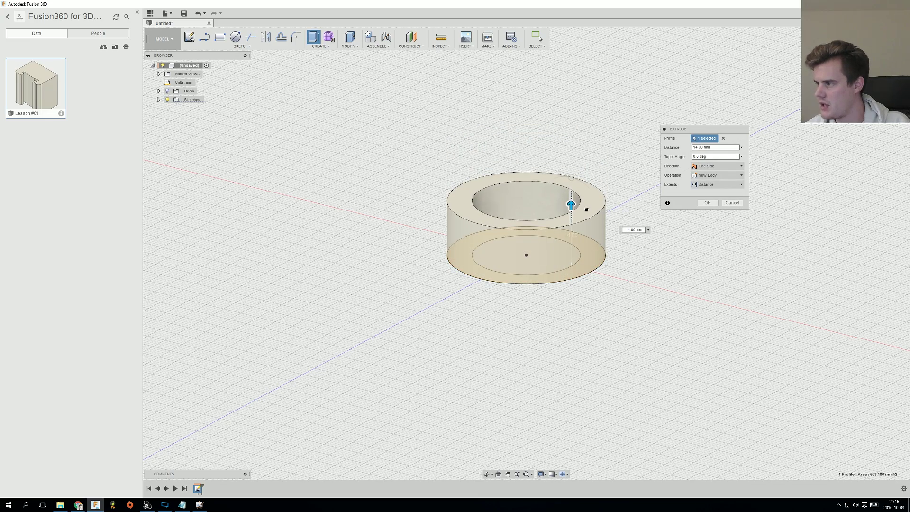
text(8)
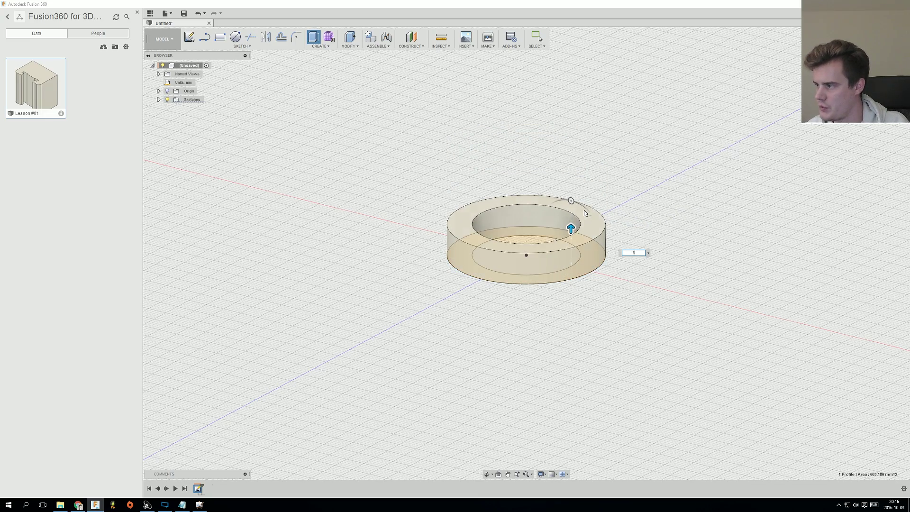
key(Return)
Step: Start a new sketch on the horizontal origin plane at the underside of the ring
scroll(517, 223, up, 5)
shift+middle_drag(526, 289, 523, 266)
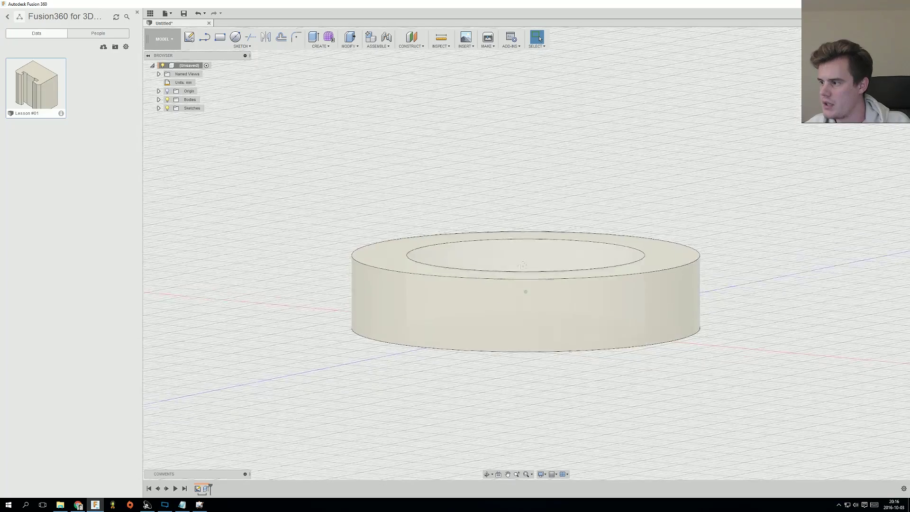
scroll(523, 266, down, 3)
middle_drag(523, 302, 525, 242)
shift+middle_drag(524, 285, 527, 223)
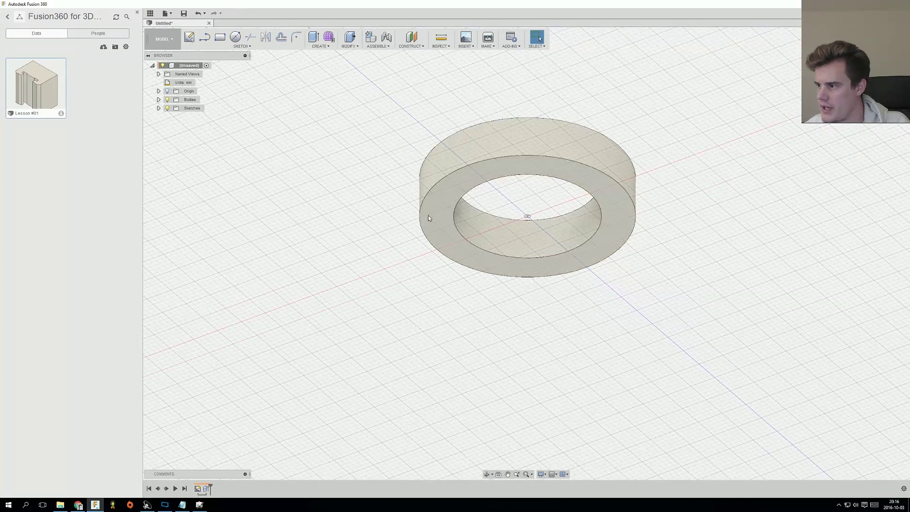
shift+middle_drag(381, 216, 376, 218)
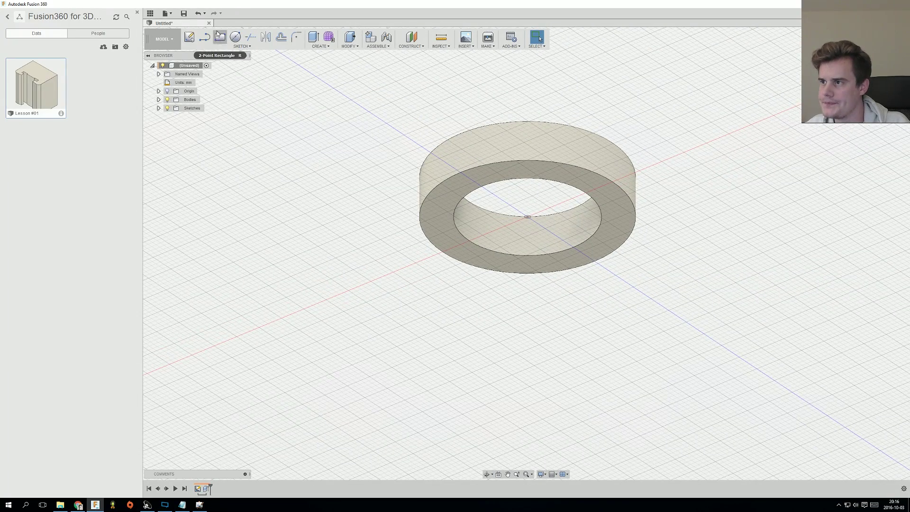
click(235, 39)
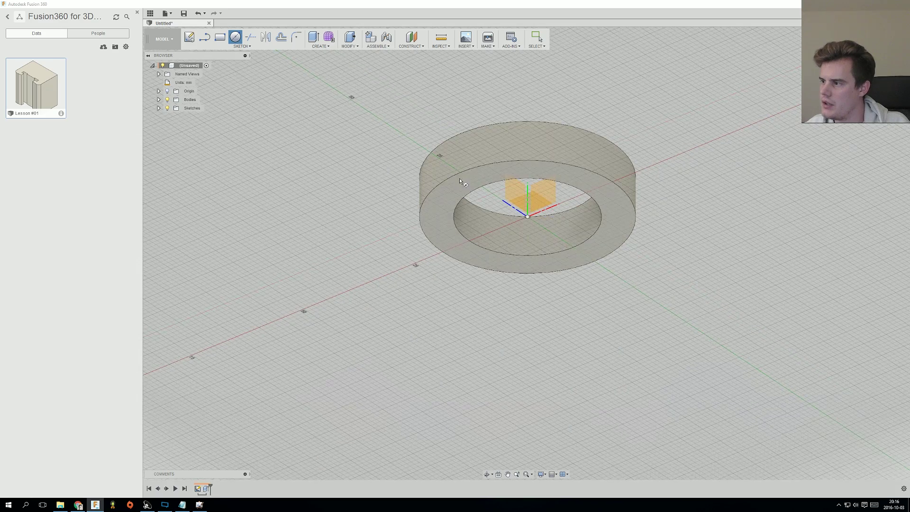
click(525, 198)
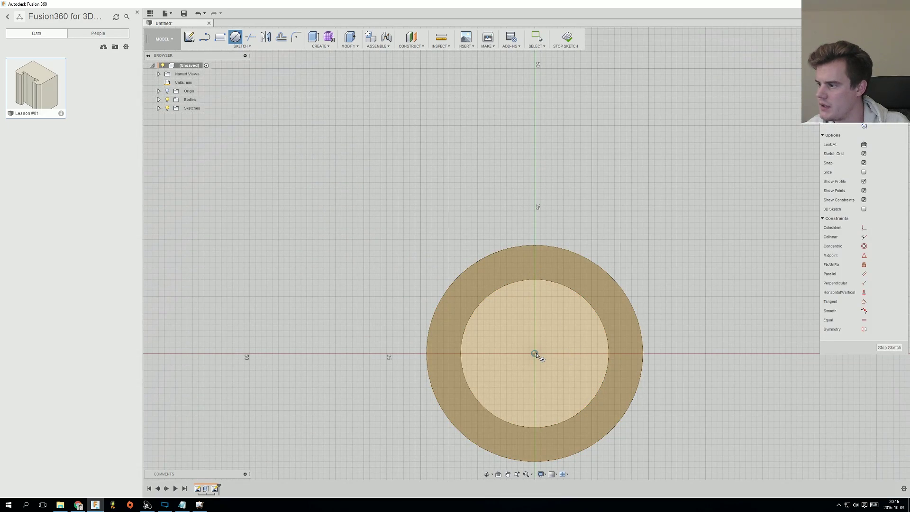
click(535, 353)
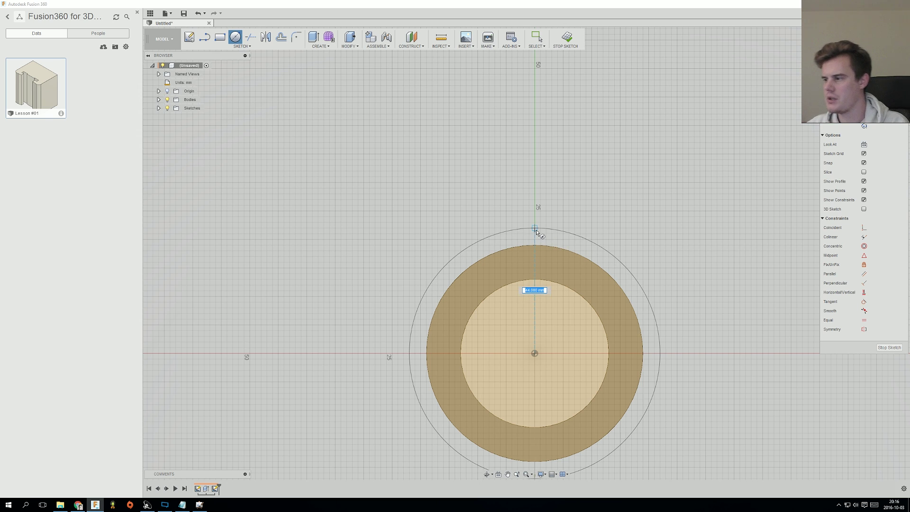
key(Escape)
Step: Try a center rectangle 38 mm tall and about 10 mm wide at the origin, and undo it
middle_drag(501, 280, 464, 219)
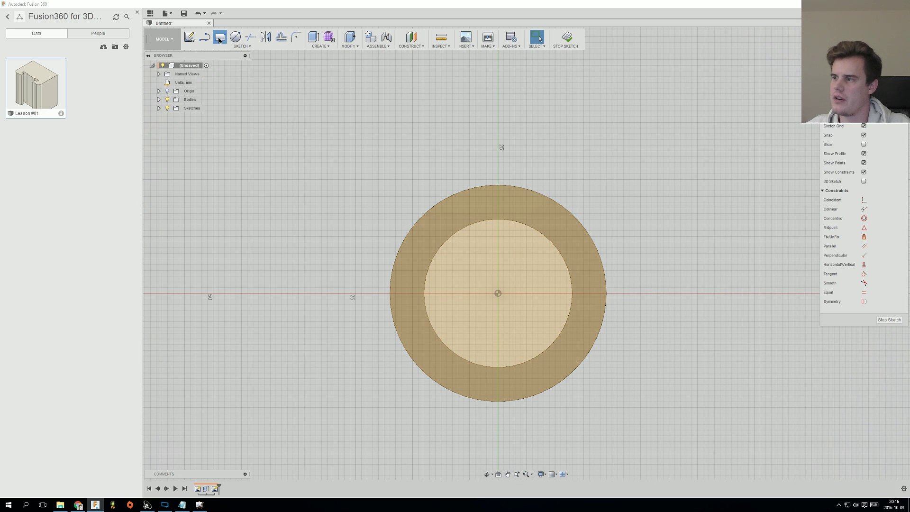
click(242, 46)
mouse_move(246, 72)
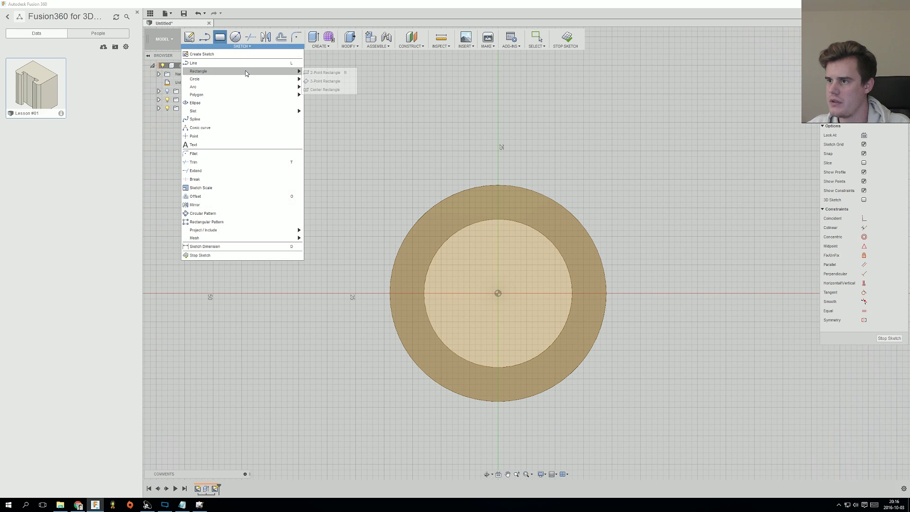
click(326, 90)
click(498, 292)
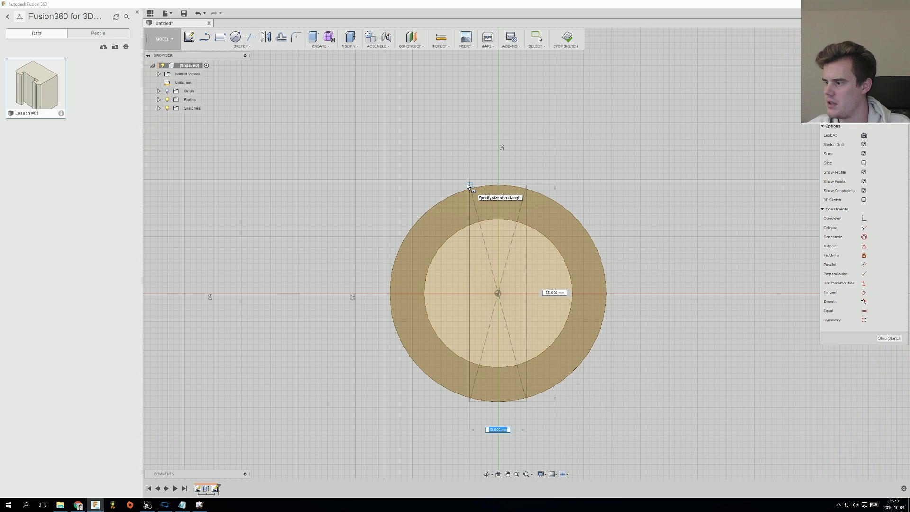
key(Tab)
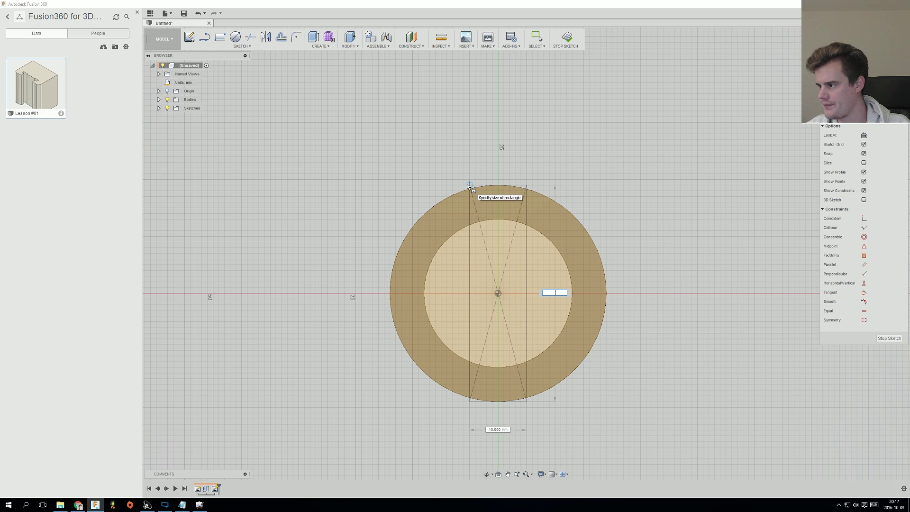
text(38)
key(Return)
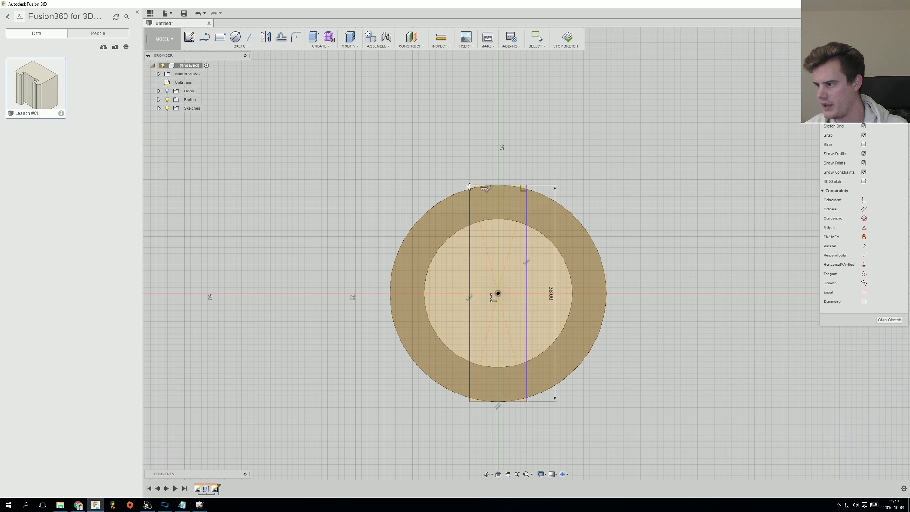
key(Escape)
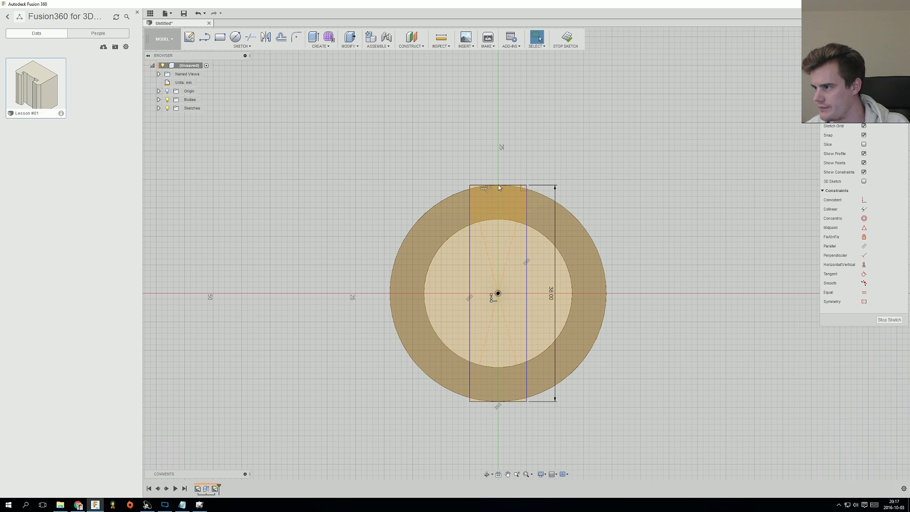
key(ctrl+z)
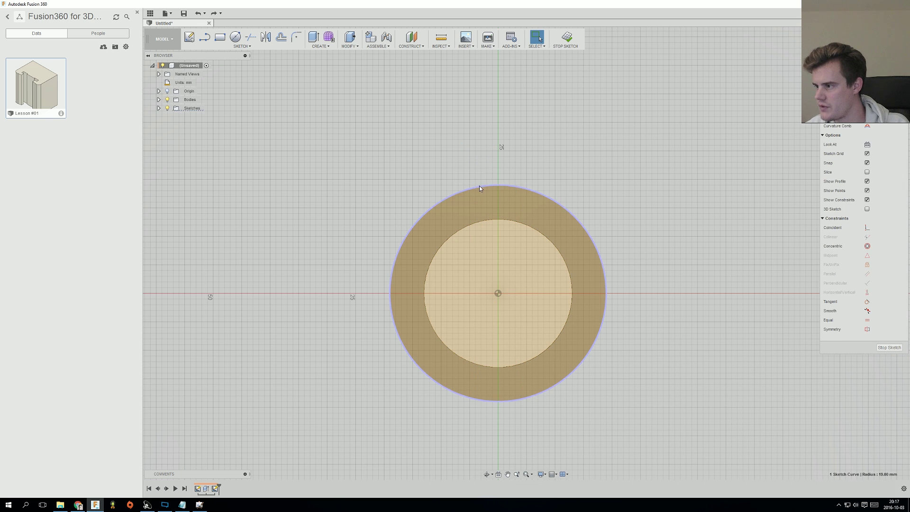
Step: Draw a 38 by 38 mm center rectangle on the origin around the ring's outline
click(479, 186)
click(498, 294)
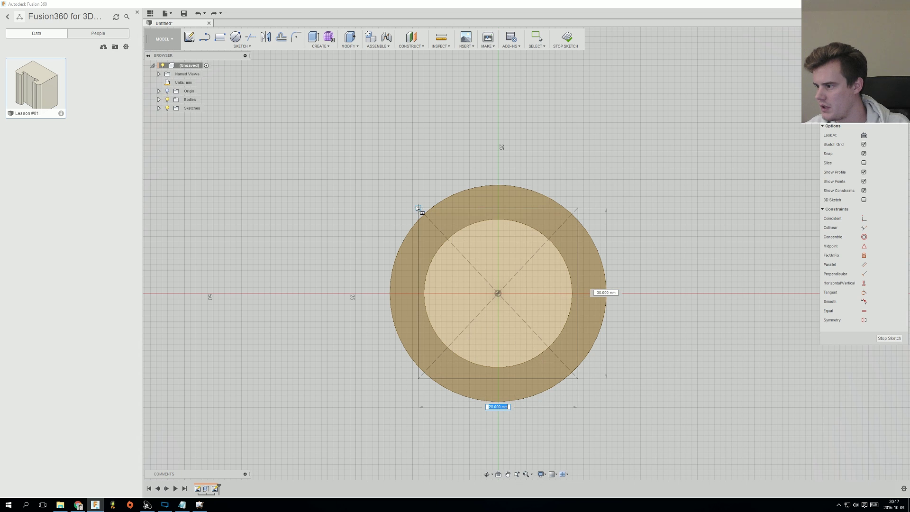
key(Tab)
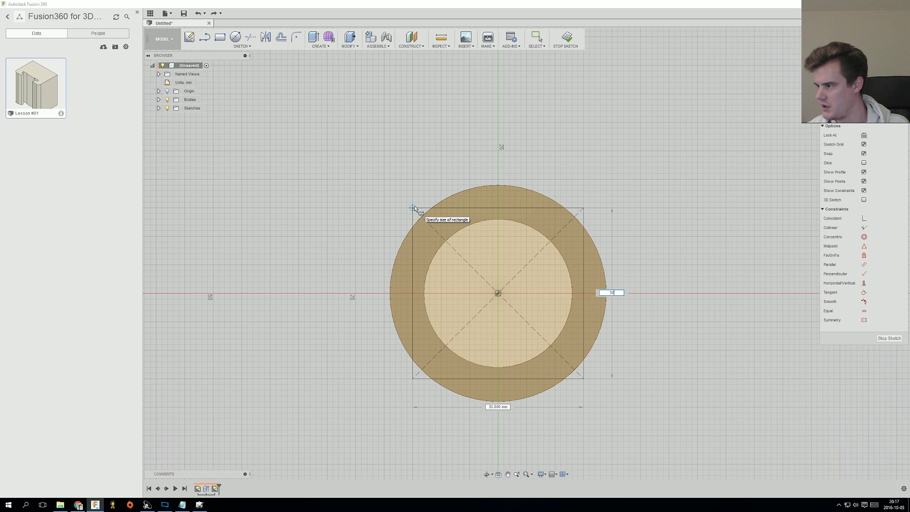
text(38)
key(Tab)
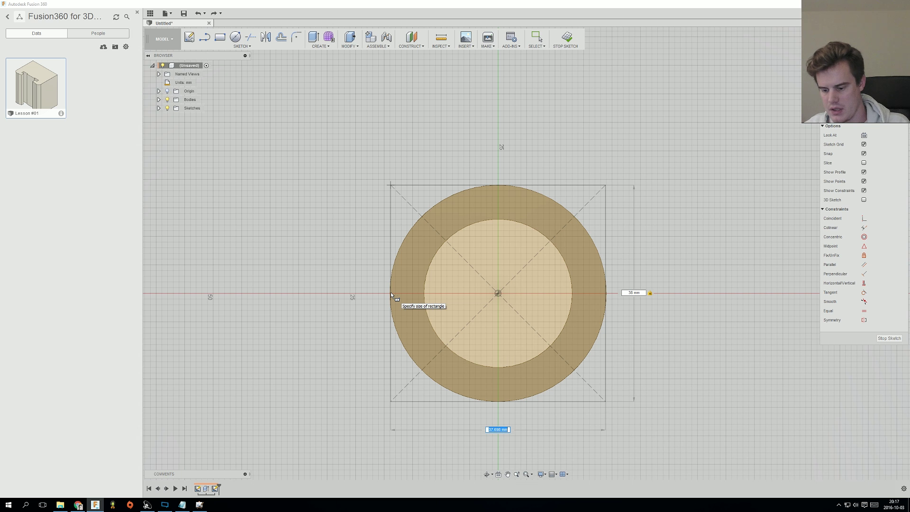
key(Return)
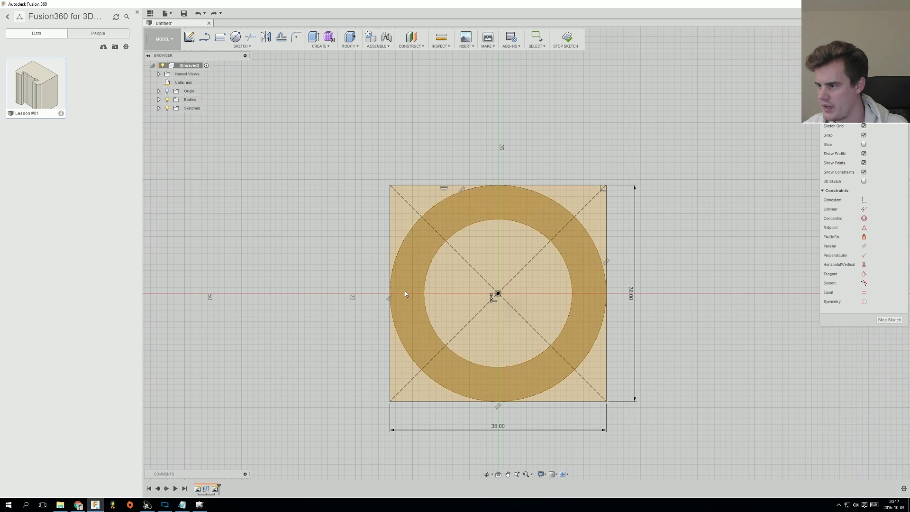
Step: Set up a 4 mm downward extrusion of the ring profile and the square's four corner regions, leaving the inner hole open
shift+middle_drag(483, 288, 467, 332)
click(398, 255)
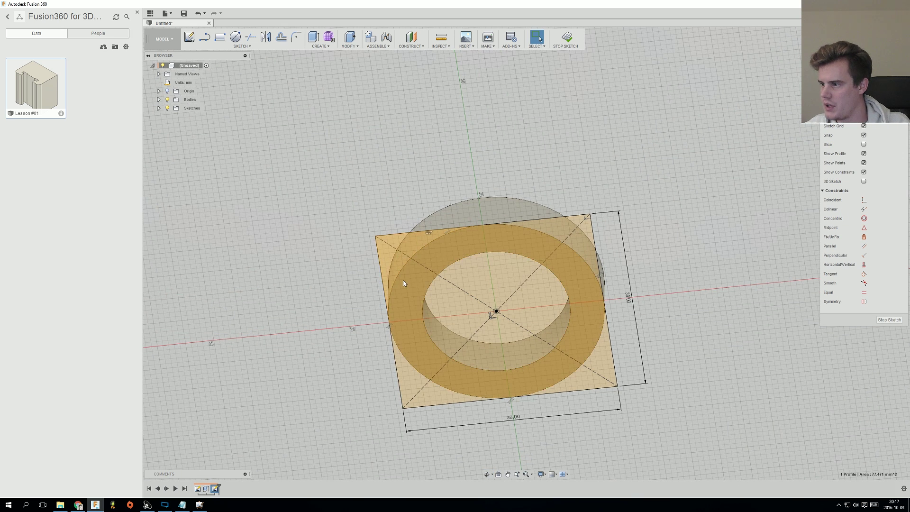
ctrl+click(404, 284)
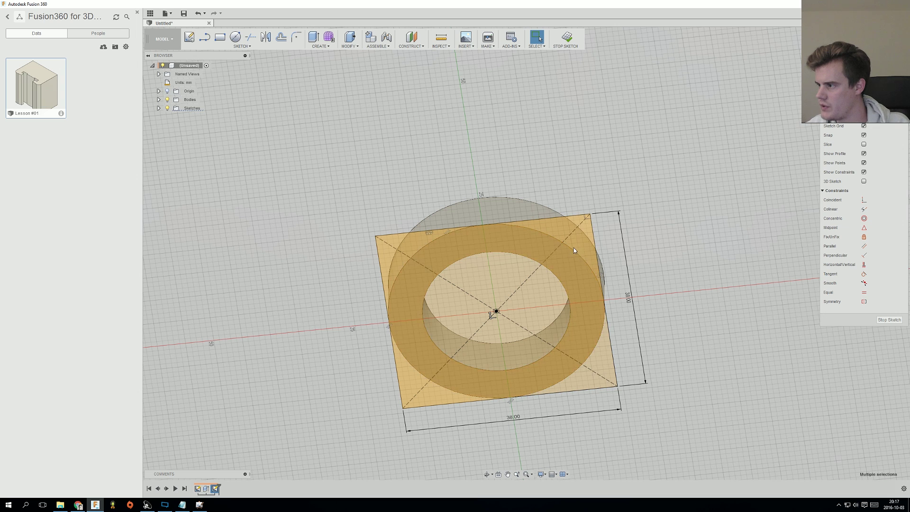
right_click(565, 266)
click(556, 298)
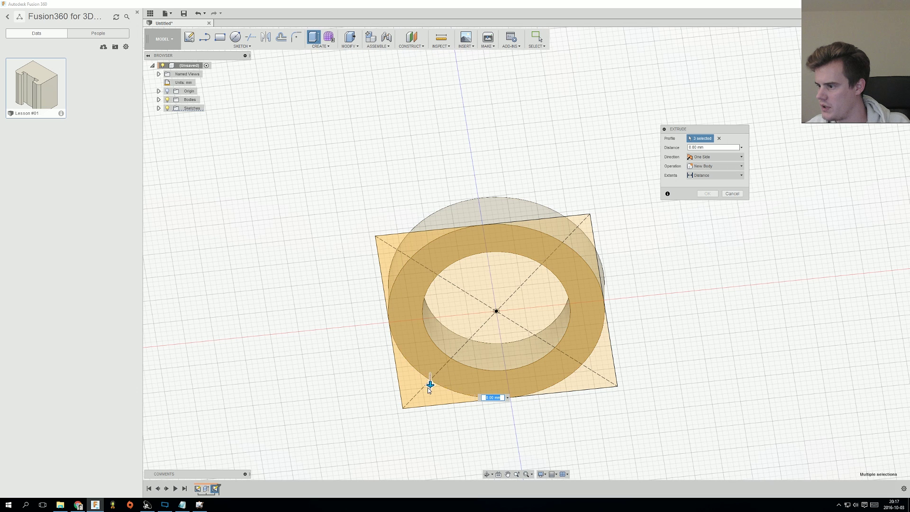
text(4)
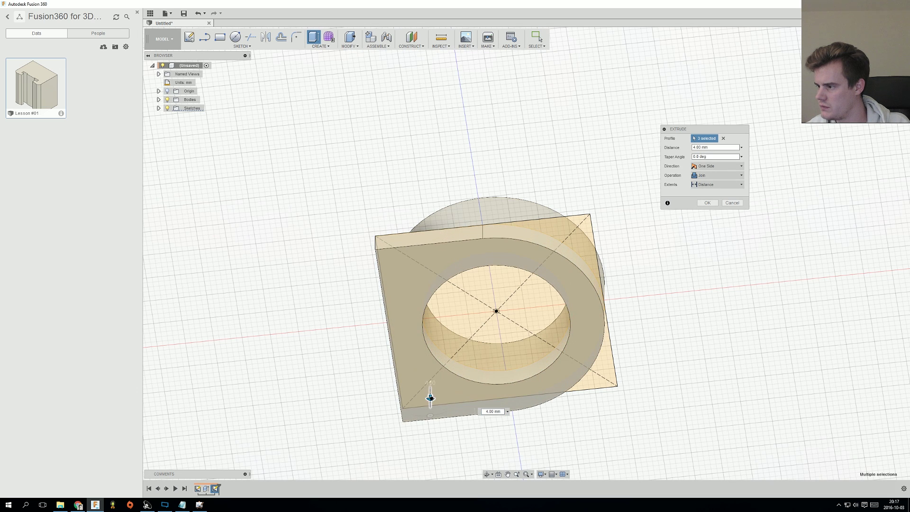
click(591, 378)
click(587, 237)
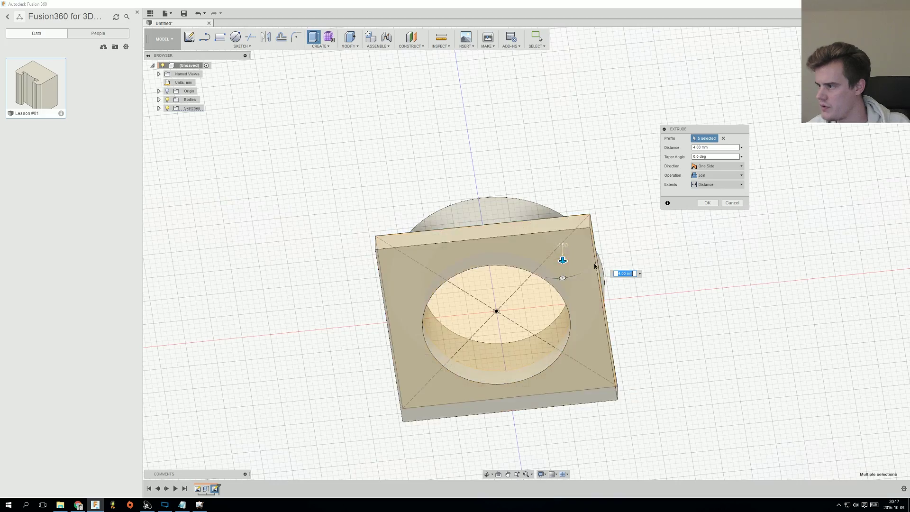
Step: Set the square base's extrusion distance to 6 mm and complete it as a join with the ring
shift+middle_drag(595, 267, 514, 391)
drag(491, 386, 495, 401)
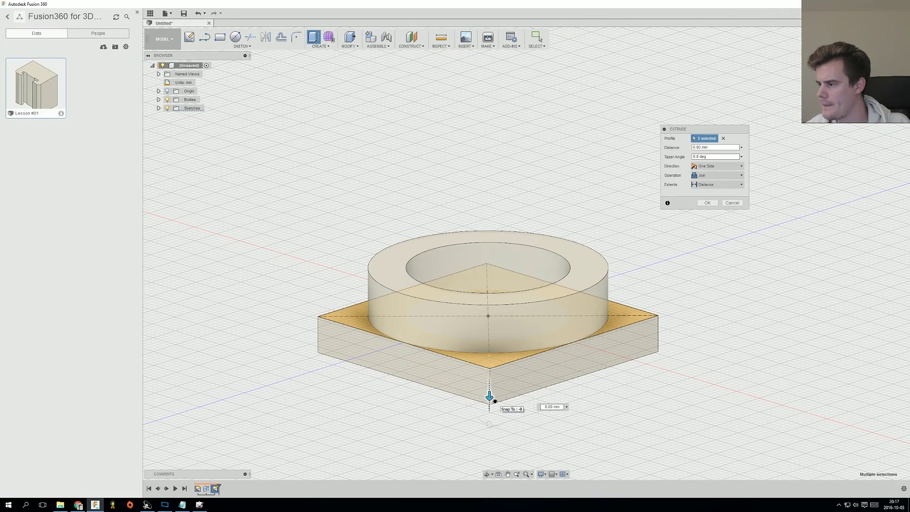
scroll(528, 379, down, 3)
middle_drag(528, 379, 505, 204)
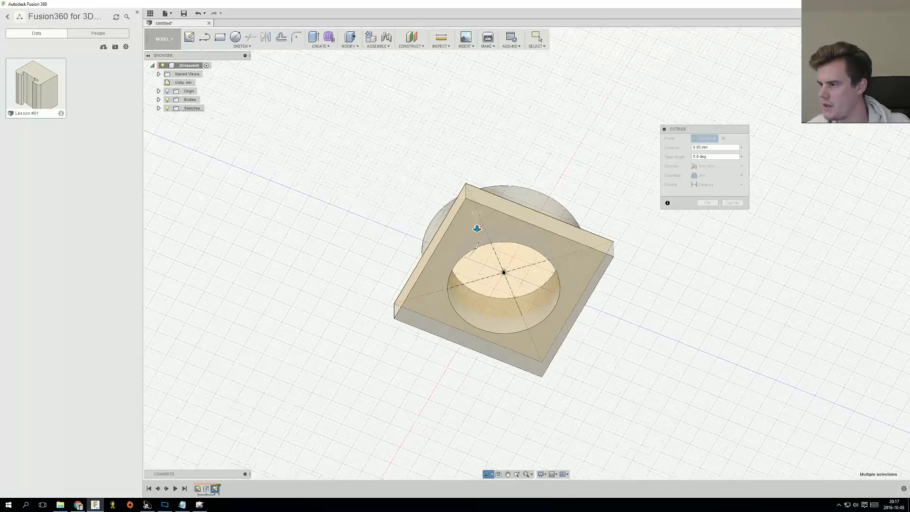
shift+middle_drag(476, 244, 480, 242)
key(Return)
click(516, 305)
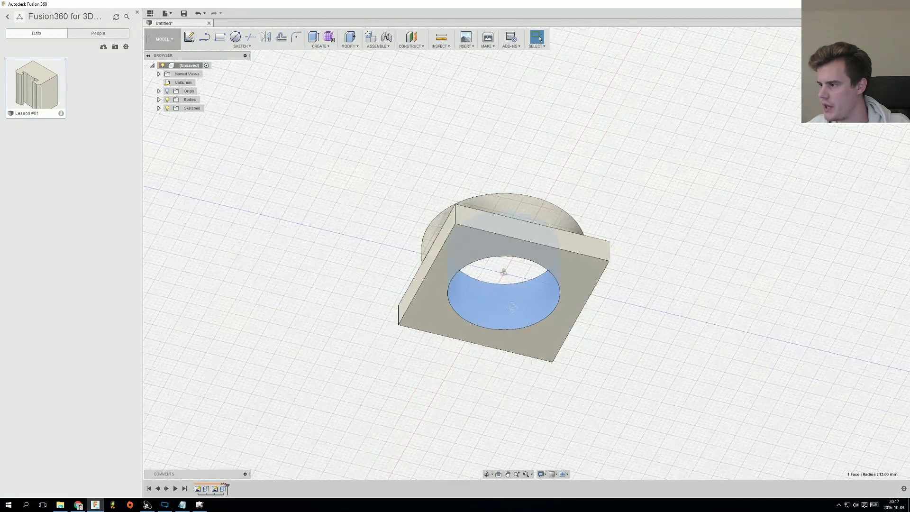
Step: Inspect the joined part from below and above, checking the square base's underside and the through hole
shift+middle_drag(512, 306, 519, 332)
click(522, 343)
click(532, 328)
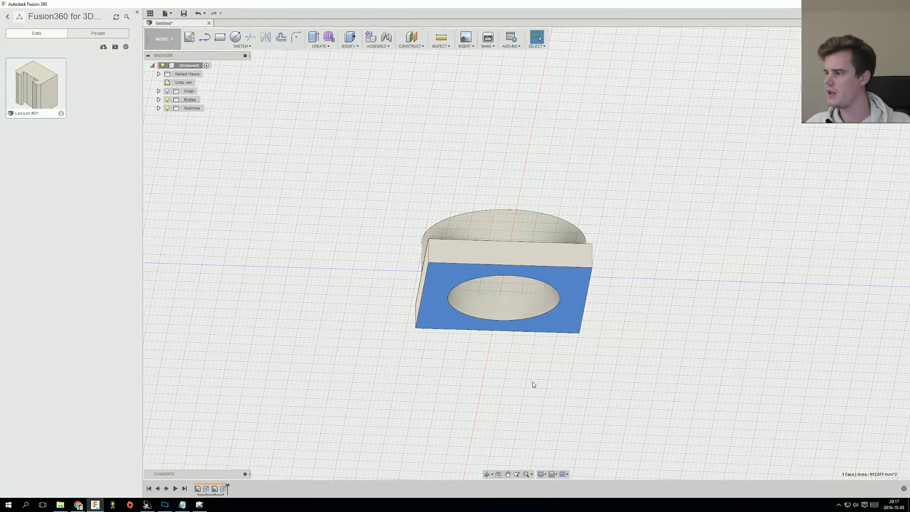
shift+middle_drag(533, 385, 493, 319)
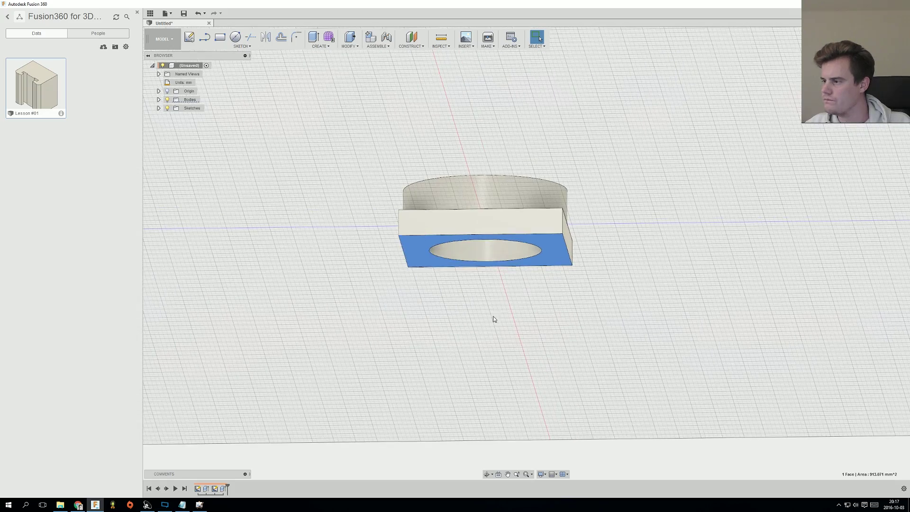
click(476, 257)
shift+middle_drag(476, 258, 488, 276)
key(Escape)
scroll(352, 138, up, 3)
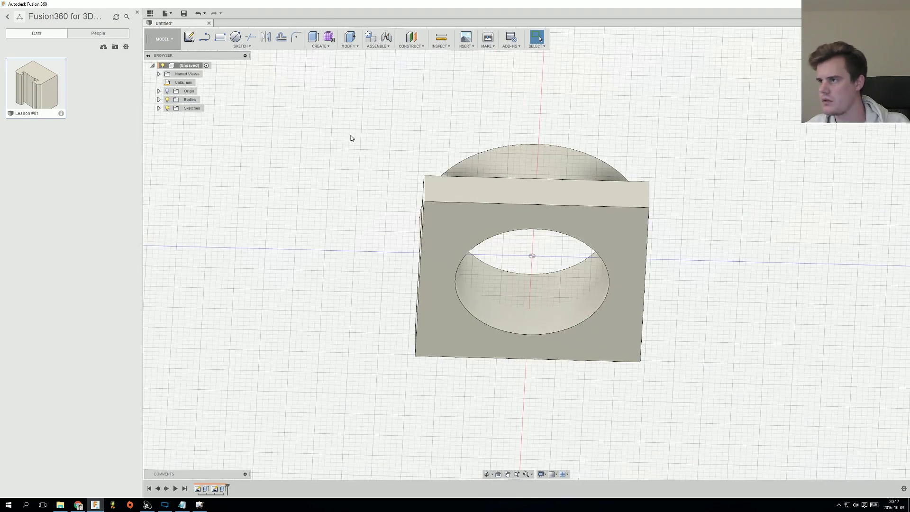
scroll(353, 137, down, 3)
mouse_move(396, 186)
middle_down()
mouse_move(400, 211)
mouse_move(411, 223)
mouse_move(406, 199)
mouse_move(425, 239)
mouse_move(417, 175)
mouse_move(391, 172)
middle_up()
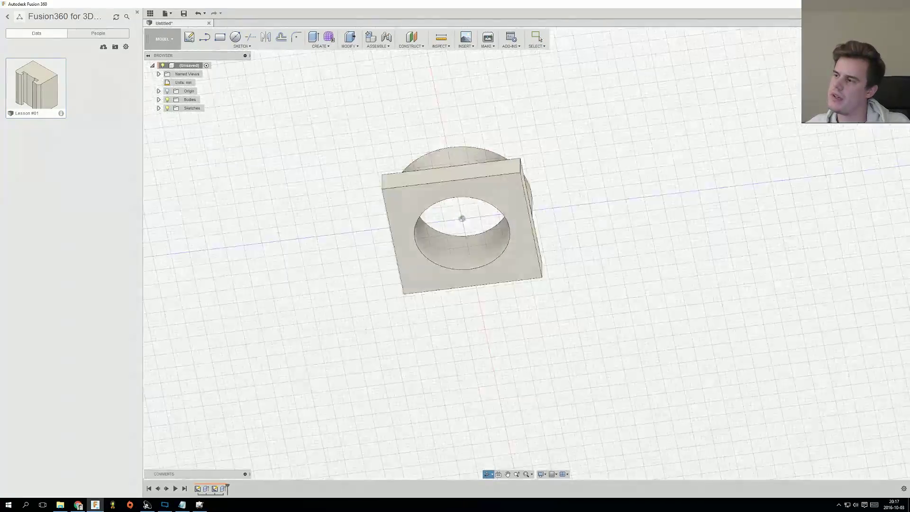
shift+middle_drag(408, 237, 413, 283)
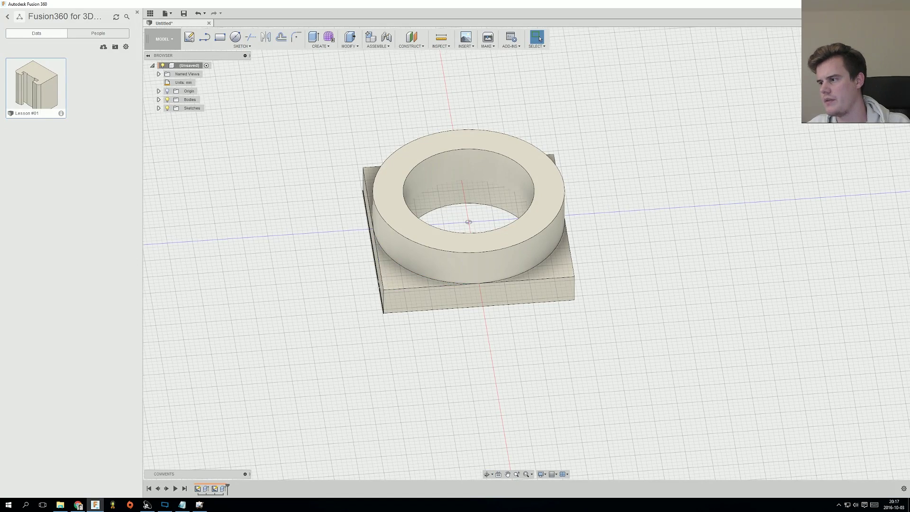
shift+middle_drag(379, 282, 346, 261)
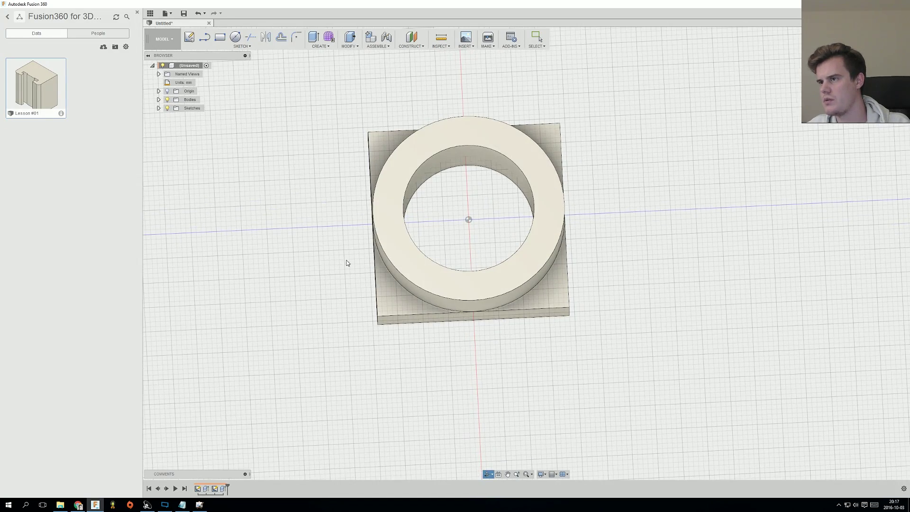
Step: Sketch a 3.1 mm diameter circle on the base's upper face, in one corner outside the ring
click(236, 37)
click(394, 303)
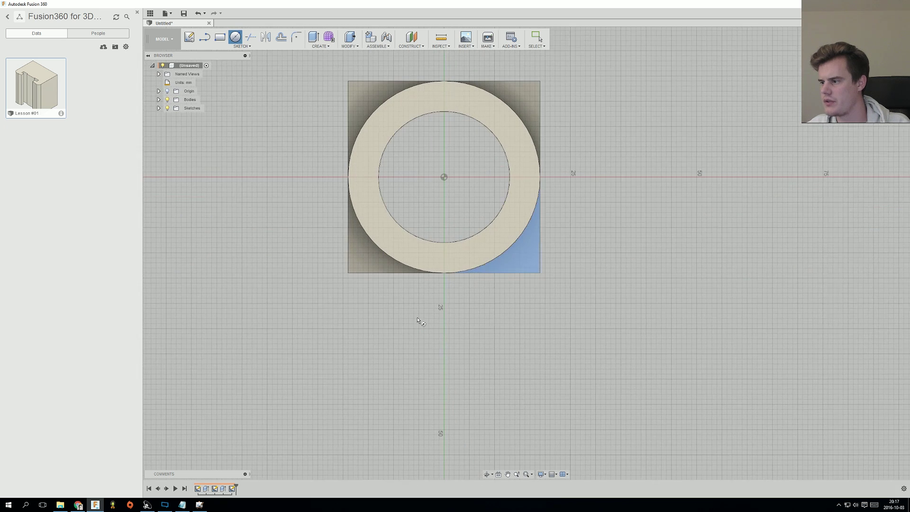
scroll(523, 257, up, 2)
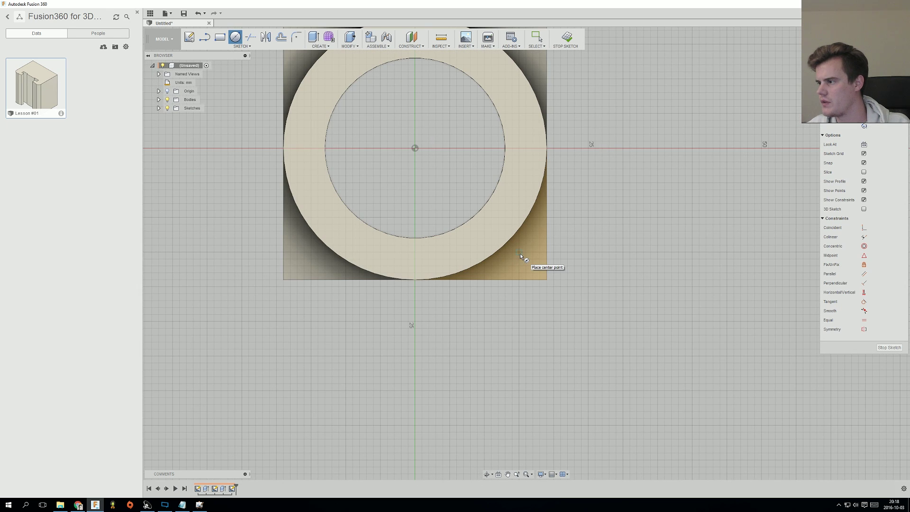
click(525, 258)
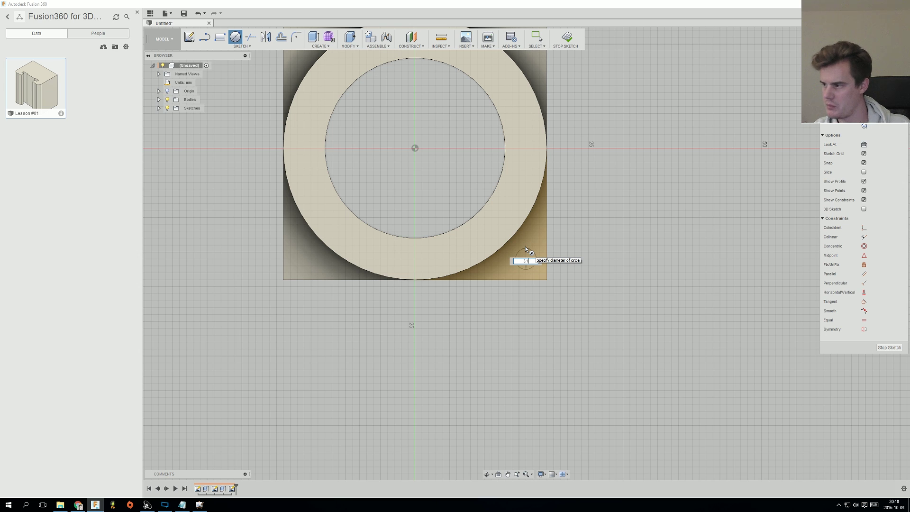
text(3.1)
key(Return)
key(Escape)
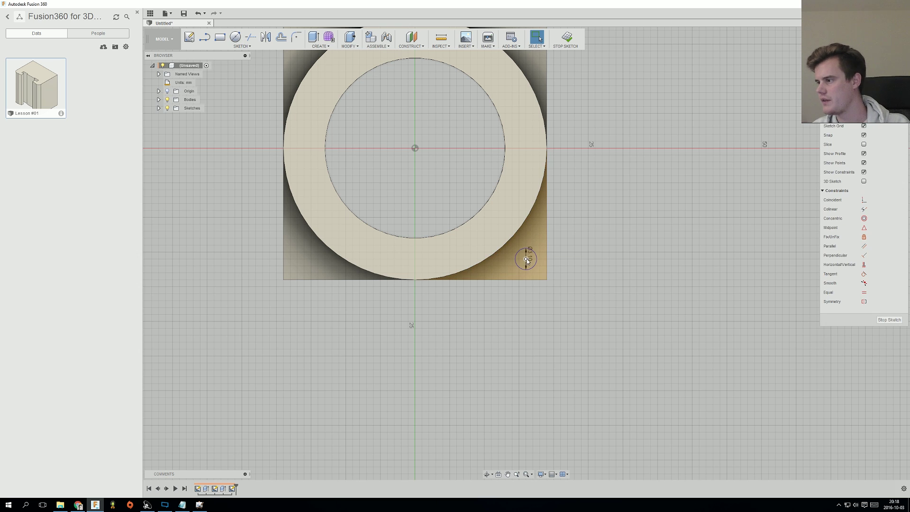
right_click(591, 249)
key(Escape)
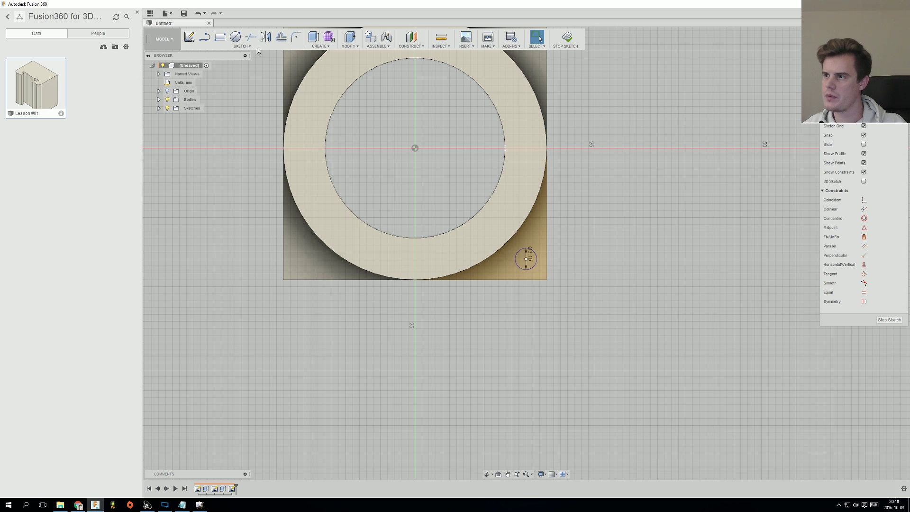
Step: Pattern the corner circle rectangularly into all four base corners, quantity 2 in each direction with extents of 32 mm and -32 mm
click(250, 46)
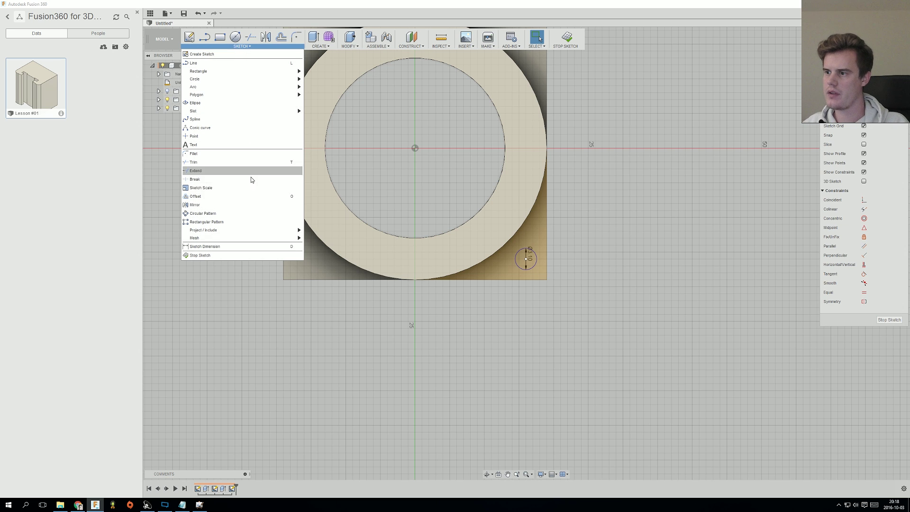
click(255, 223)
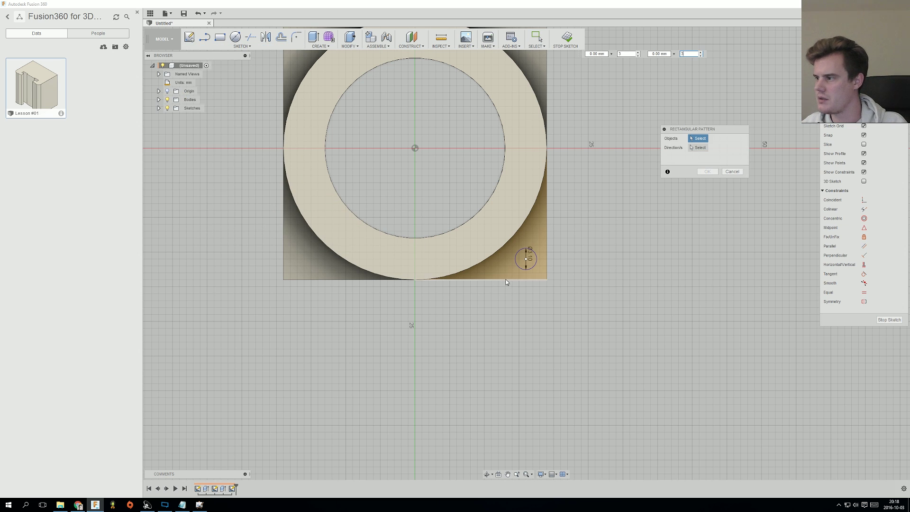
click(532, 269)
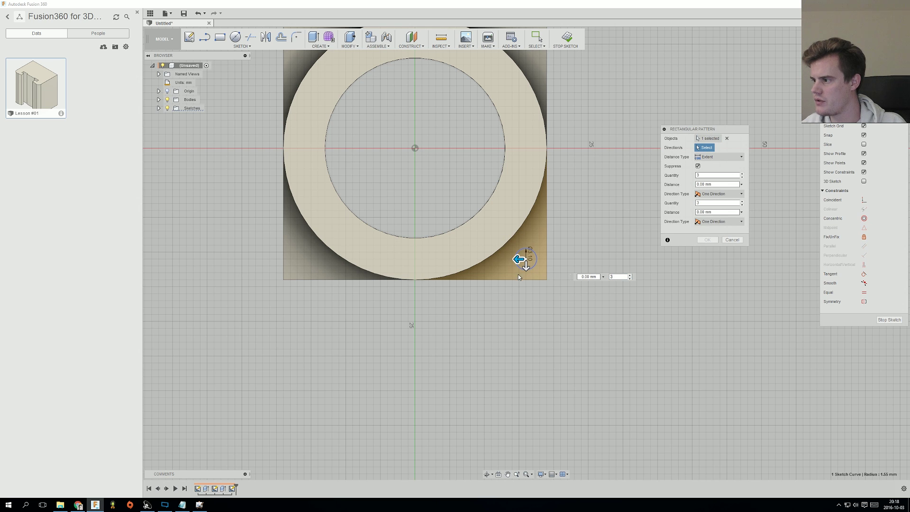
drag(519, 259, 299, 260)
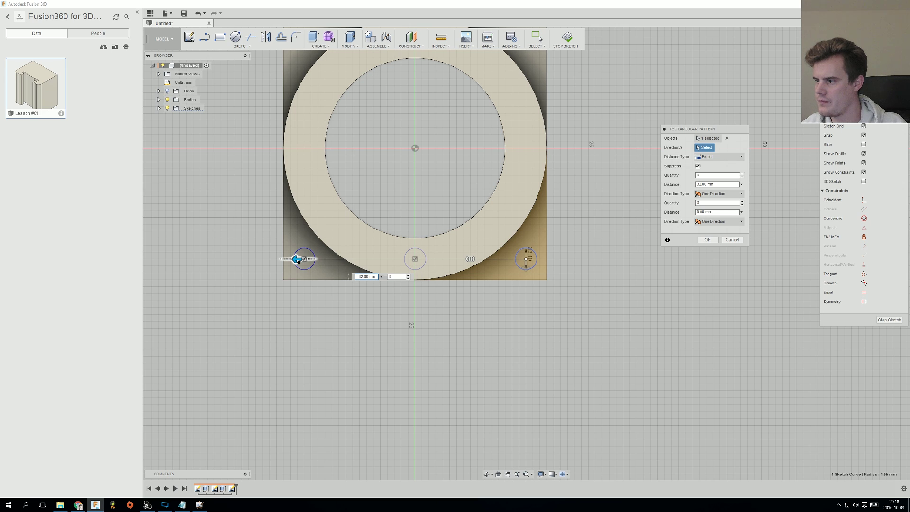
click(742, 177)
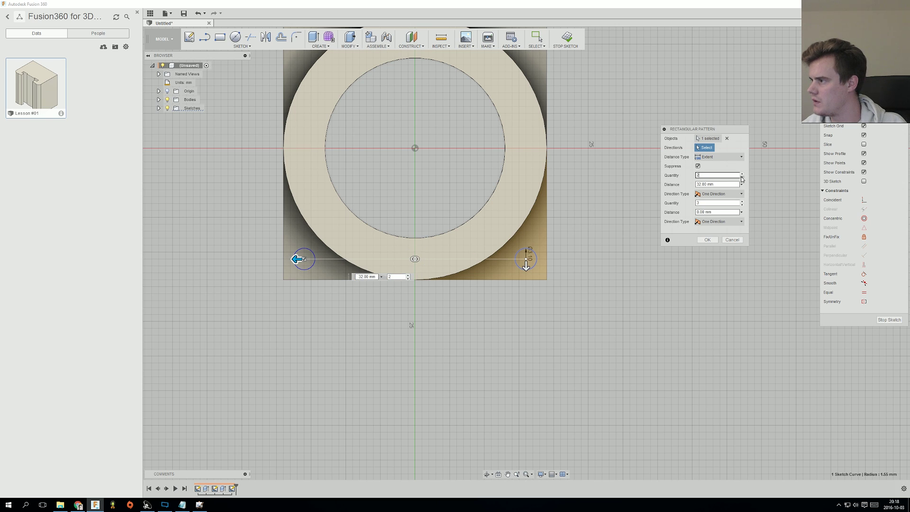
drag(527, 267, 537, 45)
click(630, 56)
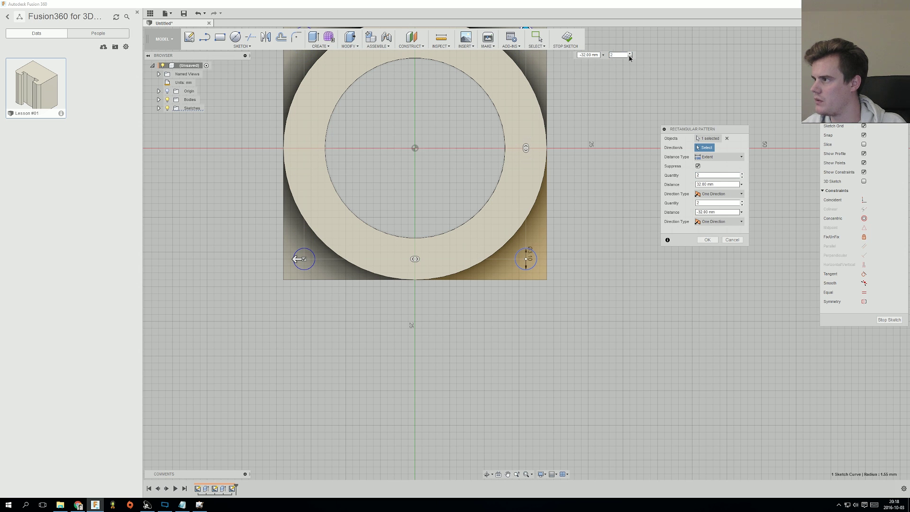
mouse_move(604, 152)
middle_down()
mouse_move(593, 149)
mouse_move(593, 250)
mouse_move(587, 240)
middle_up()
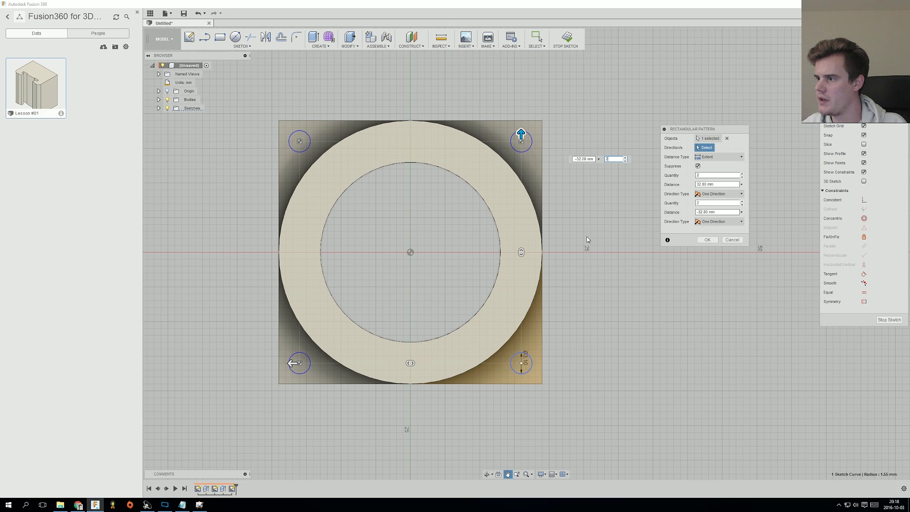
click(708, 240)
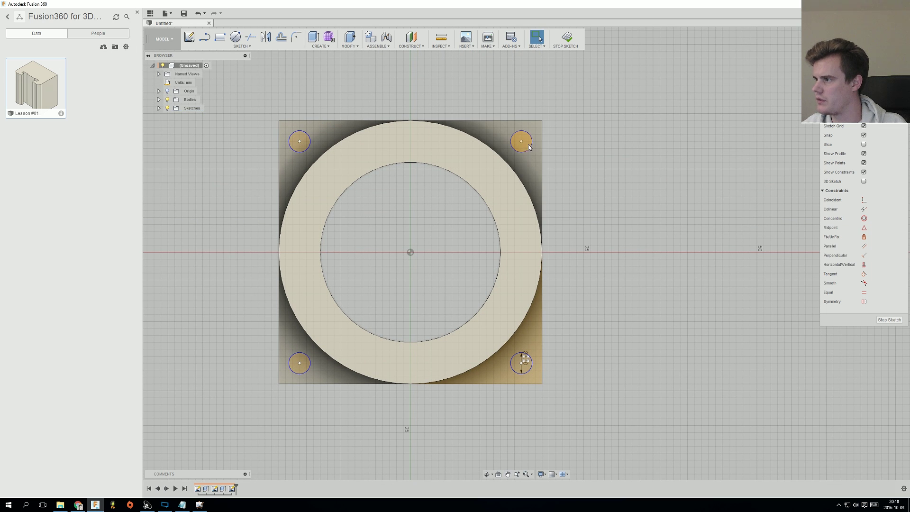
shift+middle_drag(311, 235, 530, 328)
click(529, 328)
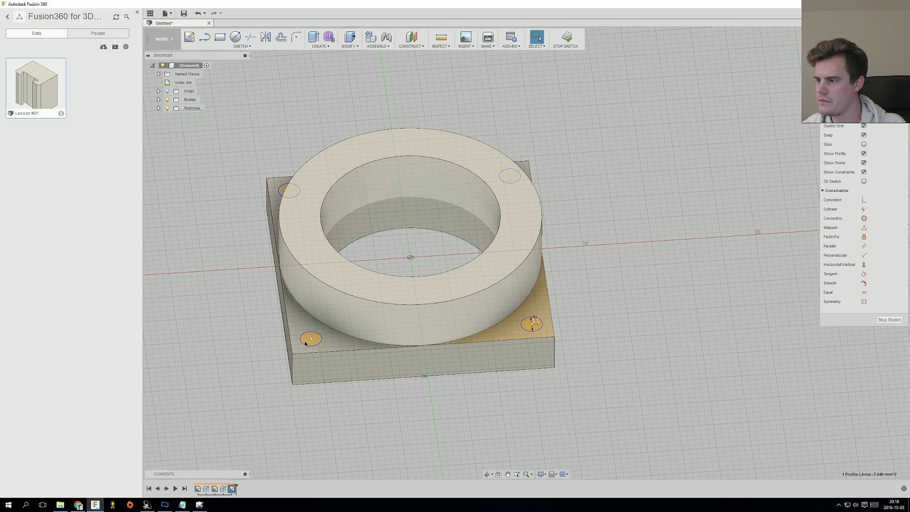
shift+middle_drag(265, 294, 270, 207)
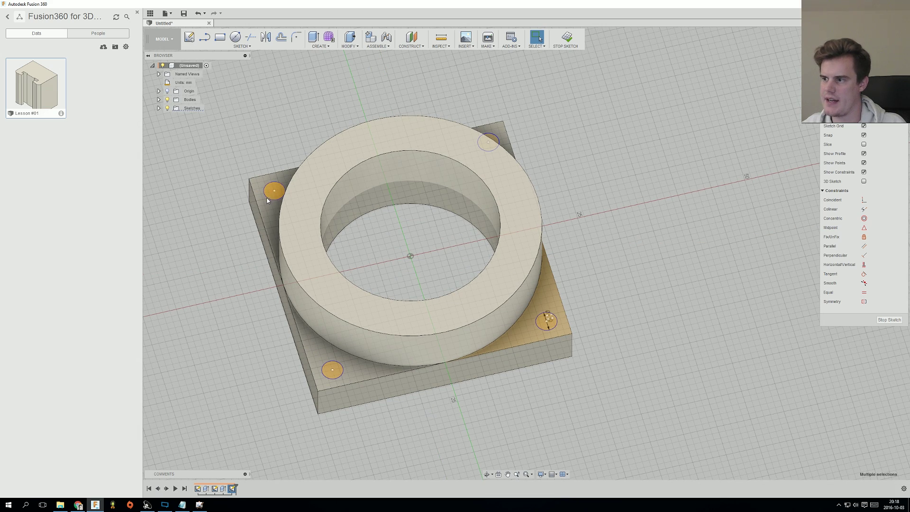
click(268, 190)
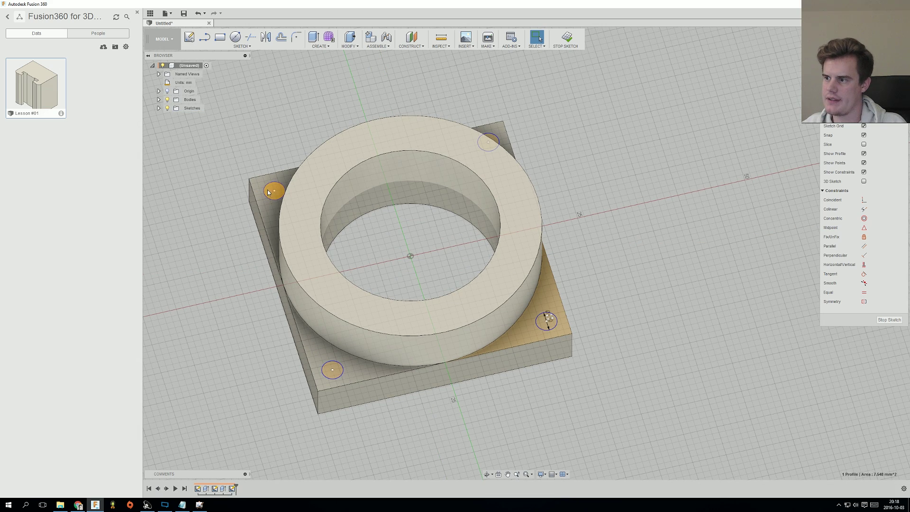
ctrl+click(330, 369)
shift+middle_drag(587, 234, 556, 257)
right_click(539, 172)
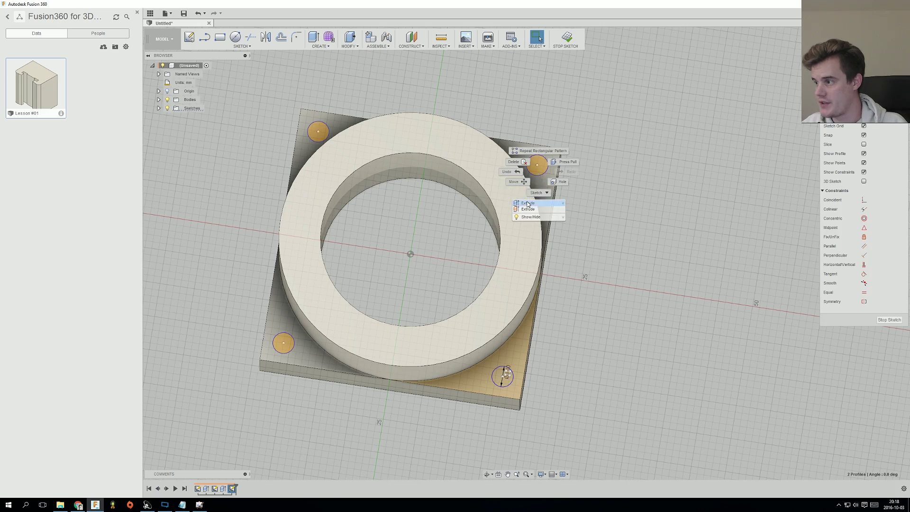
click(525, 205)
click(541, 198)
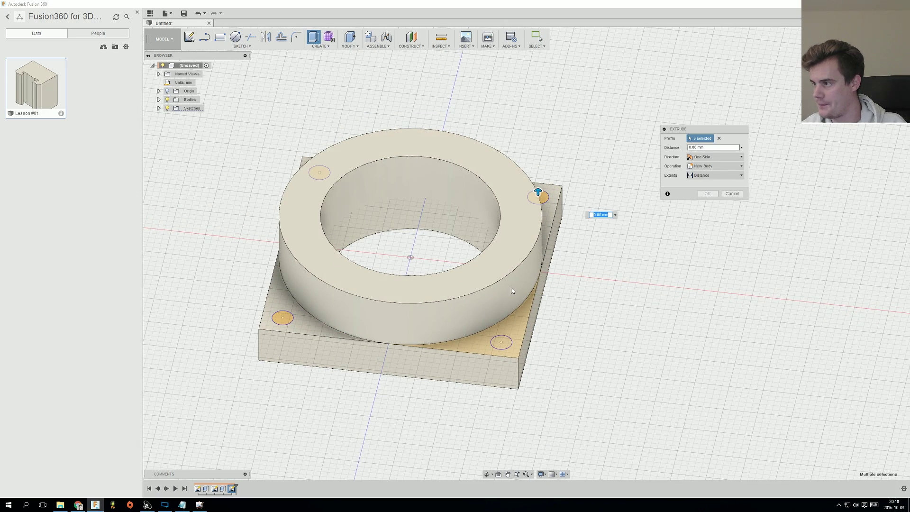
click(499, 346)
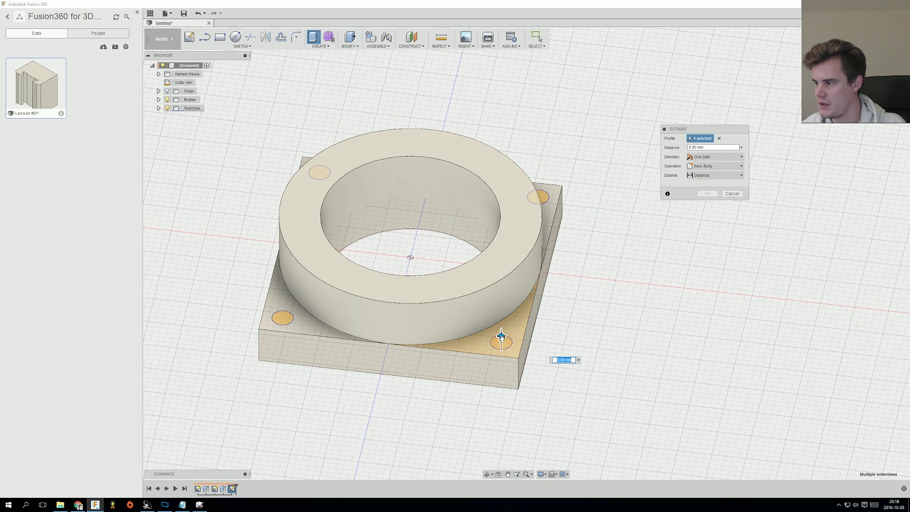
drag(501, 338, 501, 386)
shift+middle_drag(683, 341, 702, 231)
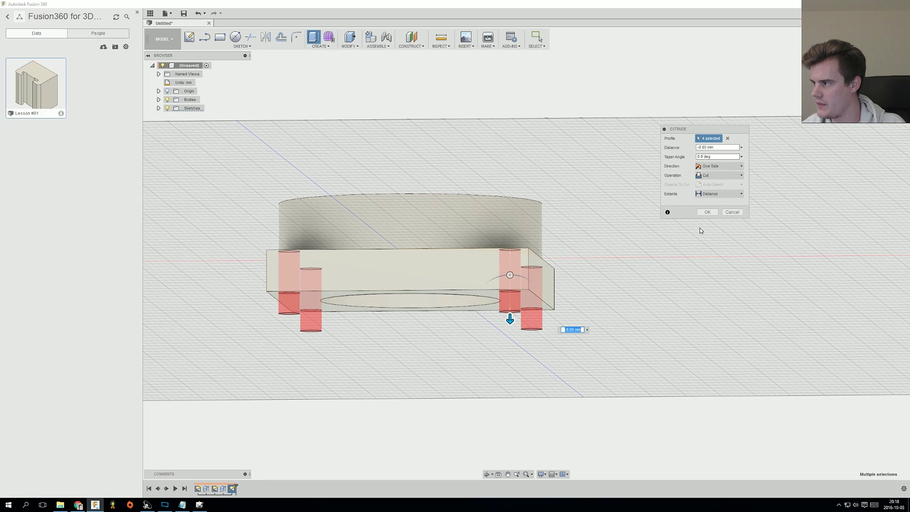
click(732, 212)
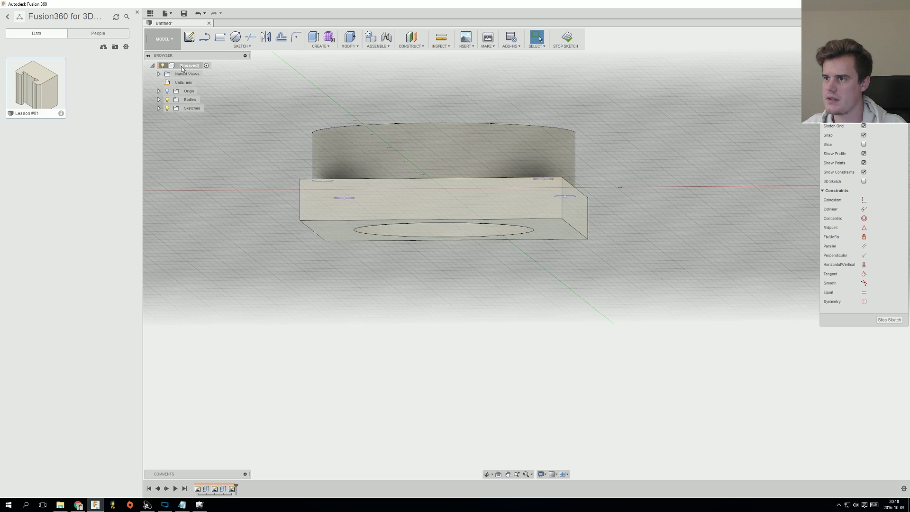
Step: Extrude the base's underside face 7 mm downward as a new component
click(243, 46)
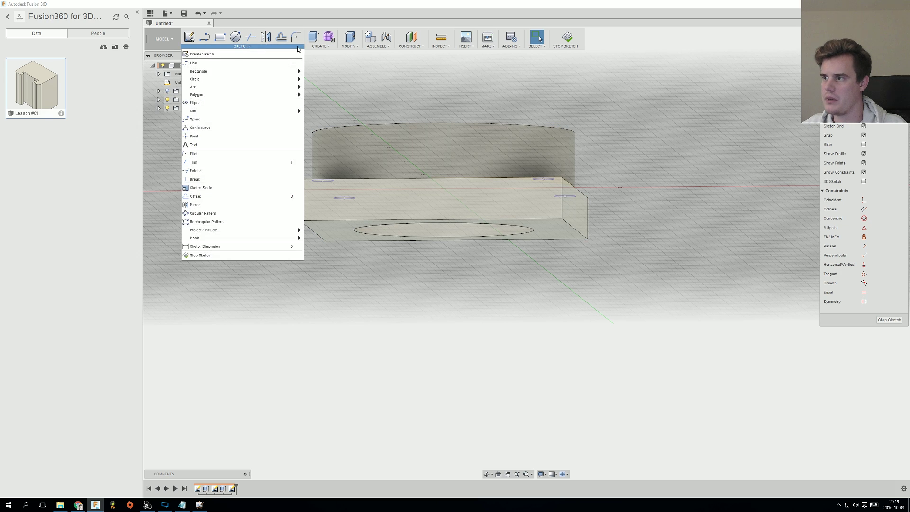
click(313, 46)
shift+middle_drag(459, 161, 459, 102)
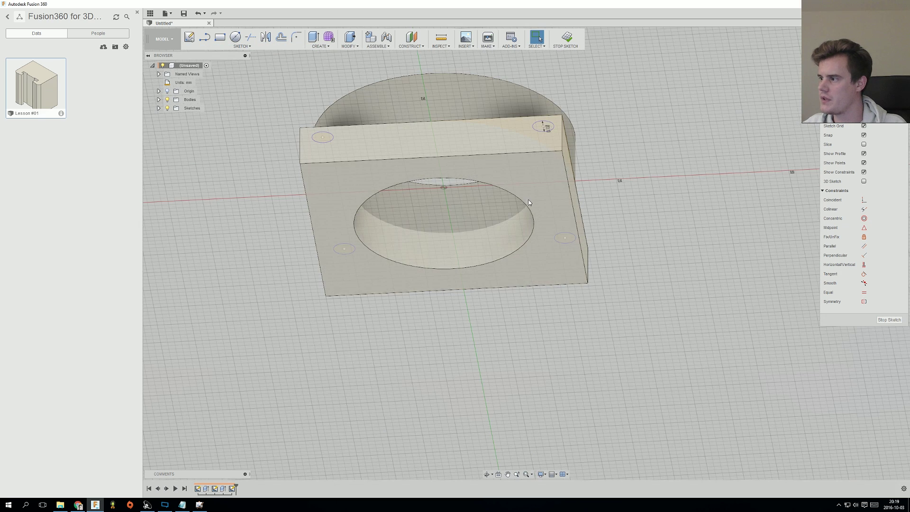
click(536, 187)
right_click(536, 187)
click(522, 231)
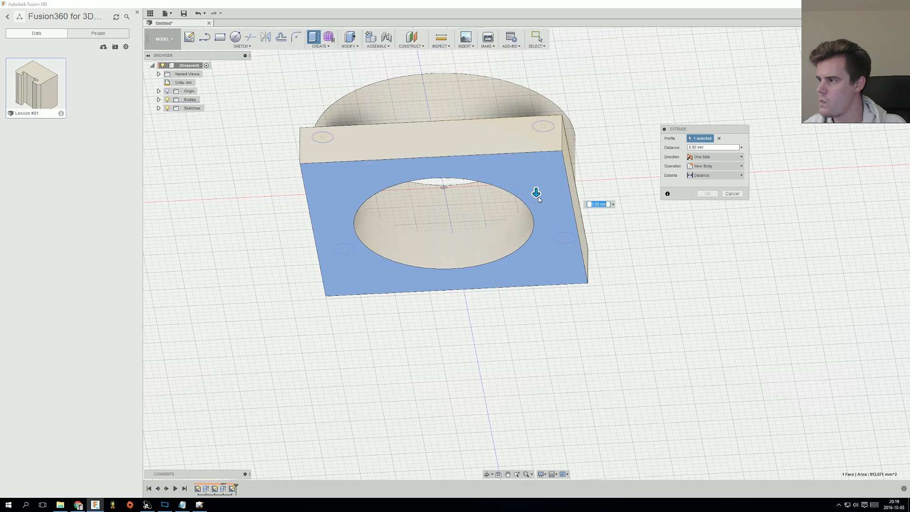
drag(538, 195, 537, 235)
click(718, 176)
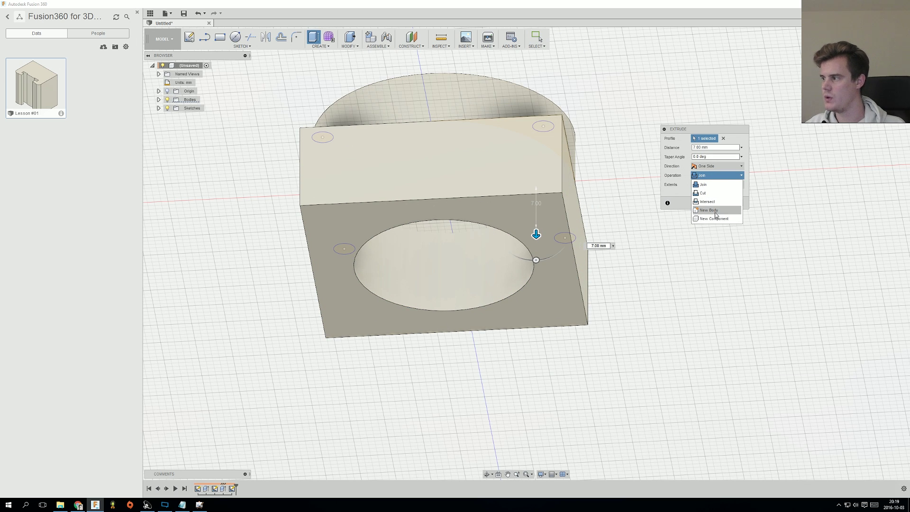
click(717, 219)
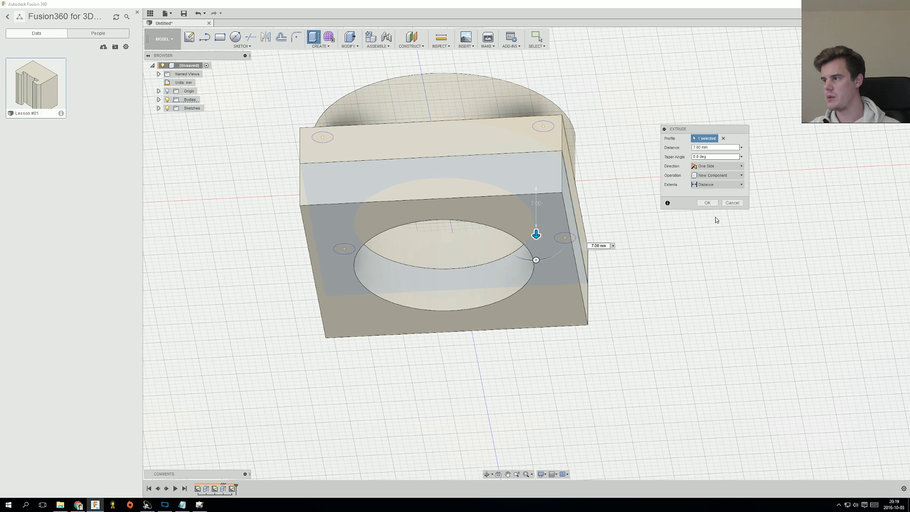
shift+middle_drag(623, 207, 621, 227)
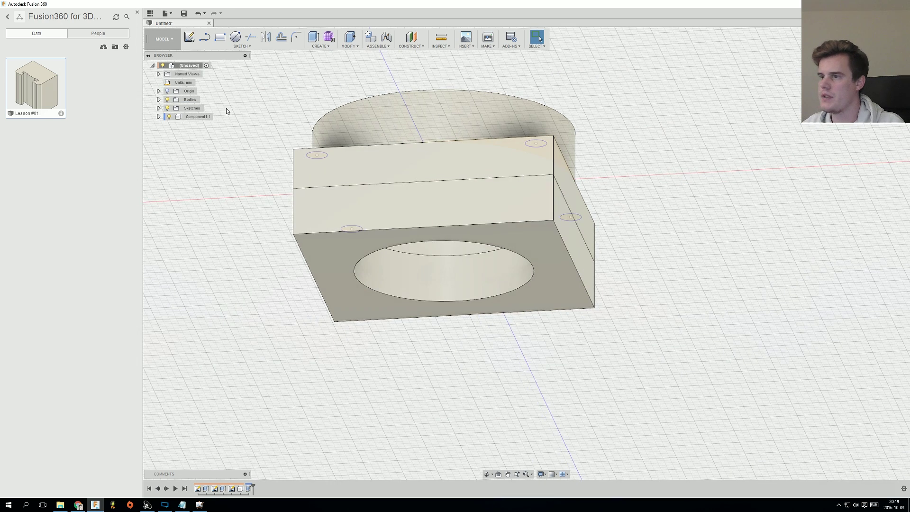
Step: Activate the new lower component for editing
click(221, 117)
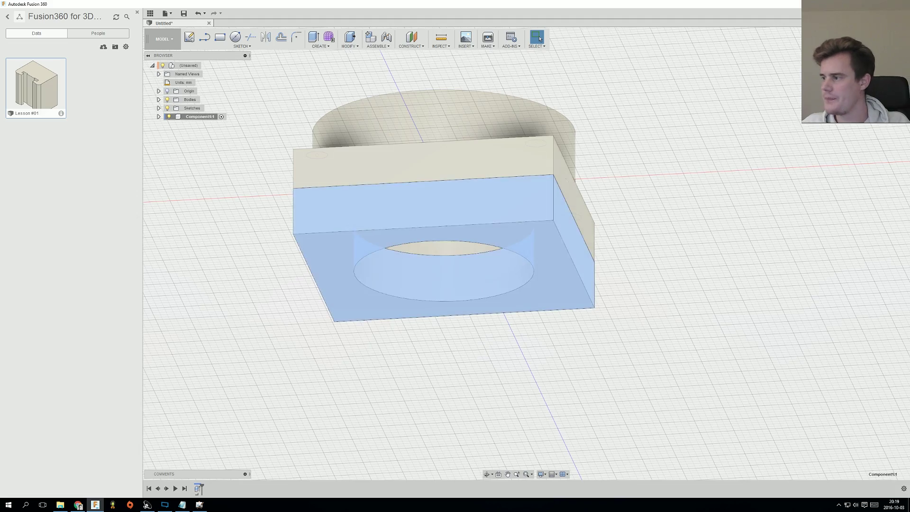
shift+middle_drag(601, 234, 262, 55)
click(239, 46)
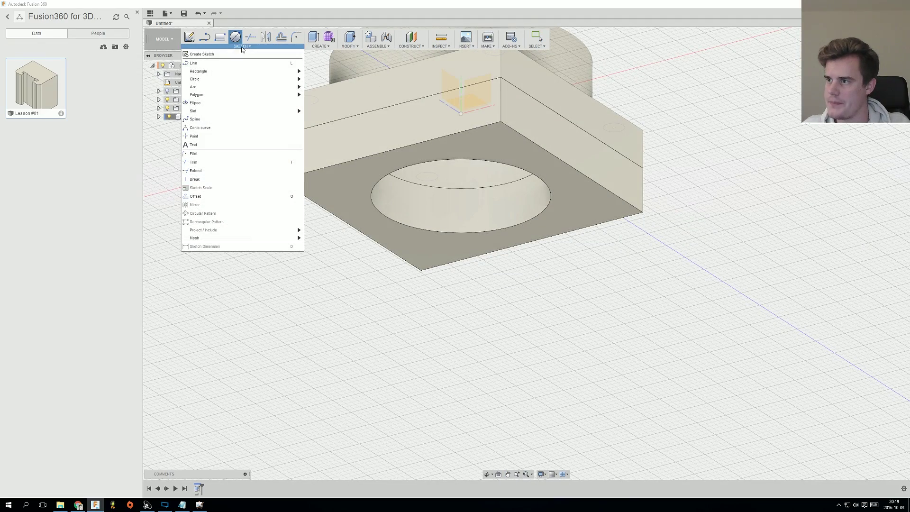
click(320, 46)
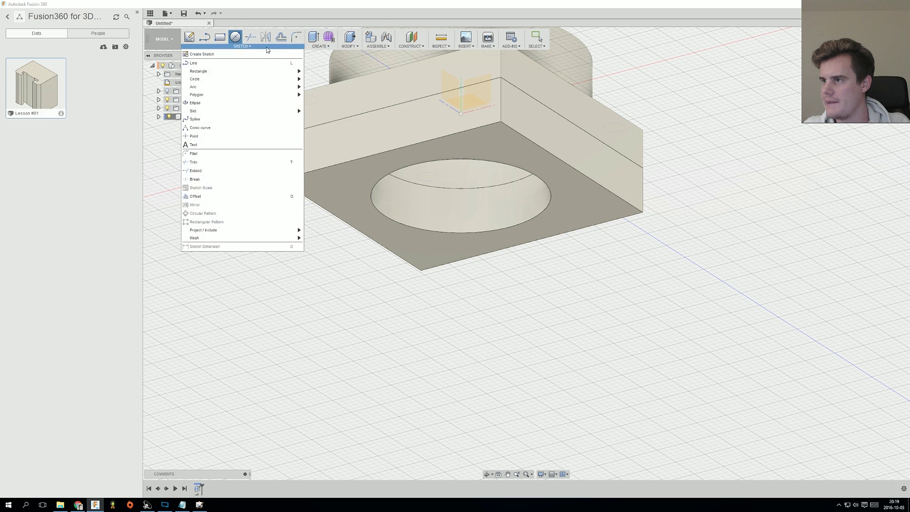
mouse_move(414, 47)
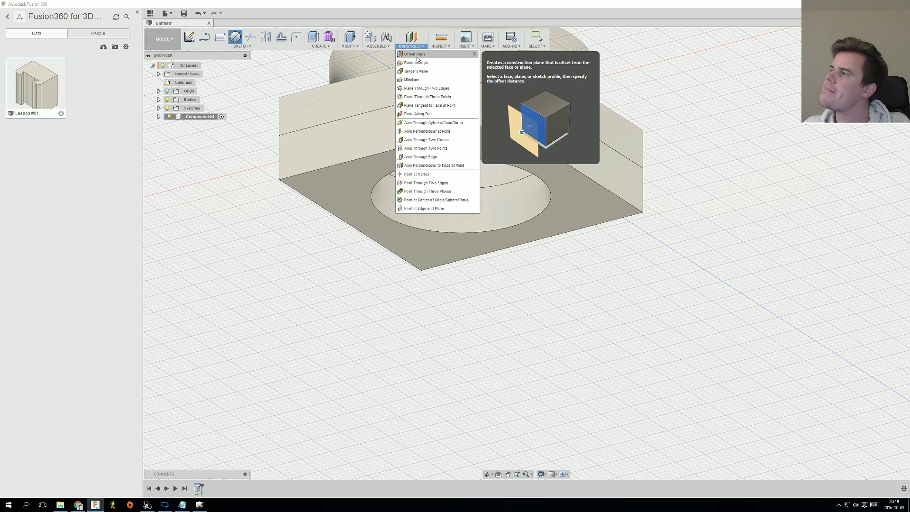
click(417, 54)
click(392, 178)
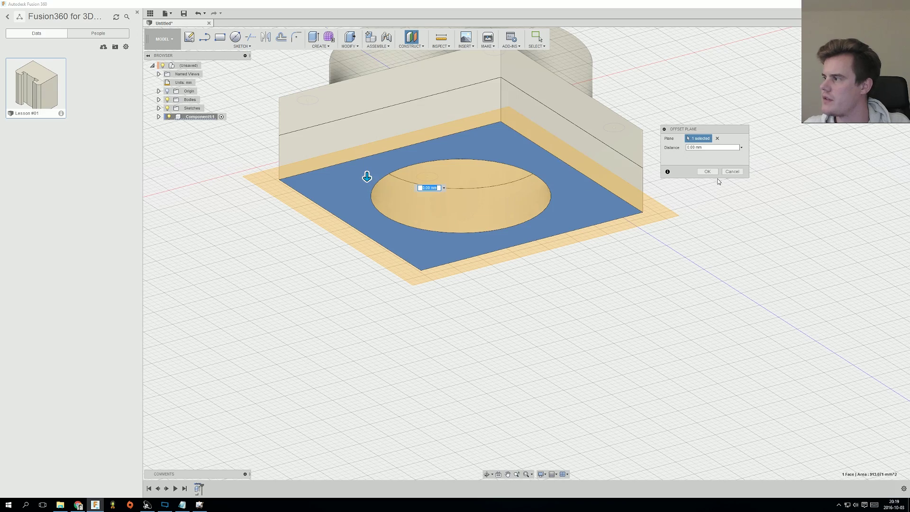
click(732, 172)
scroll(767, 189, down, 2)
middle_drag(740, 218, 687, 204)
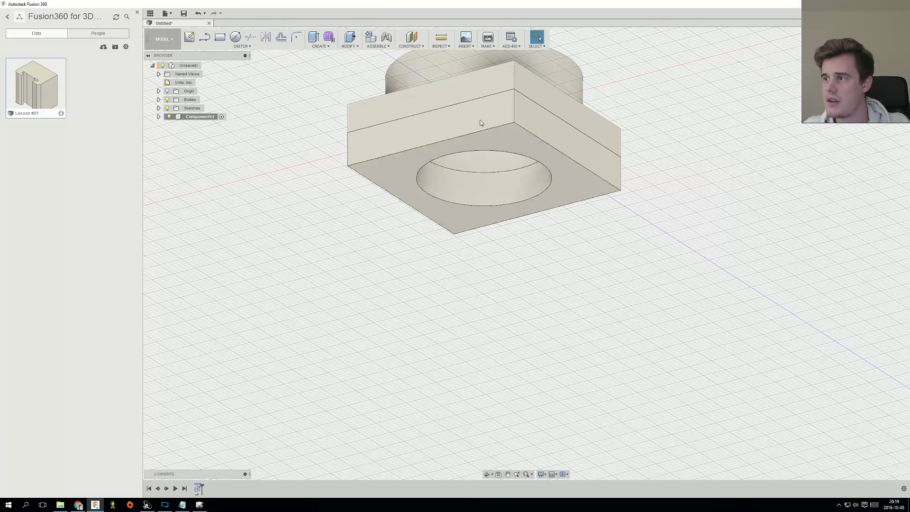
Step: Start a new T-spline form in the active lower component
click(328, 38)
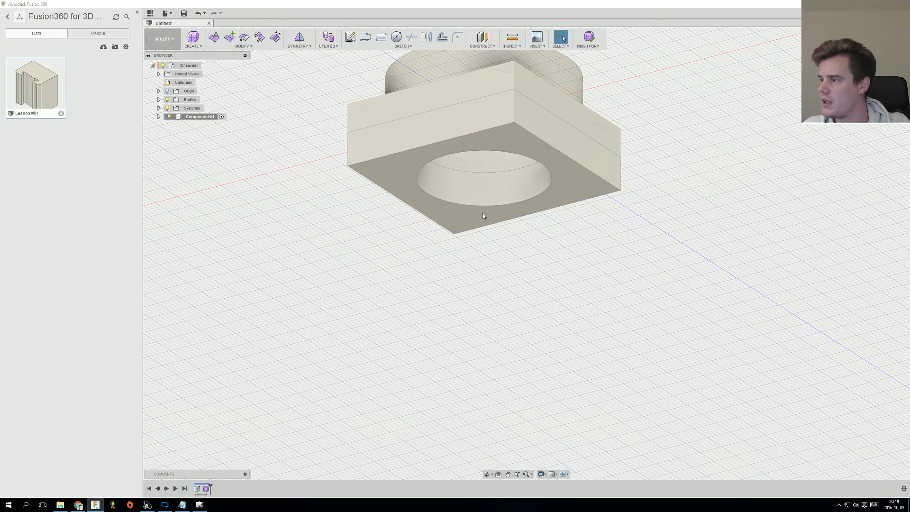
shift+middle_drag(482, 213, 482, 224)
middle_drag(482, 224, 443, 224)
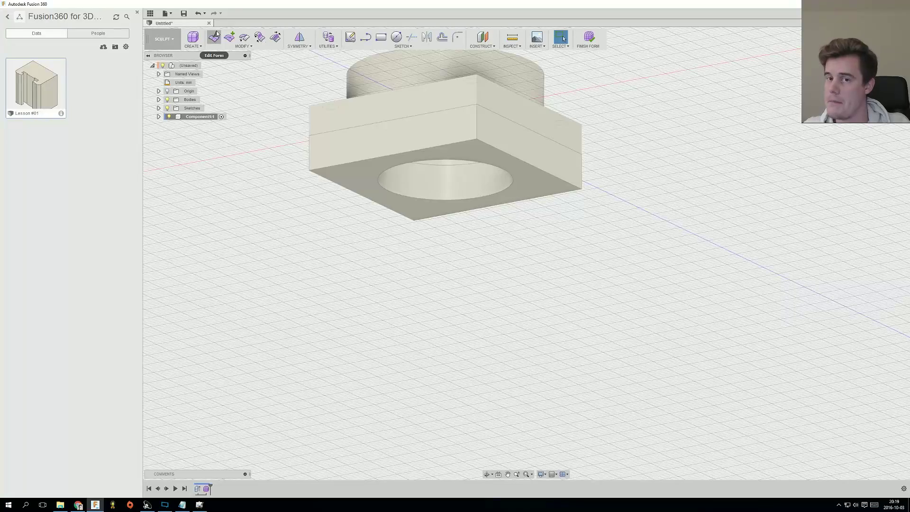
shift+middle_drag(464, 184, 476, 209)
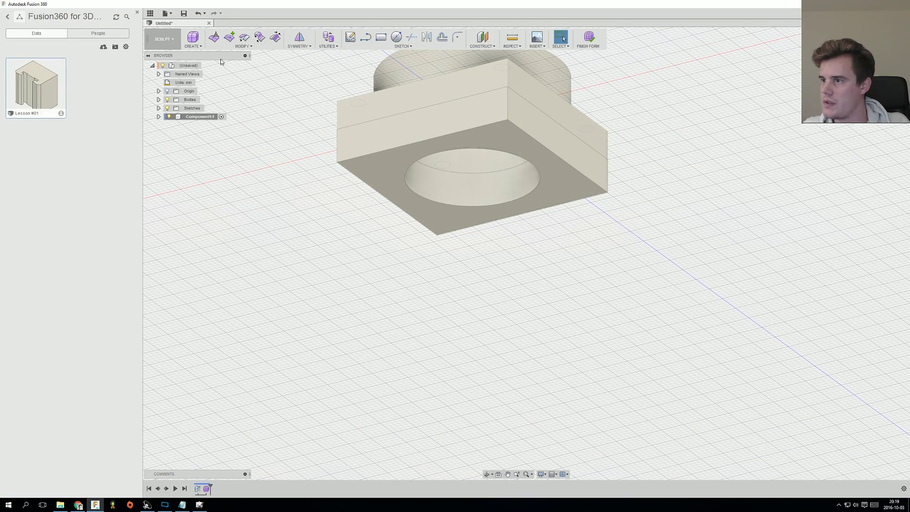
click(266, 46)
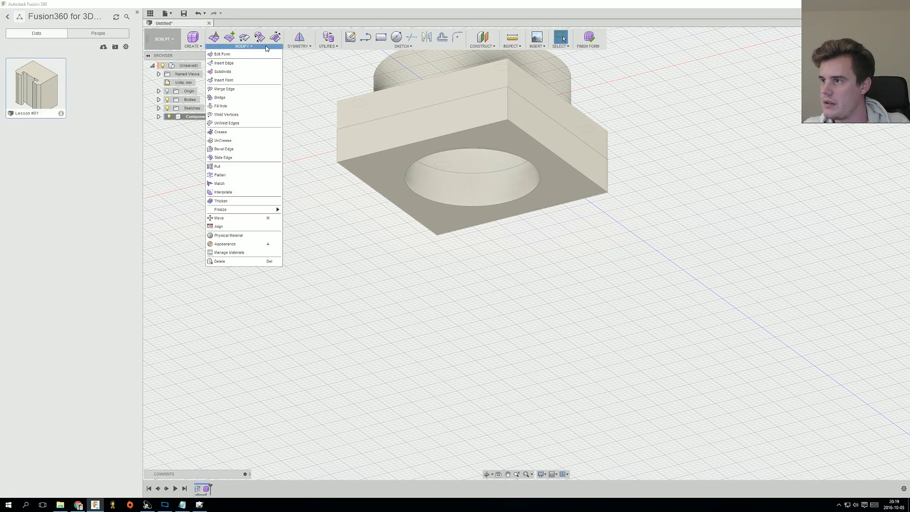
click(192, 46)
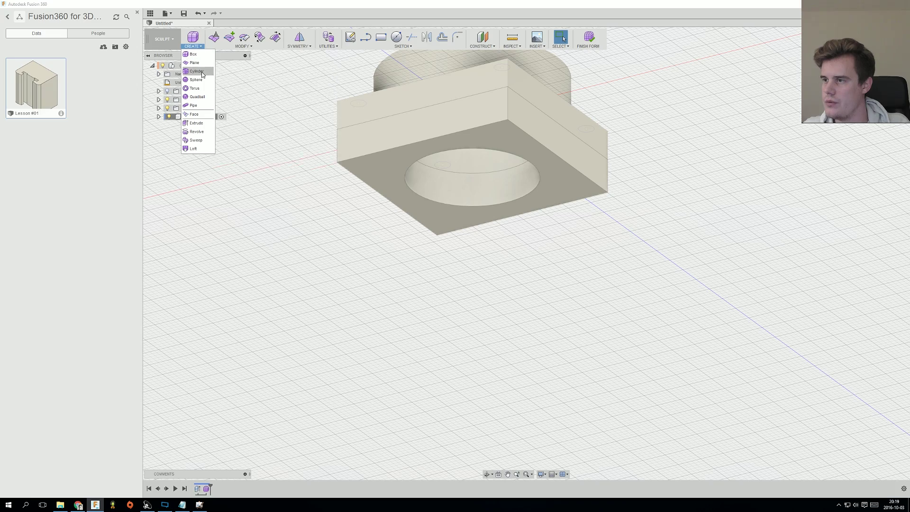
Step: Place a T-spline cylinder 26 mm in diameter on the component's underside, centred on the through hole
click(196, 72)
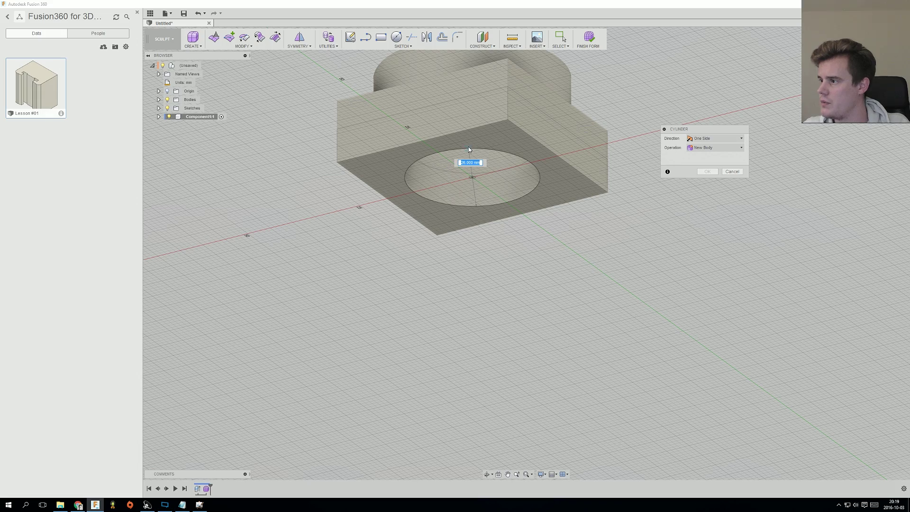
key(Return)
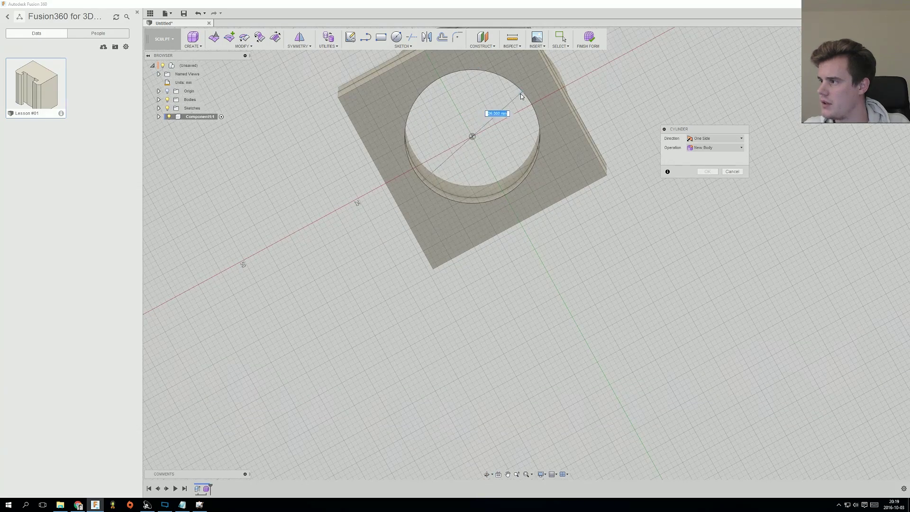
shift+middle_drag(523, 111, 496, 99)
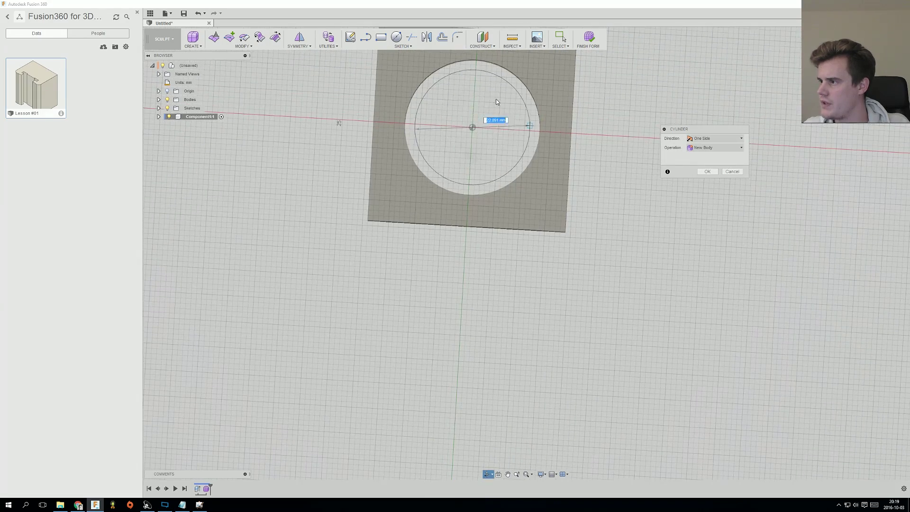
click(420, 94)
shift+middle_drag(420, 94, 435, 184)
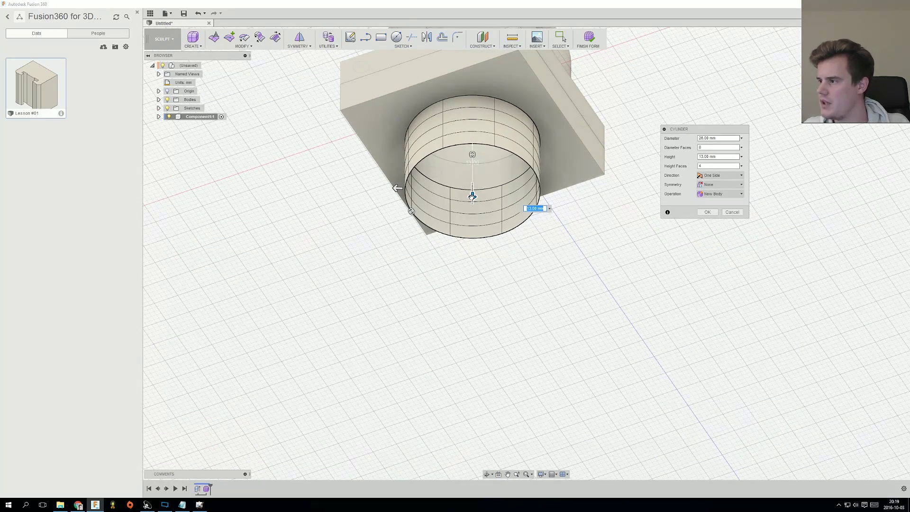
Step: Set the cylinder's height to 32 mm downward, keep its diameter at 26 mm, and create it
drag(472, 196, 478, 273)
scroll(479, 270, down, 3)
shift+middle_drag(480, 266, 493, 304)
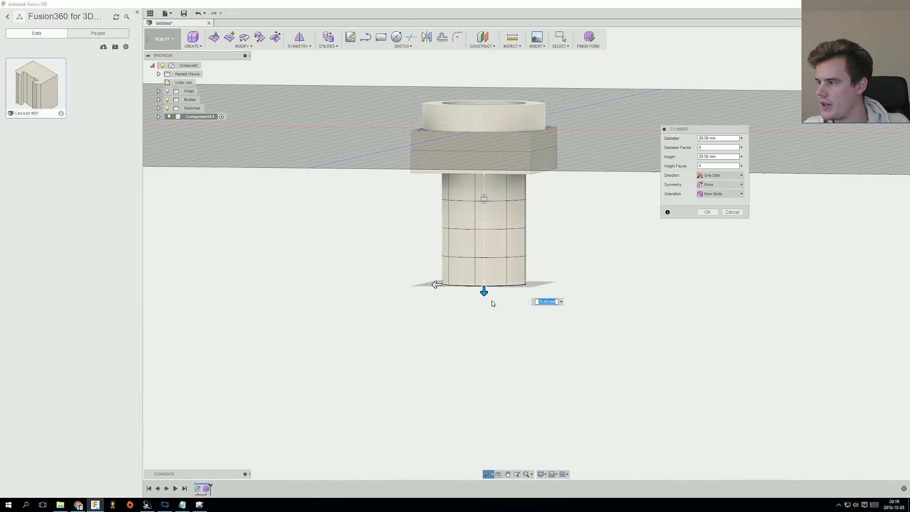
drag(484, 292, 433, 276)
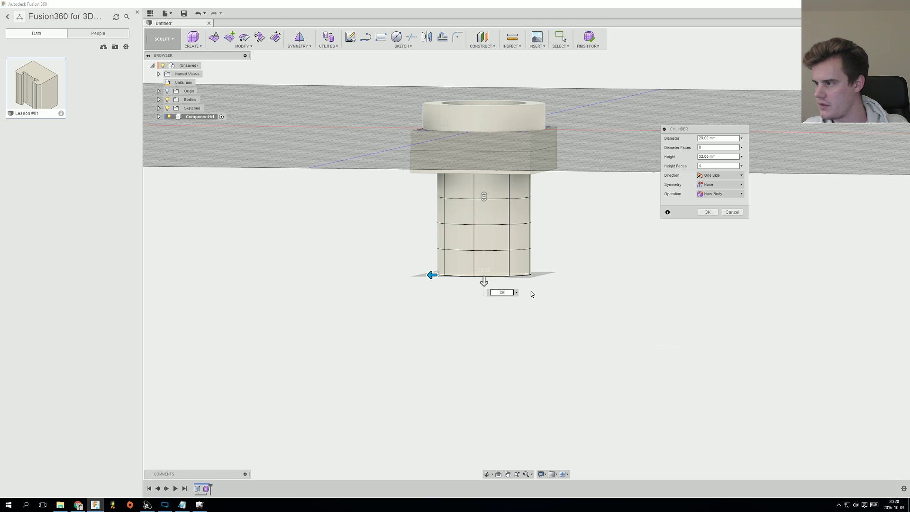
key(Return)
Step: Try bending the cylinder's open lower end sideways by rotating and moving its bottom edge loop with Edit Form
scroll(536, 271, up, 2)
click(519, 261)
right_click(519, 261)
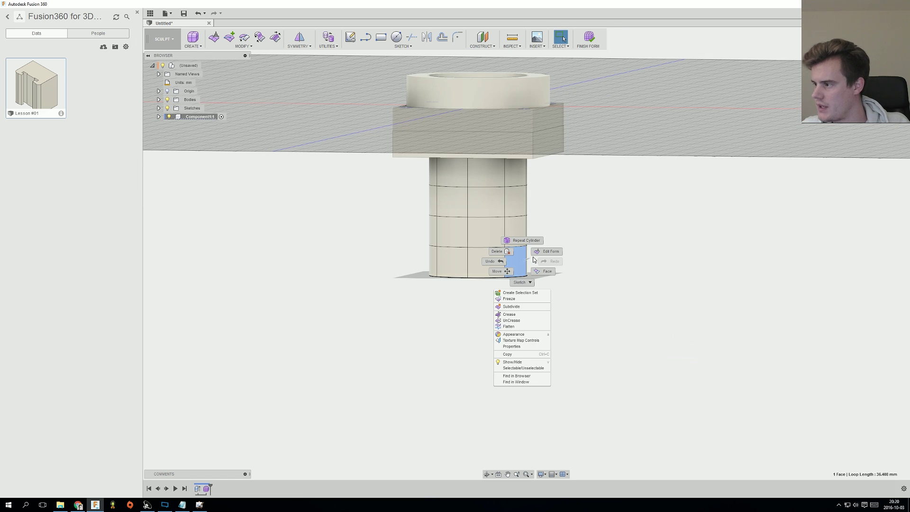
click(540, 258)
double_click(480, 278)
shift+middle_drag(480, 279, 497, 285)
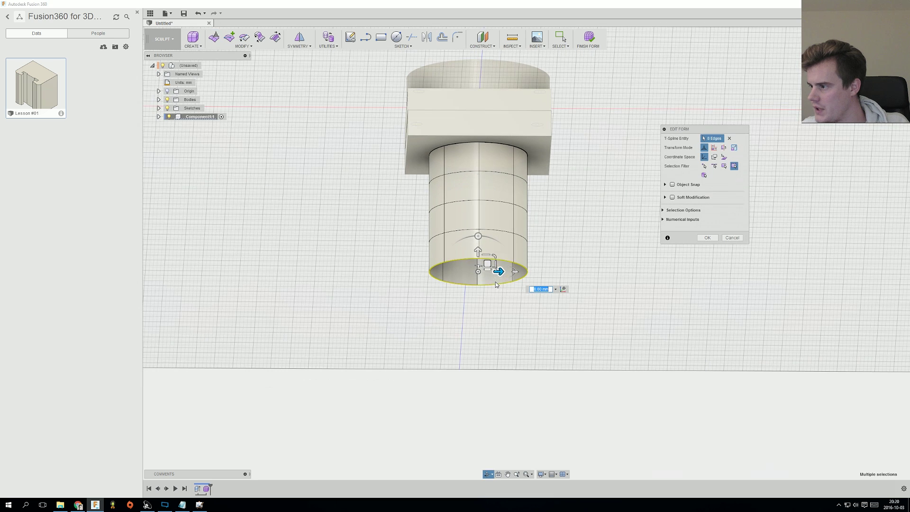
drag(480, 237, 437, 291)
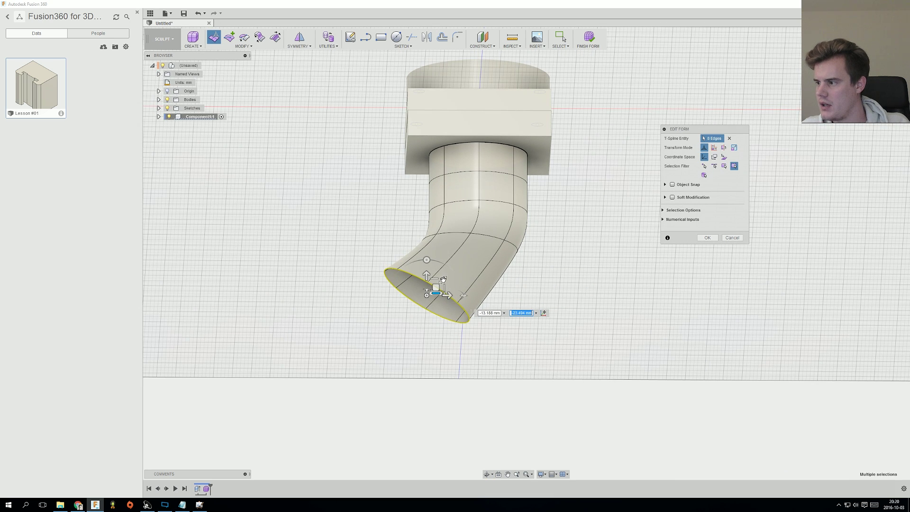
Step: Try smoothing the bend by repositioning the two edge loops above the tube's open end
mouse_move(459, 244)
shift+middle_down()
mouse_move(484, 241)
mouse_move(456, 240)
mouse_move(457, 230)
shift+middle_up()
drag(470, 217, 470, 241)
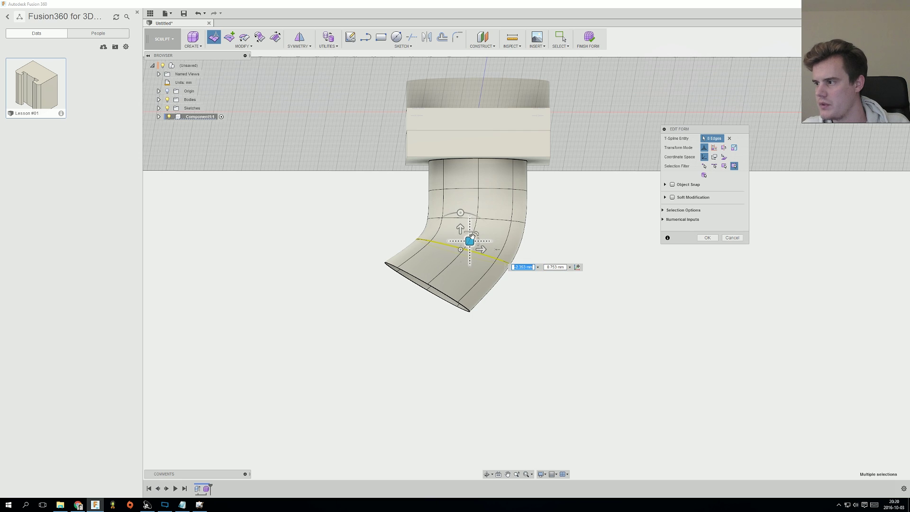
click(485, 221)
mouse_move(494, 204)
mouse_down()
mouse_move(506, 214)
mouse_move(492, 222)
mouse_move(476, 209)
mouse_up()
double_click(474, 223)
scroll(491, 221, up, 3)
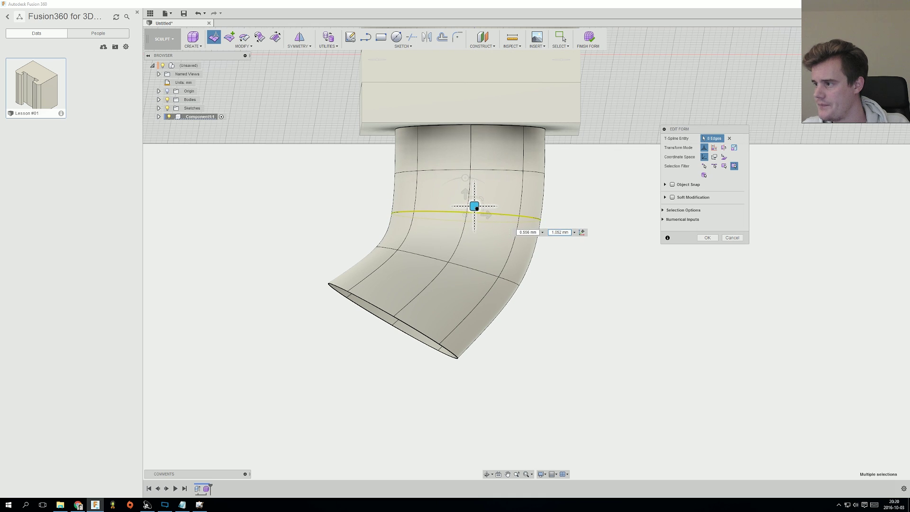
Step: Undo the edge loop edits made to the cylinder
double_click(460, 267)
right_click(457, 258)
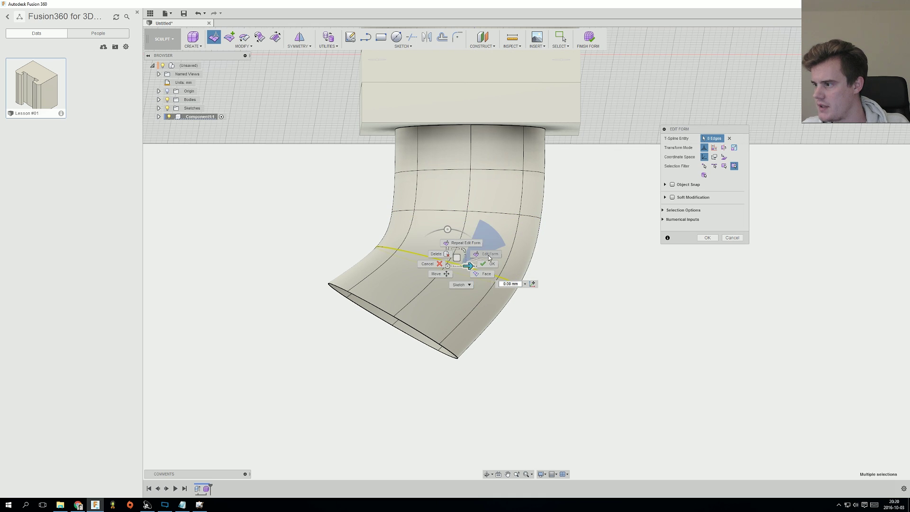
click(548, 258)
shift+middle_drag(549, 258, 458, 294)
key(ctrl+z)
key(ctrl+z)
key(ctrl+z)
key(ctrl+z)
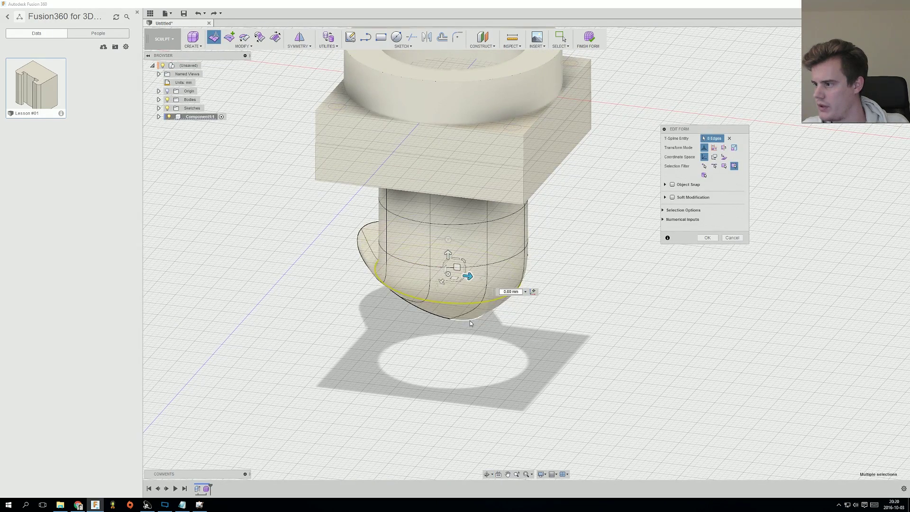
Step: Rotate the cylinder's bottom edge loop and shift it sideways to bend the lower end
shift+middle_drag(448, 358, 525, 359)
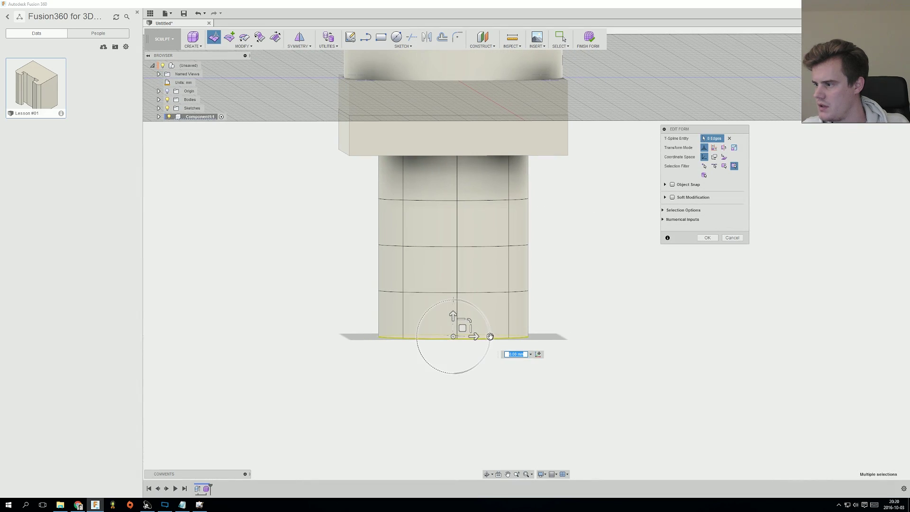
drag(490, 336, 414, 356)
scroll(521, 324, down, 5)
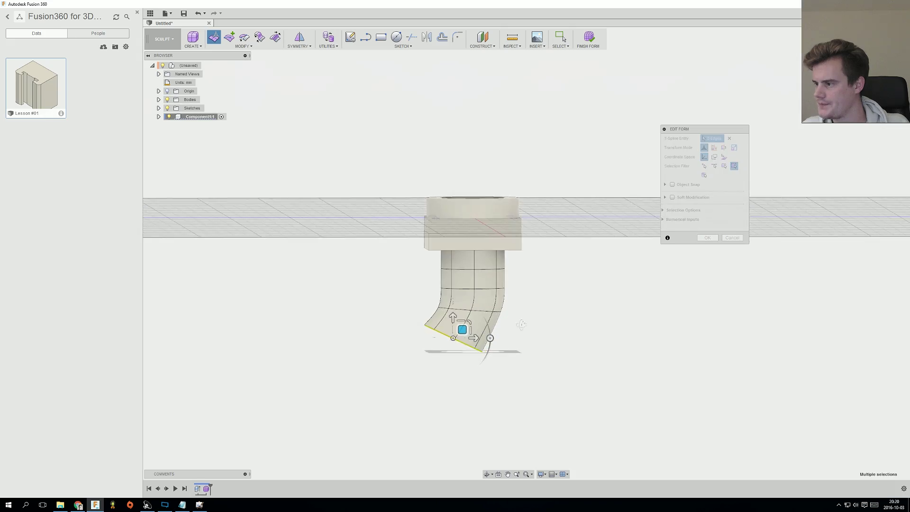
shift+middle_drag(521, 324, 537, 309)
scroll(475, 337, up, 4)
drag(469, 334, 469, 334)
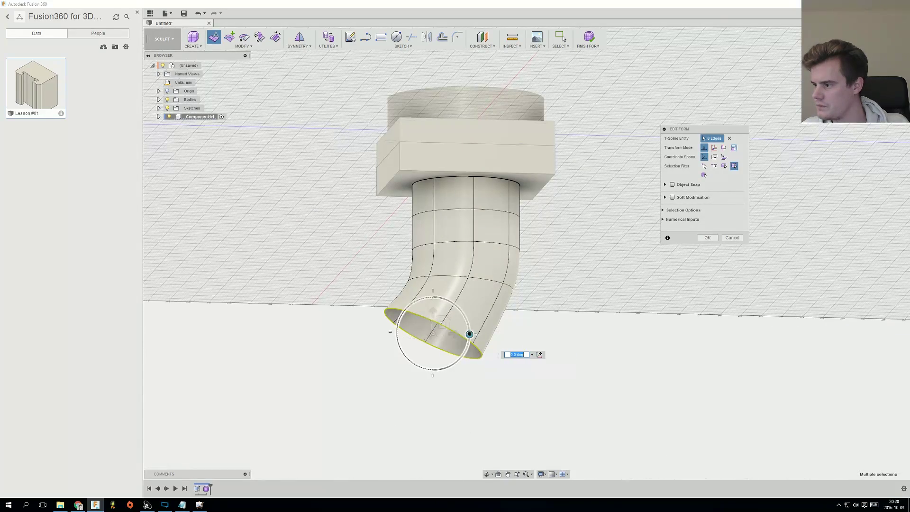
Step: Adjust the edge loop just above the open end to follow the bend, and finish the form edit
double_click(449, 278)
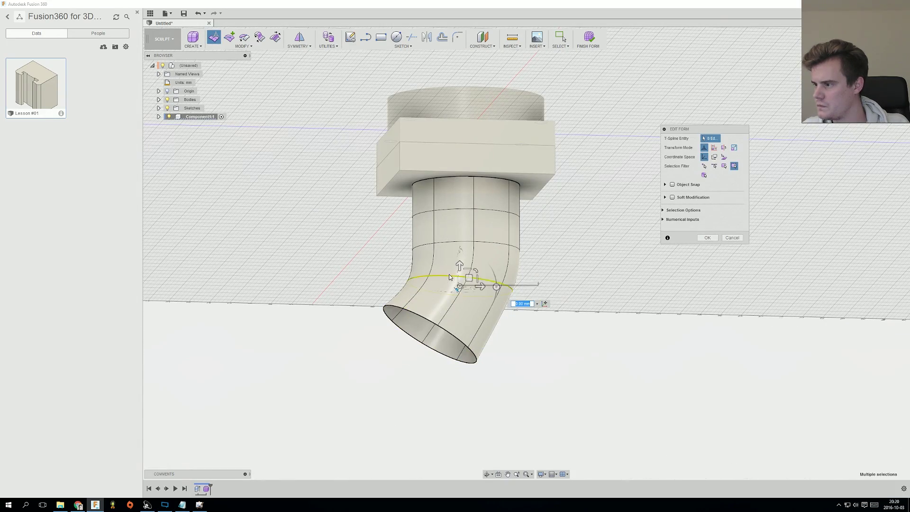
shift+middle_drag(450, 277, 438, 293)
drag(496, 290, 467, 279)
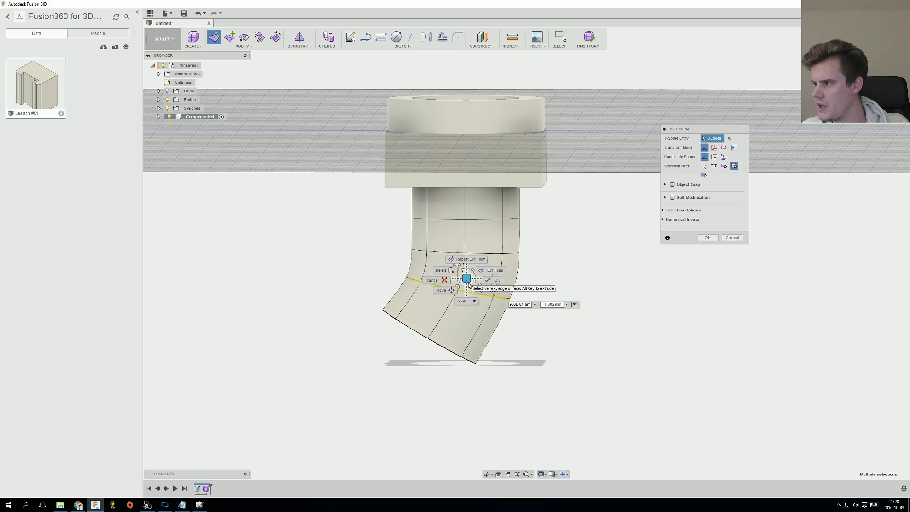
shift+middle_drag(545, 279, 558, 266)
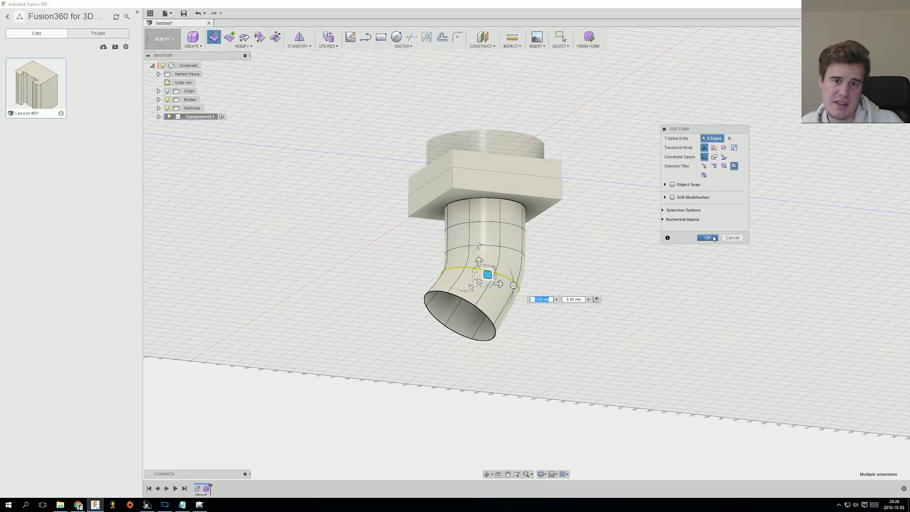
click(707, 238)
Step: Thicken the bent tube's T-spline body outward by 5 mm and finish the form
scroll(559, 263, up, 2)
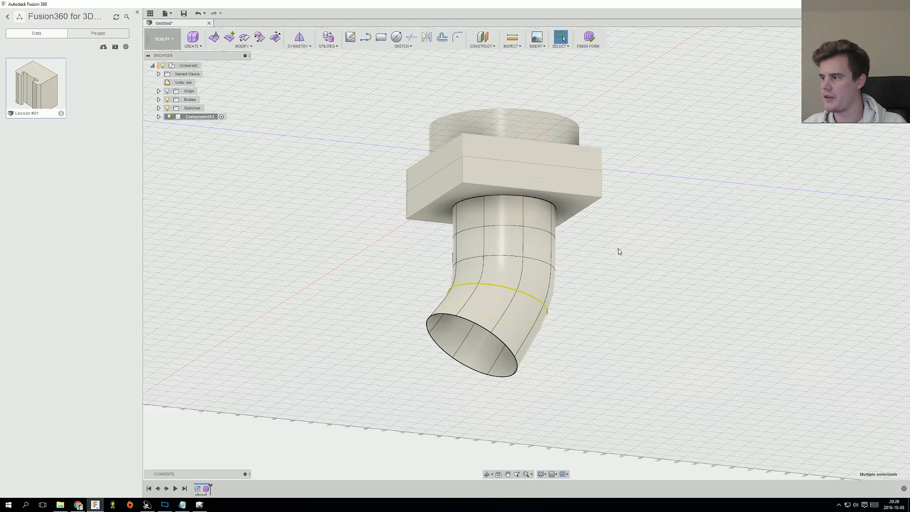
click(241, 46)
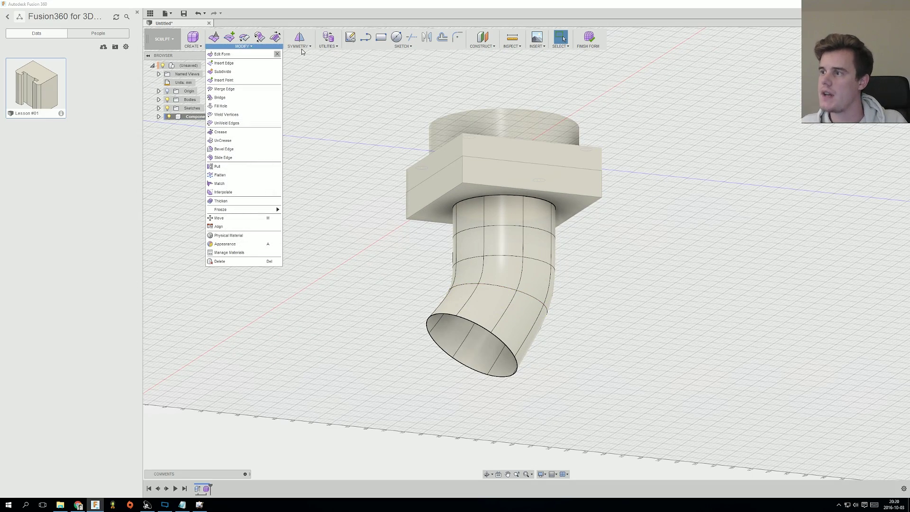
click(331, 47)
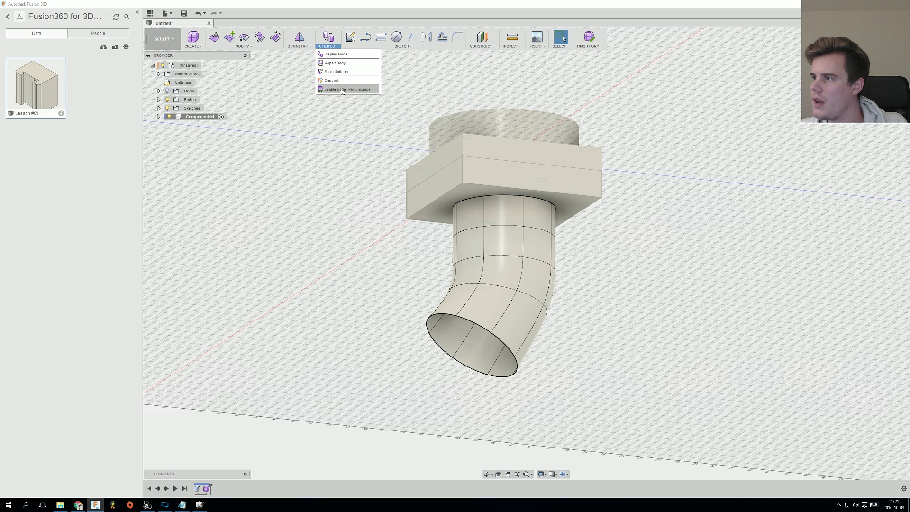
mouse_move(268, 46)
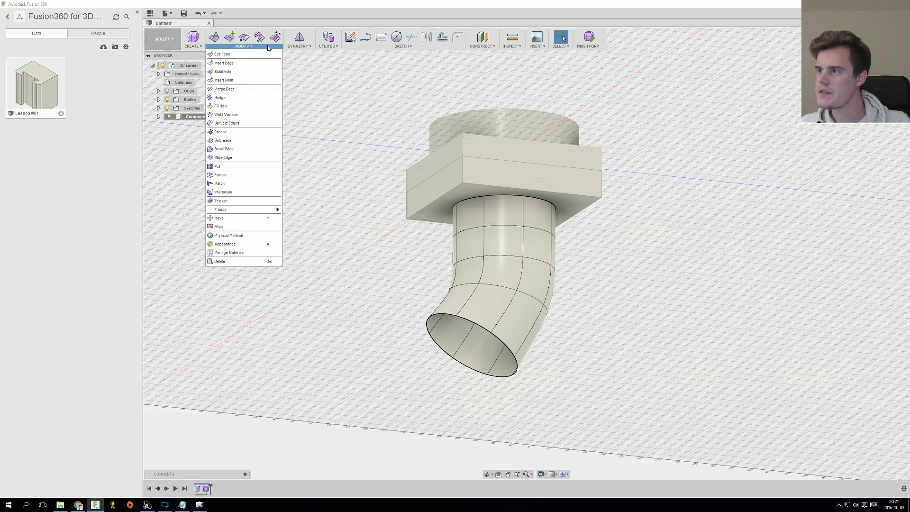
click(257, 200)
click(536, 268)
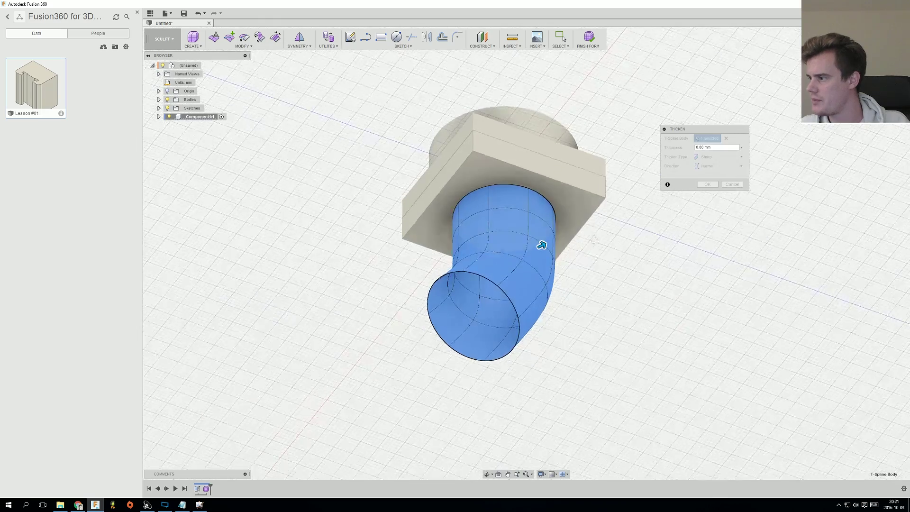
drag(542, 246, 554, 240)
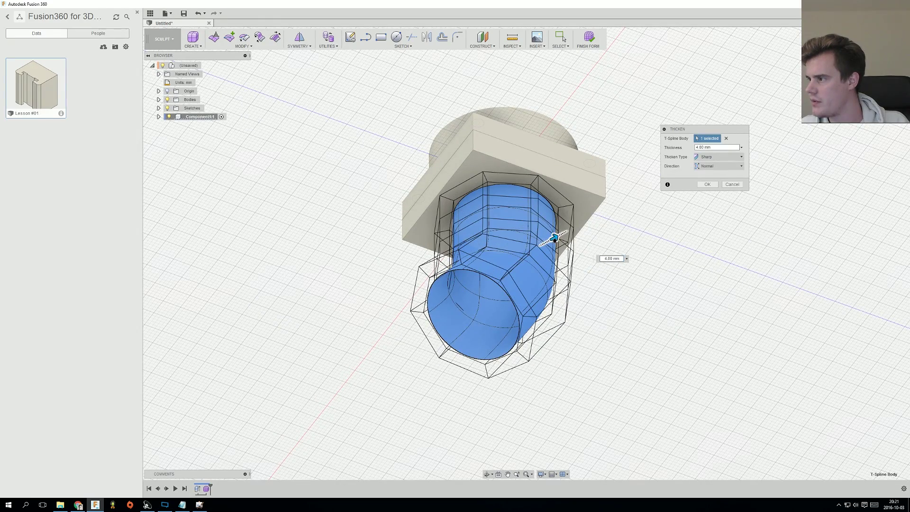
shift+middle_drag(583, 234, 550, 205)
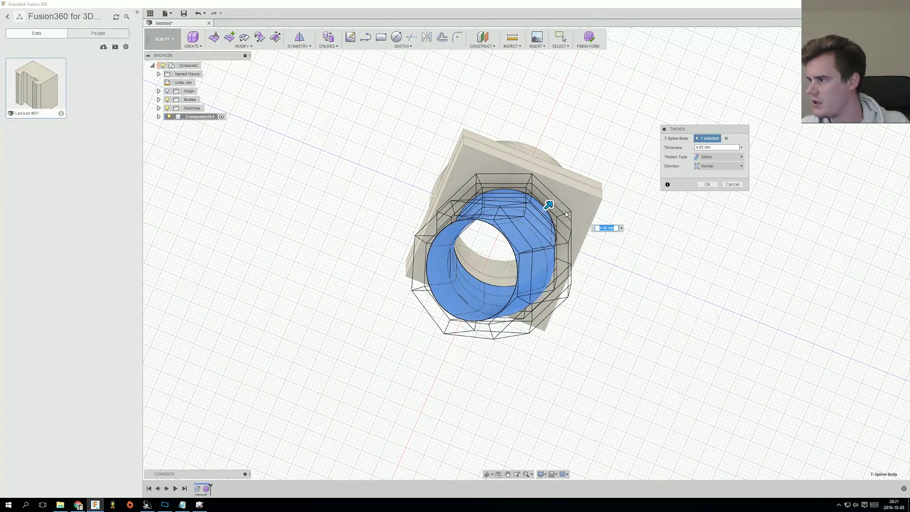
drag(549, 205, 553, 203)
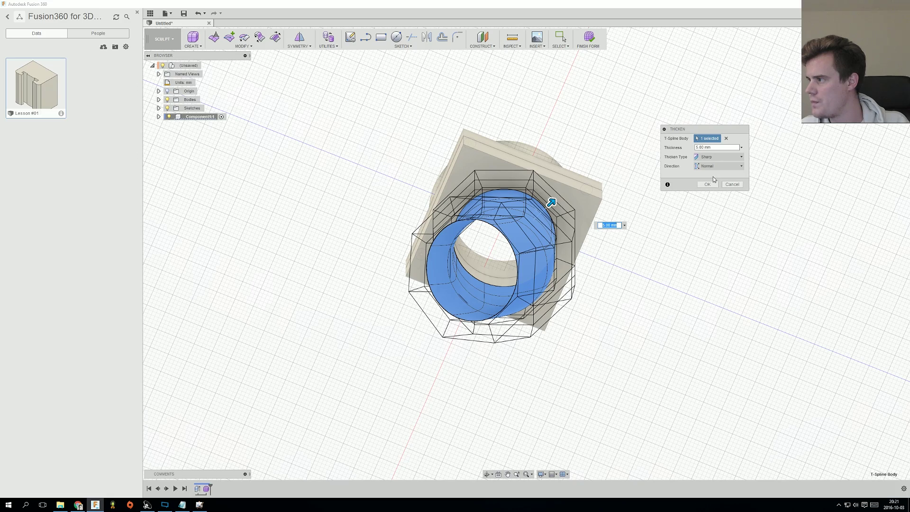
click(715, 159)
click(719, 169)
click(711, 184)
shift+middle_drag(564, 39, 571, 261)
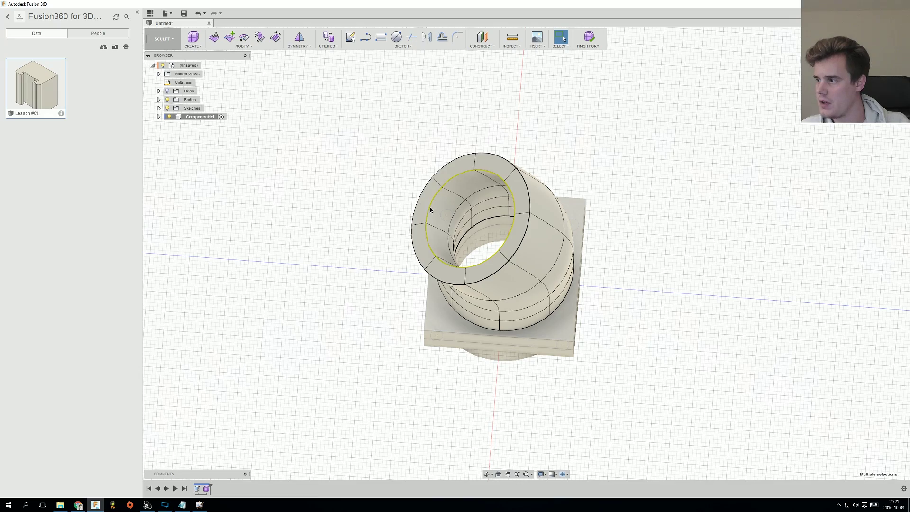
click(588, 41)
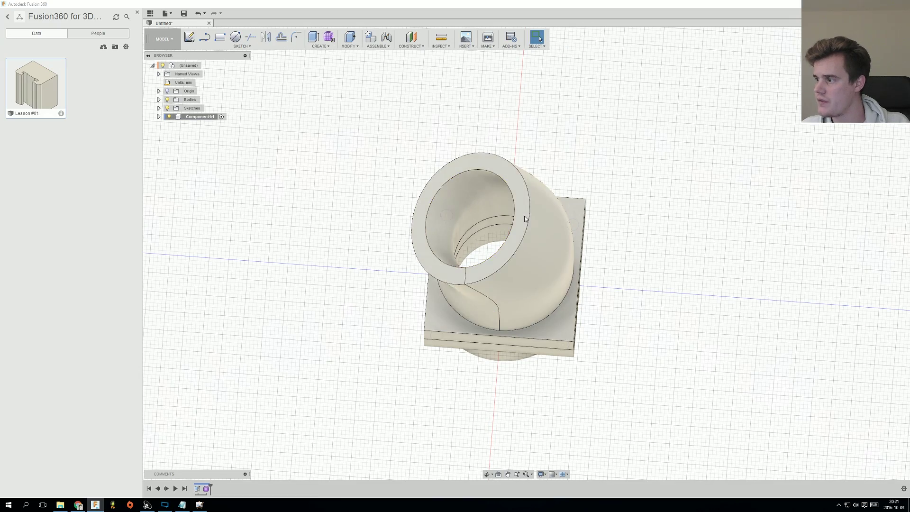
Step: Fillet the inner edge of the tube's open end with a radius of about 2 mm
mouse_move(525, 216)
shift+middle_down()
mouse_move(560, 167)
mouse_move(563, 180)
mouse_move(498, 264)
shift+middle_up()
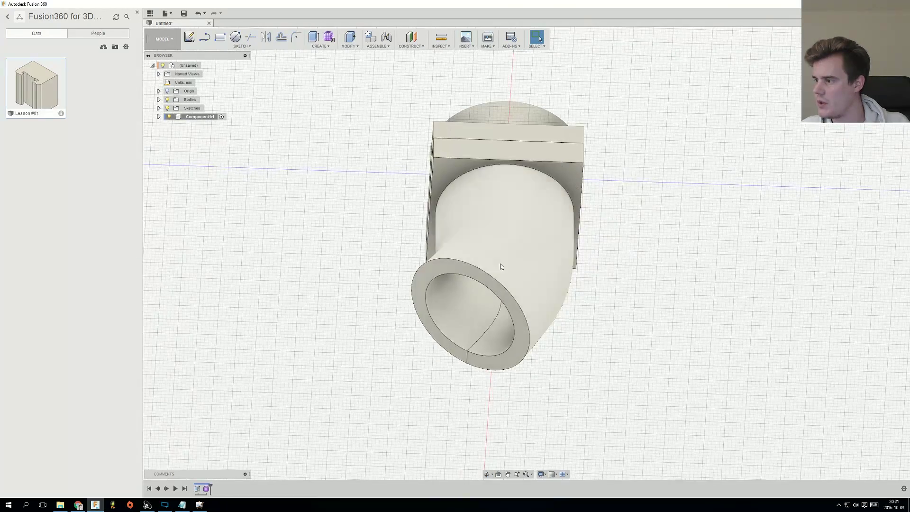
right_click(431, 277)
click(417, 316)
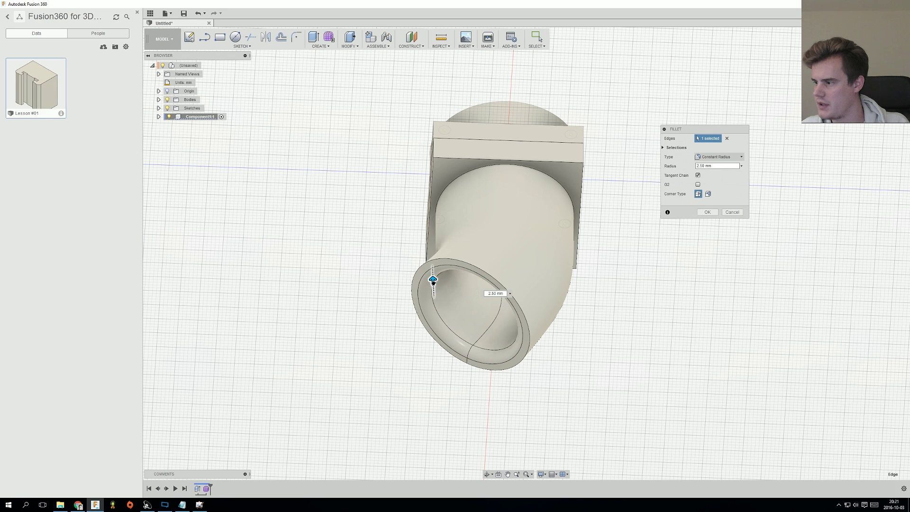
drag(433, 280, 433, 281)
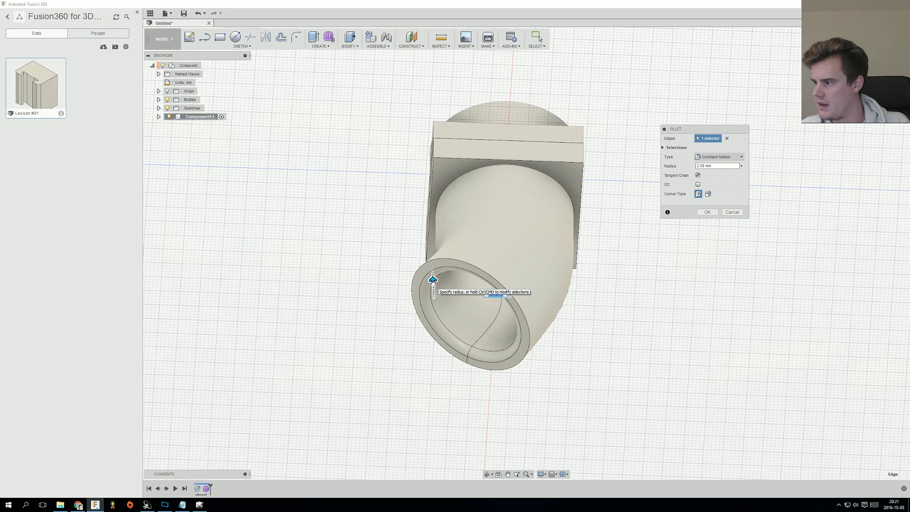
click(707, 212)
Step: Combine the lower component's square plate and bent tube into one body with the Join operation
scroll(676, 203, up, 2)
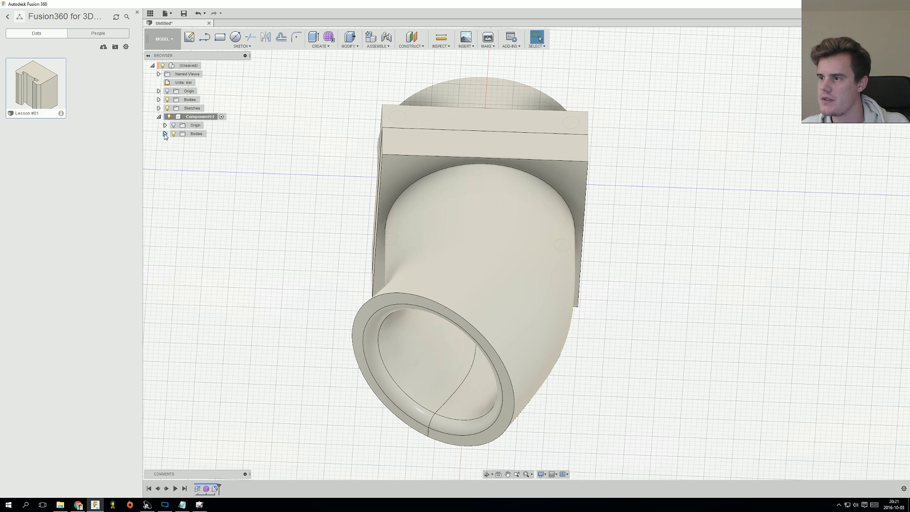
click(165, 134)
click(201, 143)
shift+click(201, 151)
shift+middle_drag(303, 154, 317, 178)
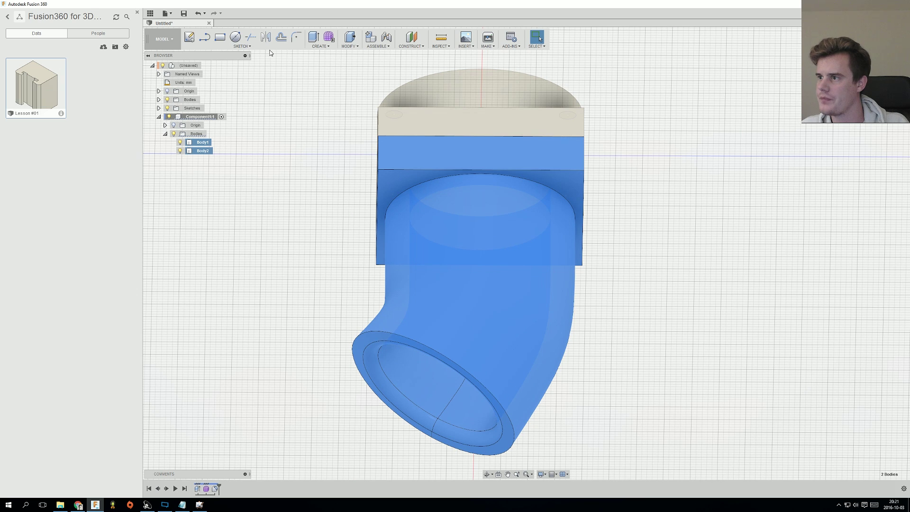
click(320, 46)
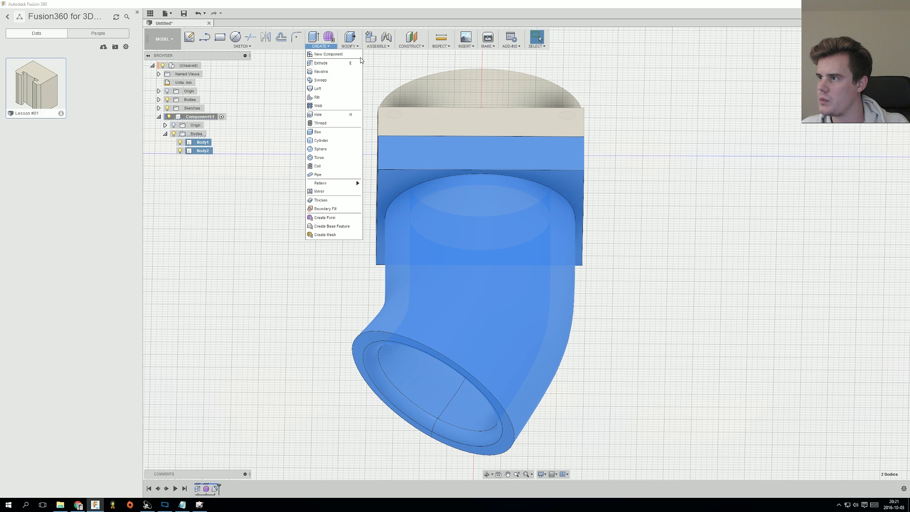
mouse_move(349, 46)
click(363, 115)
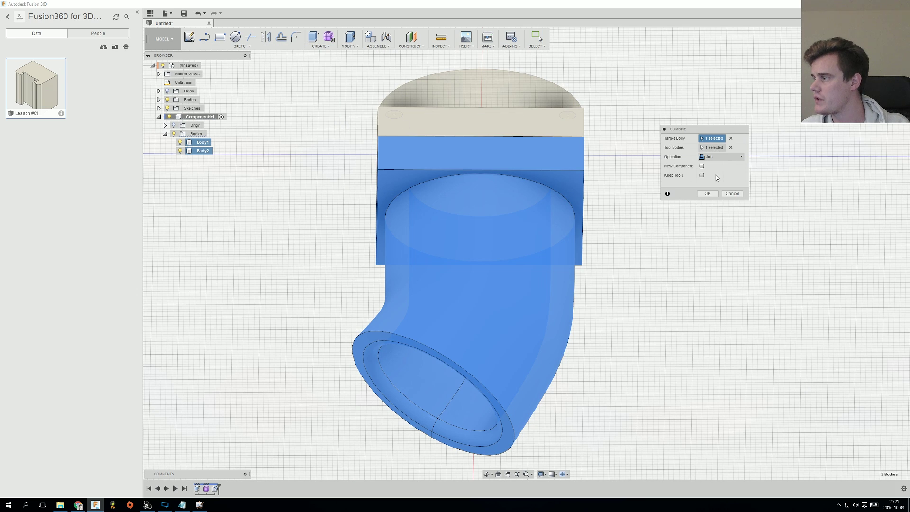
click(709, 195)
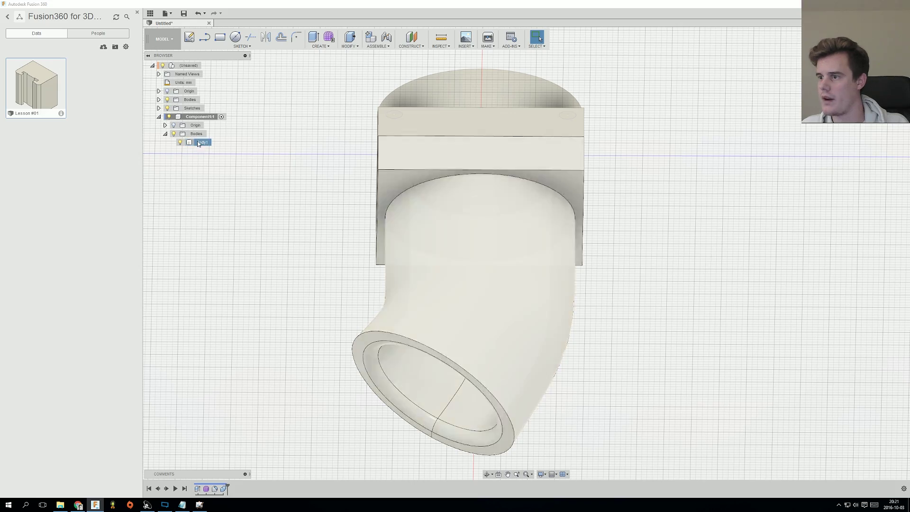
click(202, 143)
shift+middle_drag(335, 151, 392, 205)
click(635, 202)
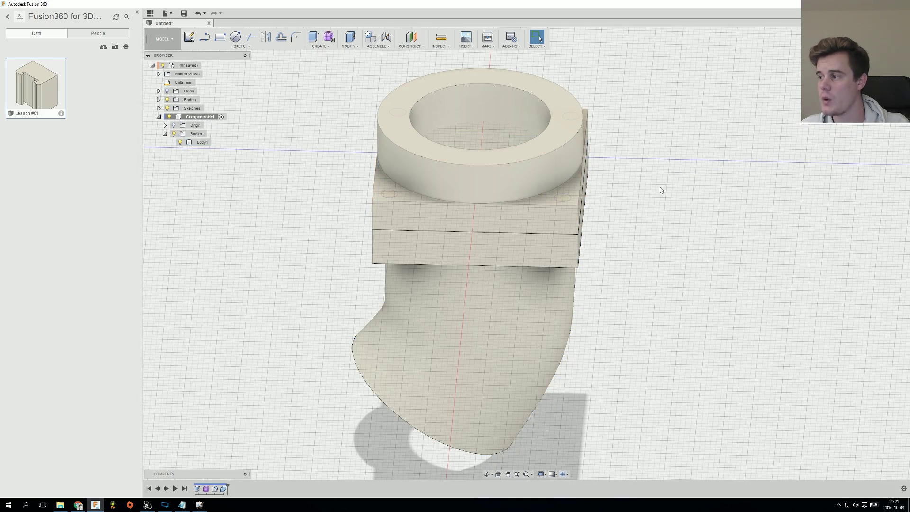
Step: Activate the top-level assembly and extrude-cut the four corner circles down through both square plates
shift+middle_drag(662, 191, 574, 247)
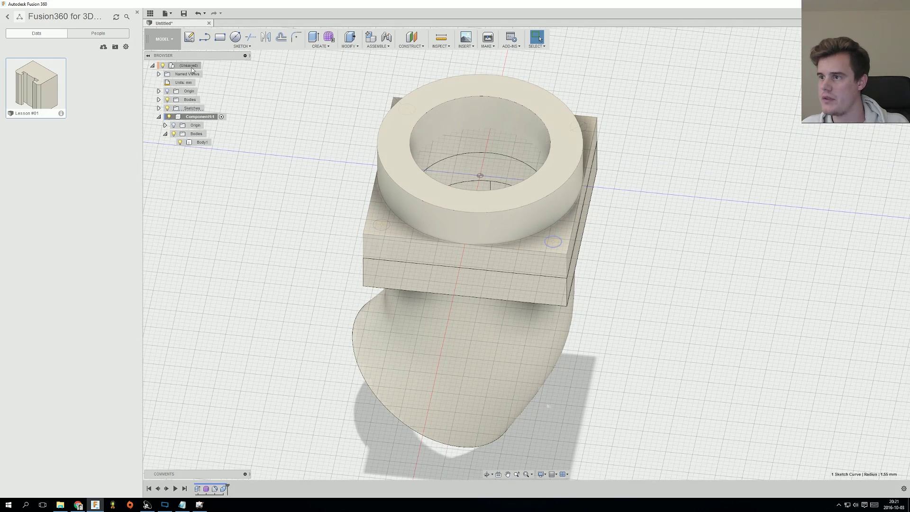
click(206, 65)
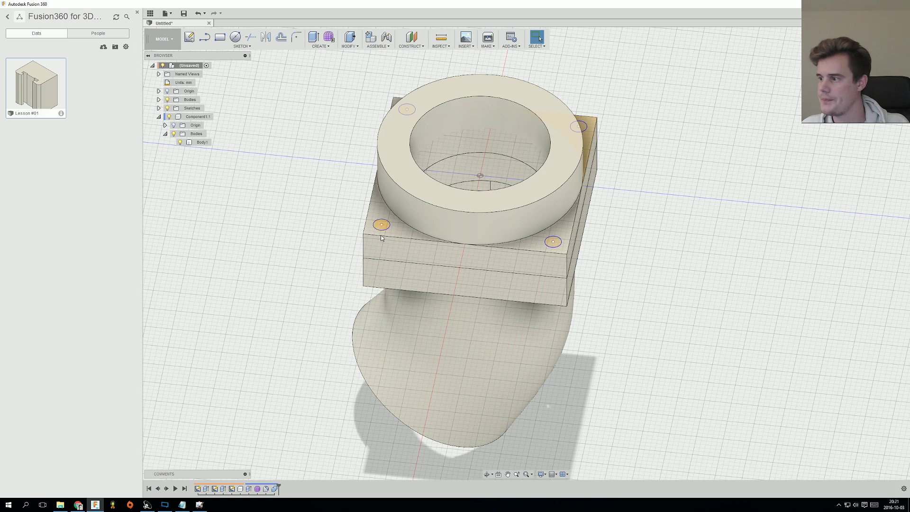
right_click(550, 248)
click(542, 280)
shift+middle_drag(542, 280, 617, 229)
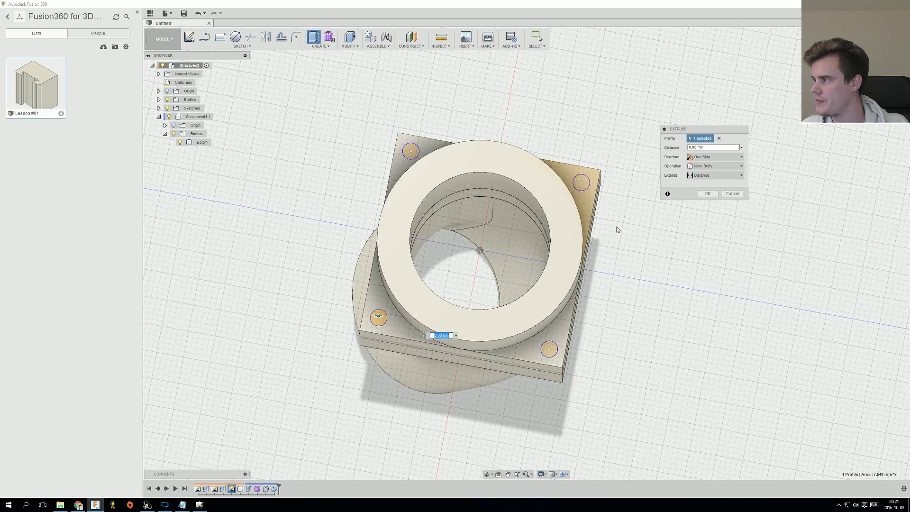
click(582, 187)
shift+middle_drag(563, 206, 552, 186)
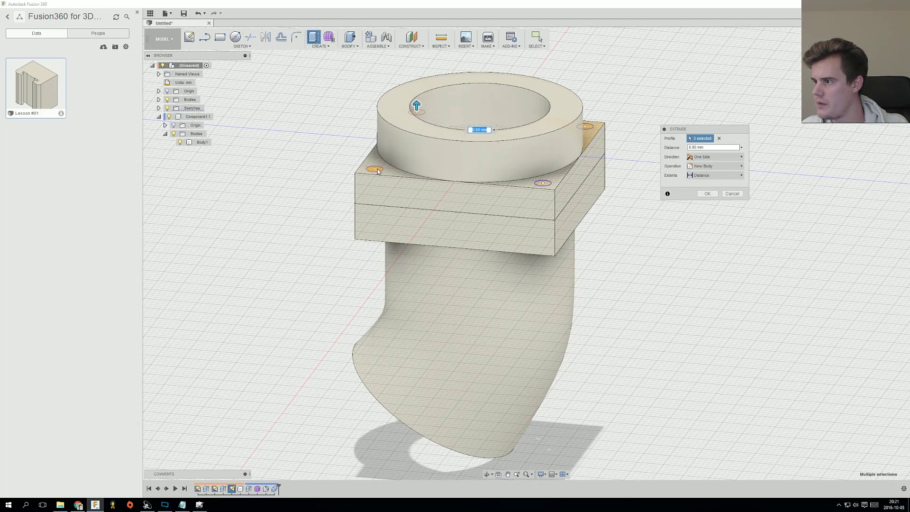
drag(417, 108, 417, 144)
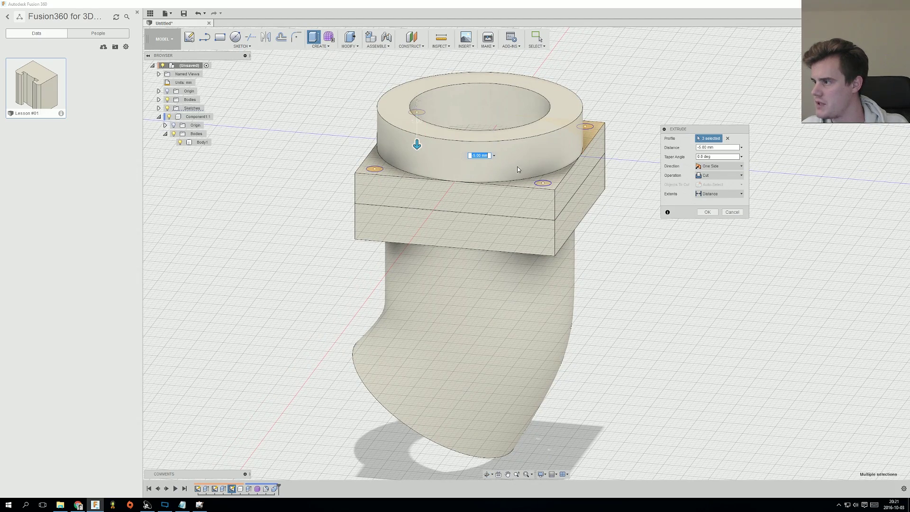
click(541, 184)
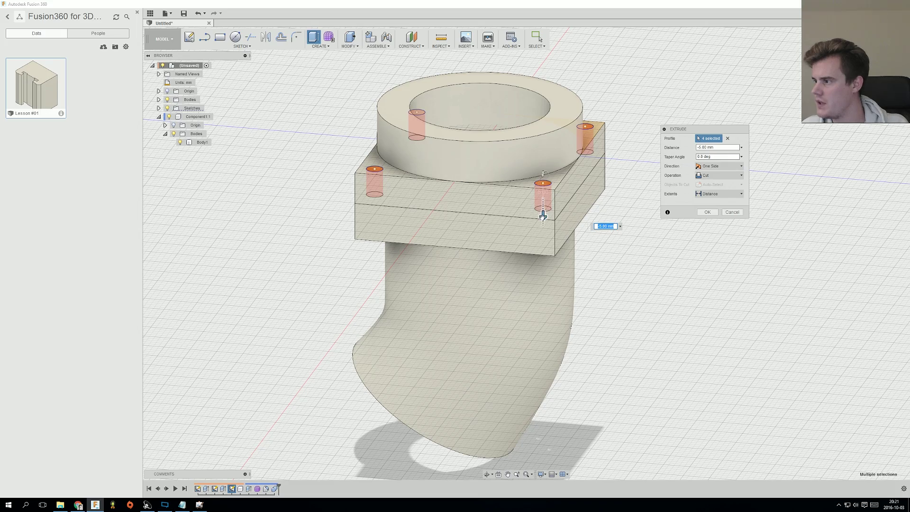
drag(543, 216, 542, 261)
shift+middle_drag(542, 260, 612, 233)
click(710, 214)
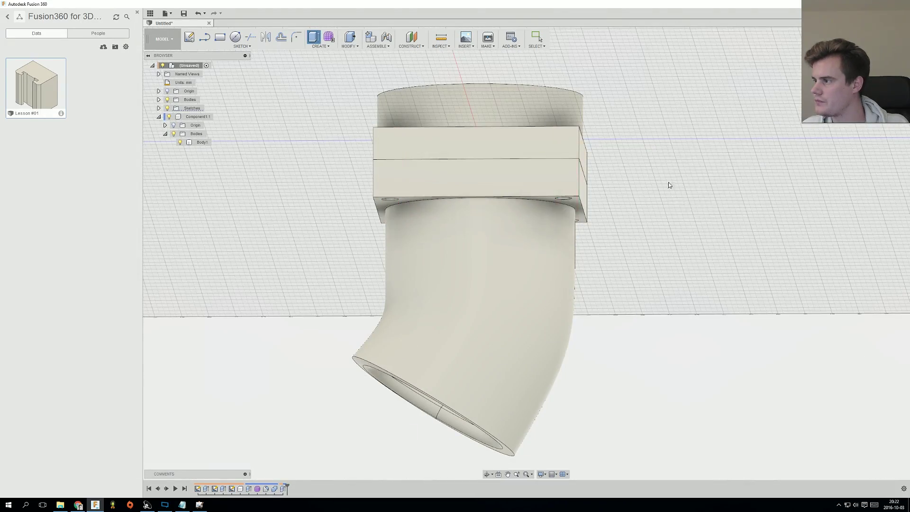
Step: Identify the top-level body with the ring and hide it, exposing the lower component's mating face
shift+middle_drag(670, 185, 678, 256)
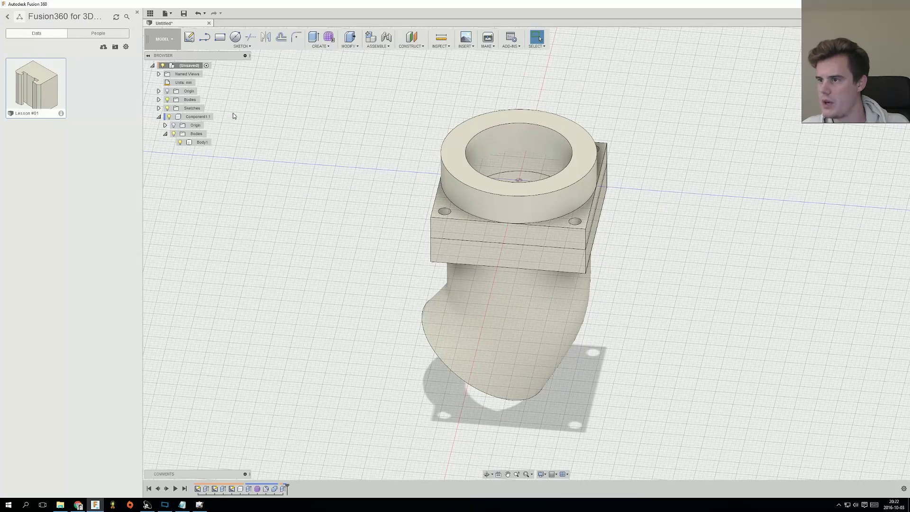
click(159, 100)
click(195, 108)
shift+middle_drag(360, 180, 387, 195)
click(202, 151)
shift+middle_drag(233, 118, 238, 161)
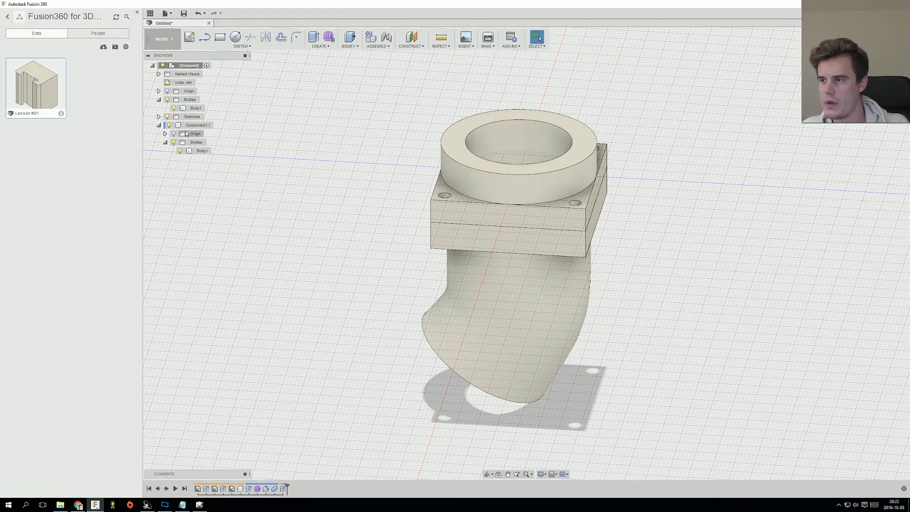
click(173, 109)
Step: Sketch a 30 mm diameter circle on the lower plate's mating face, centred on the tube opening
shift+middle_drag(540, 159, 612, 228)
scroll(565, 189, up, 3)
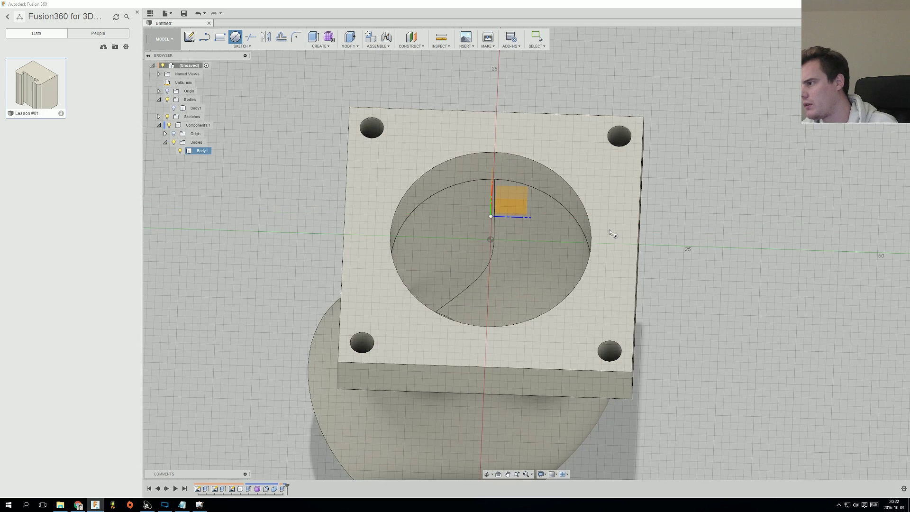
click(502, 221)
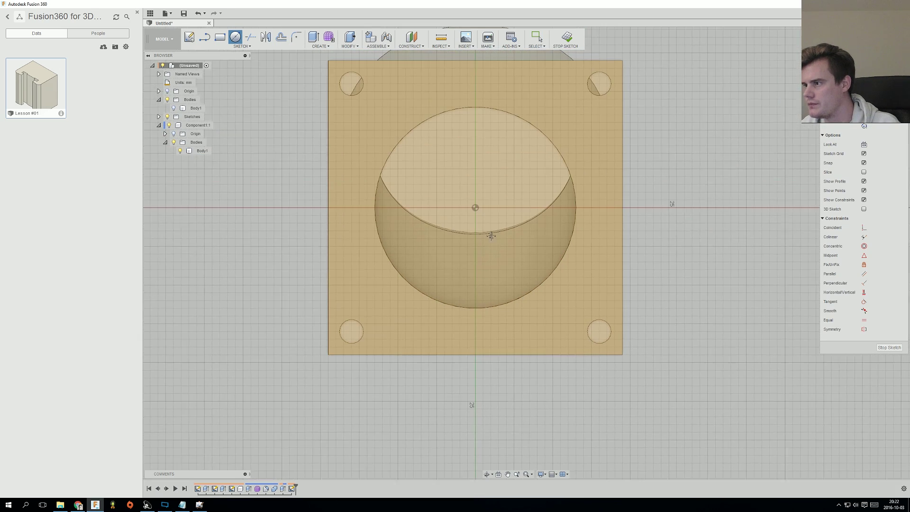
click(474, 210)
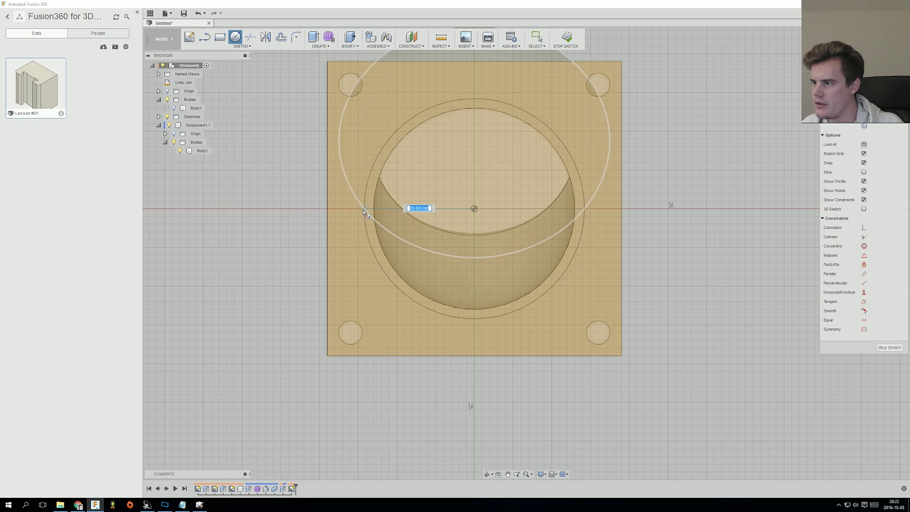
scroll(359, 208, up, 4)
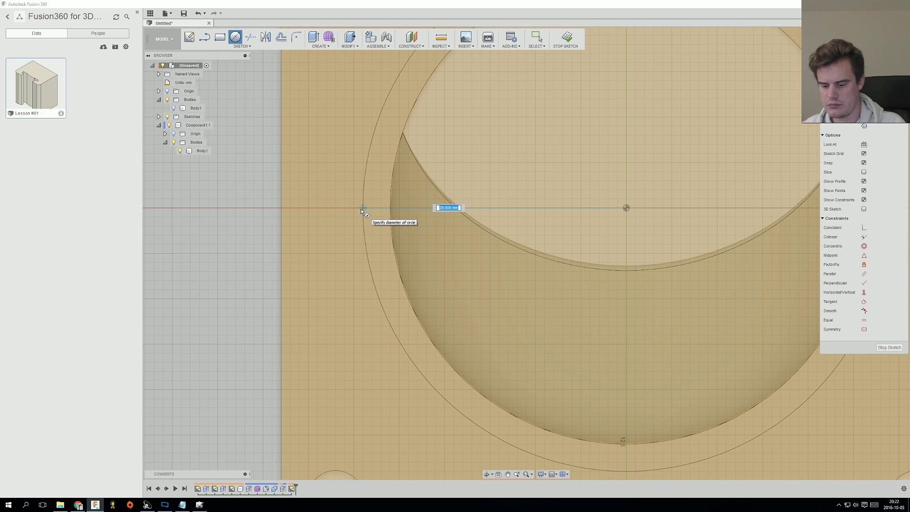
text(30)
key(Return)
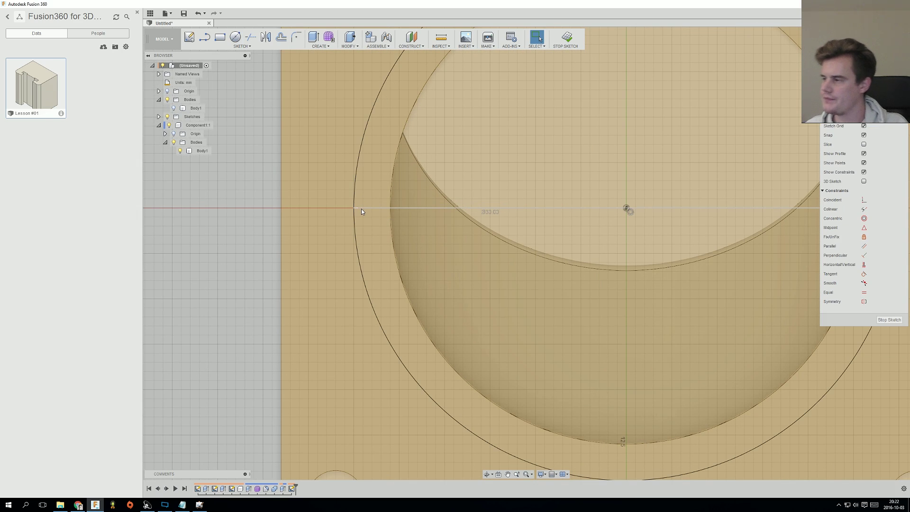
Step: Extrude-cut the ring-shaped area between the 30 mm circle and the tube opening 1 mm deep into the lower plate
scroll(362, 210, down, 5)
shift+middle_drag(553, 251, 387, 307)
click(336, 354)
scroll(404, 287, up, 3)
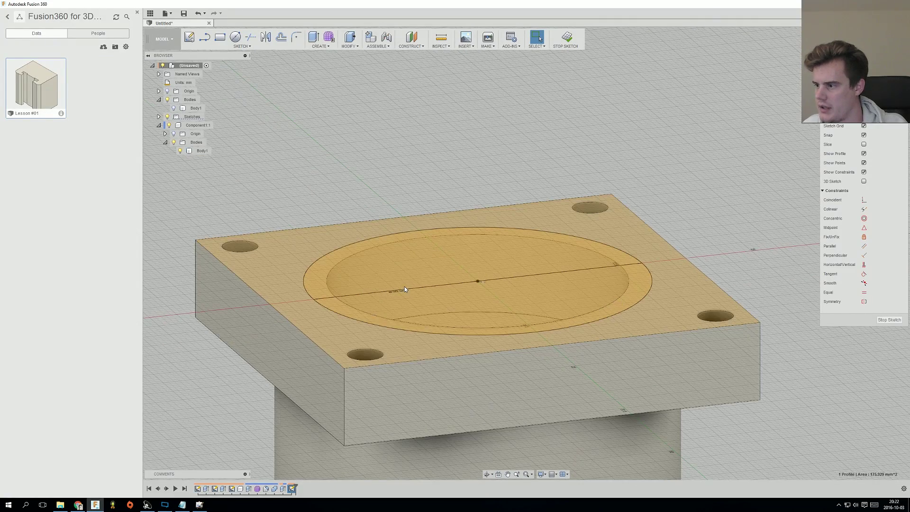
right_click(405, 287)
click(403, 309)
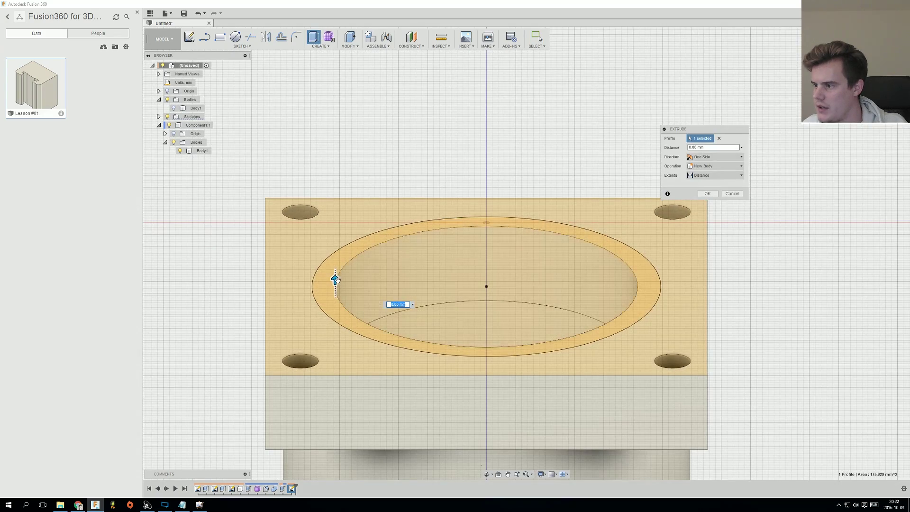
text(-0.5)
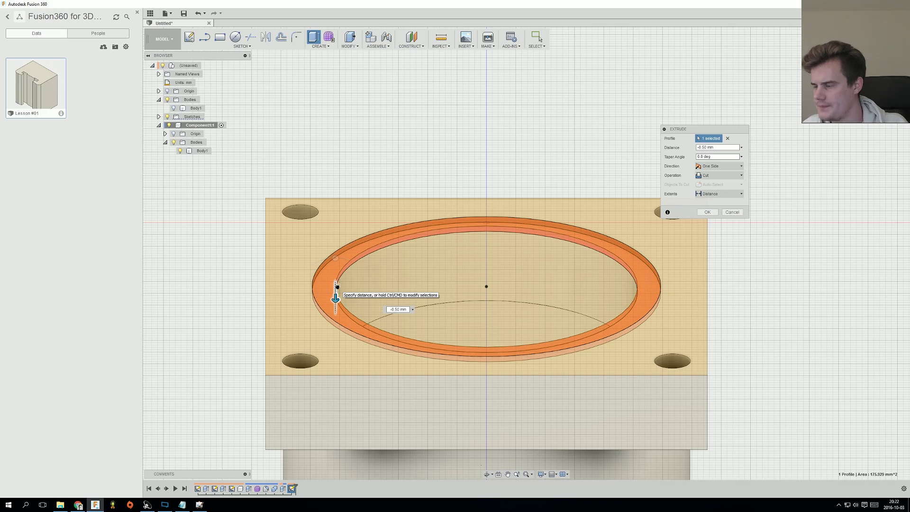
shift+middle_drag(337, 287, 366, 270)
shift+middle_drag(444, 329, 454, 297)
middle_drag(454, 354, 464, 200)
shift+middle_drag(463, 200, 454, 303)
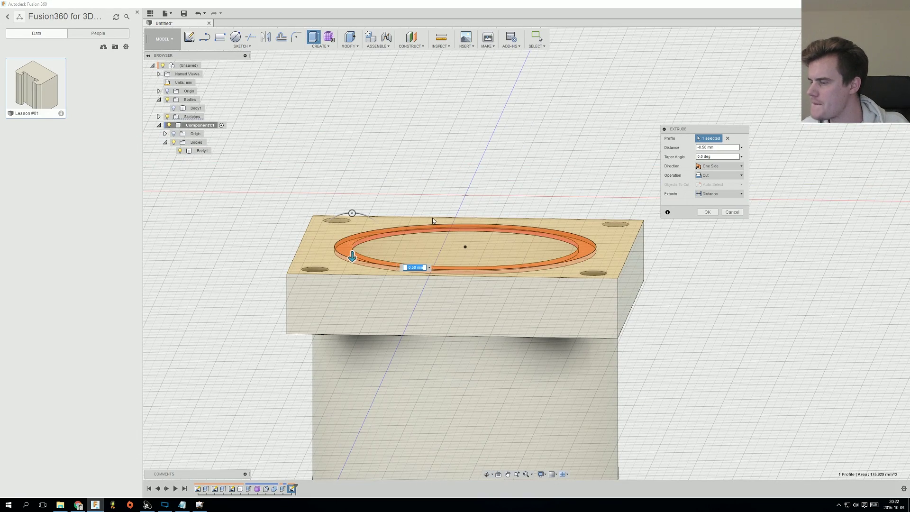
shift+middle_drag(368, 253, 375, 267)
drag(352, 259, 352, 263)
shift+middle_drag(352, 263, 345, 248)
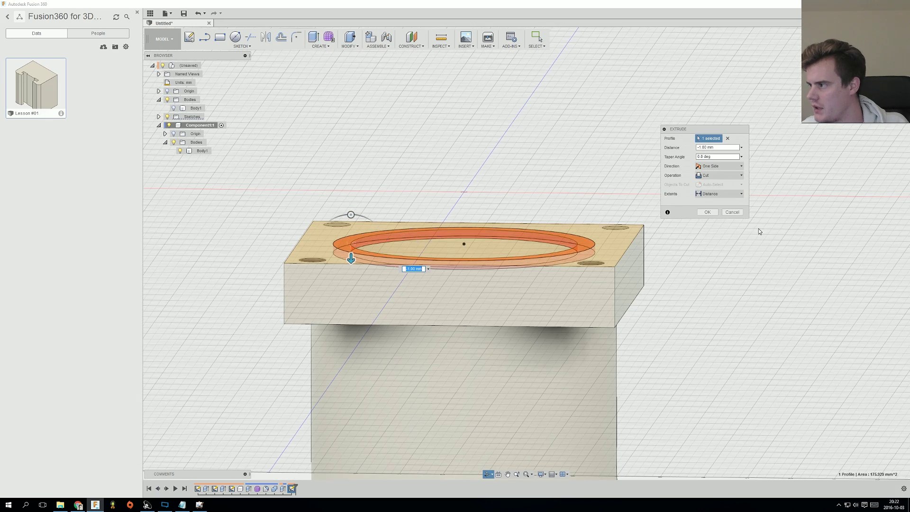
click(713, 215)
Step: Chamfer the inner circular edge of the new recess with an equal-distance chamfer where it meets the tube opening
shift+middle_drag(429, 237, 409, 268)
click(364, 270)
right_click(364, 270)
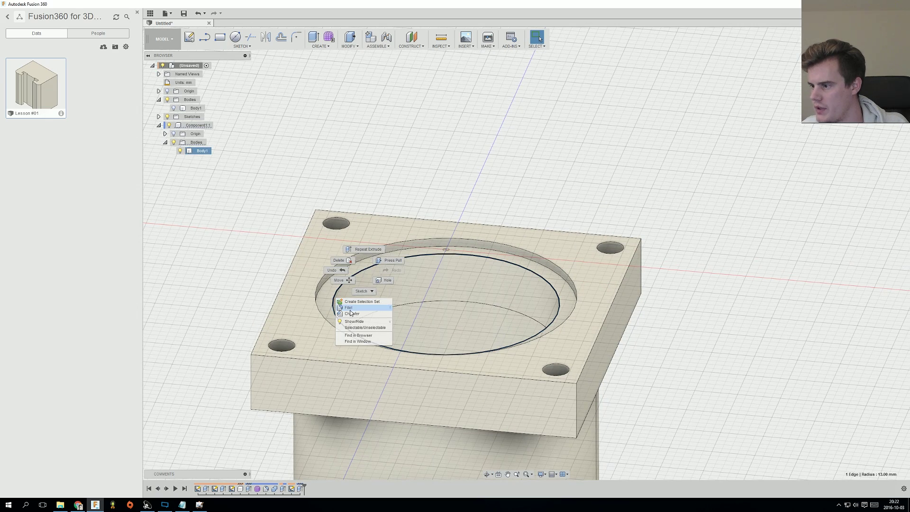
click(352, 313)
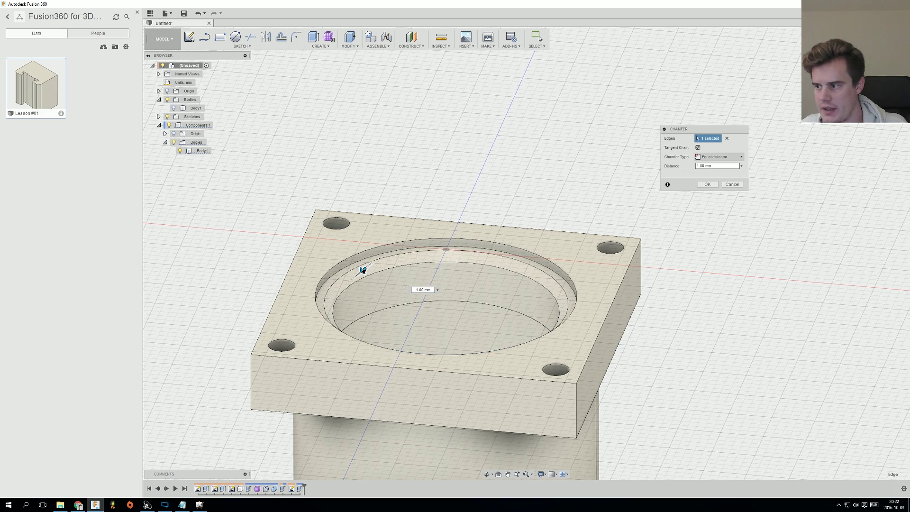
drag(363, 270, 360, 273)
shift+middle_drag(426, 274, 448, 246)
click(710, 186)
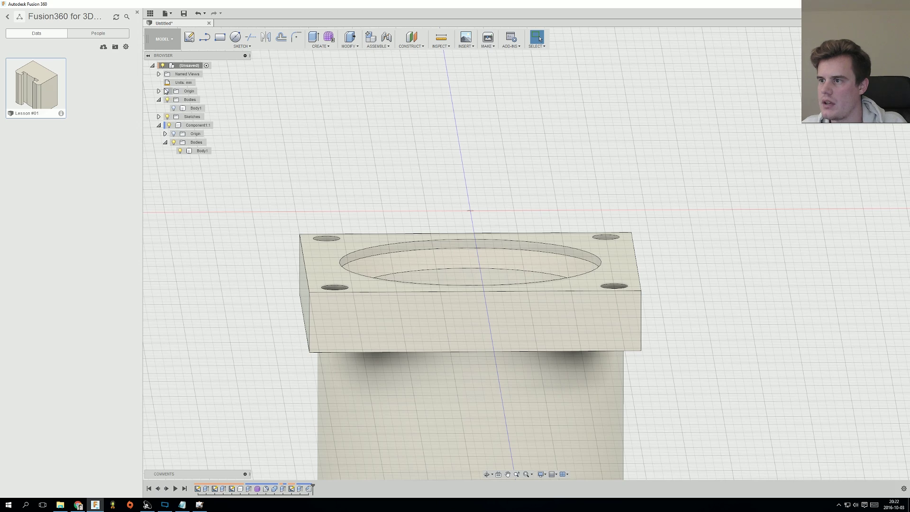
Step: Show the top-level ring body and hide the lower component's body, exposing the underside of the ring's square plate
click(174, 108)
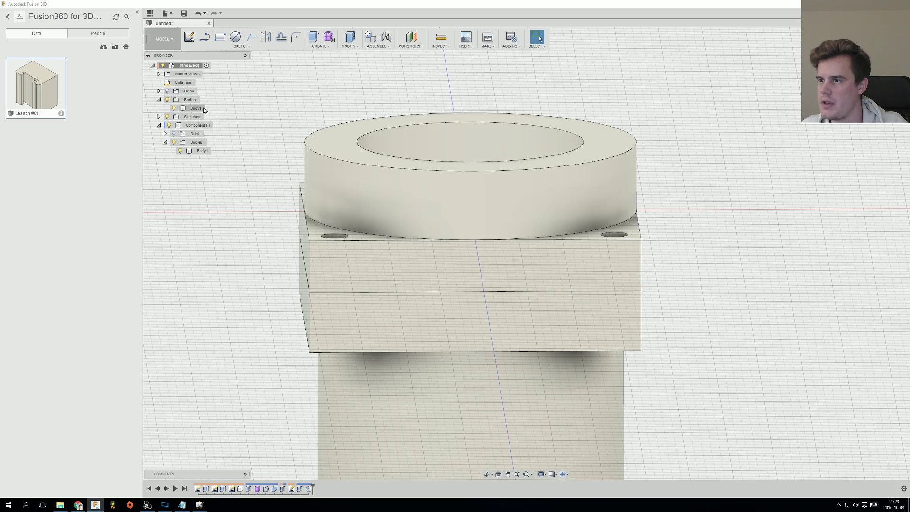
click(180, 151)
shift+middle_drag(221, 207, 252, 151)
Step: Sketch a circle about 30 mm in diameter on the ring plate's underside, centred on the bore, and finish the sketch
click(236, 37)
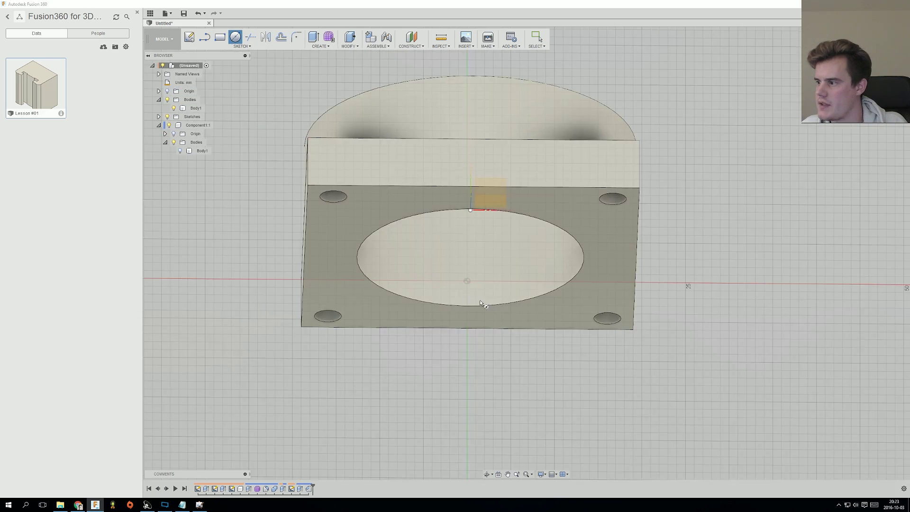
click(591, 288)
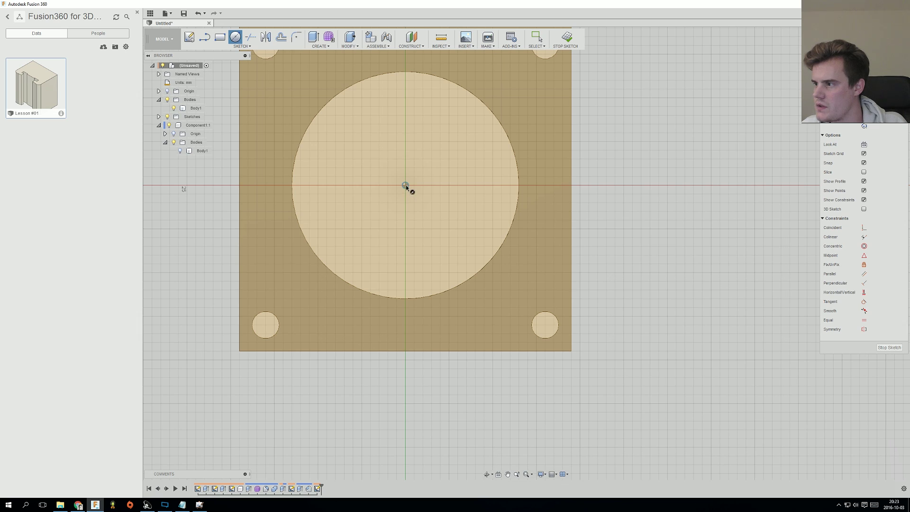
click(406, 185)
click(275, 184)
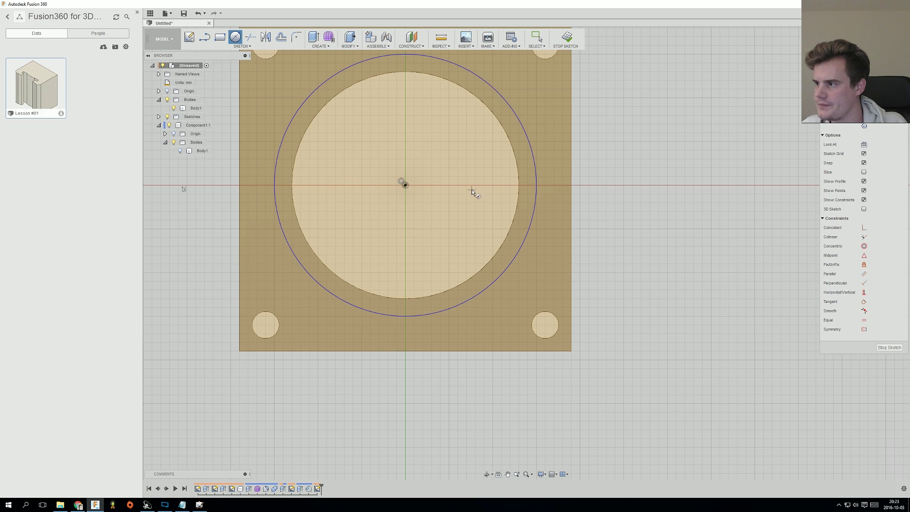
right_click(467, 184)
click(492, 185)
shift+middle_drag(659, 128, 660, 211)
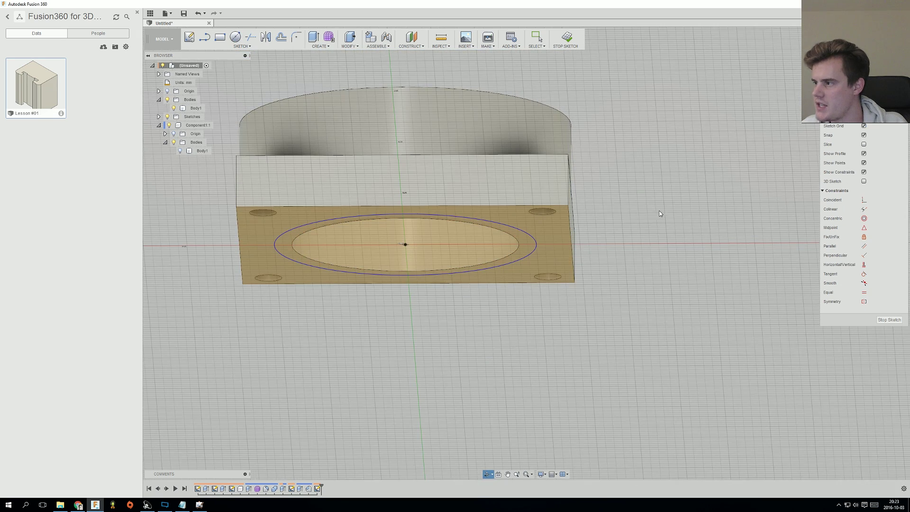
shift+middle_drag(621, 180, 616, 260)
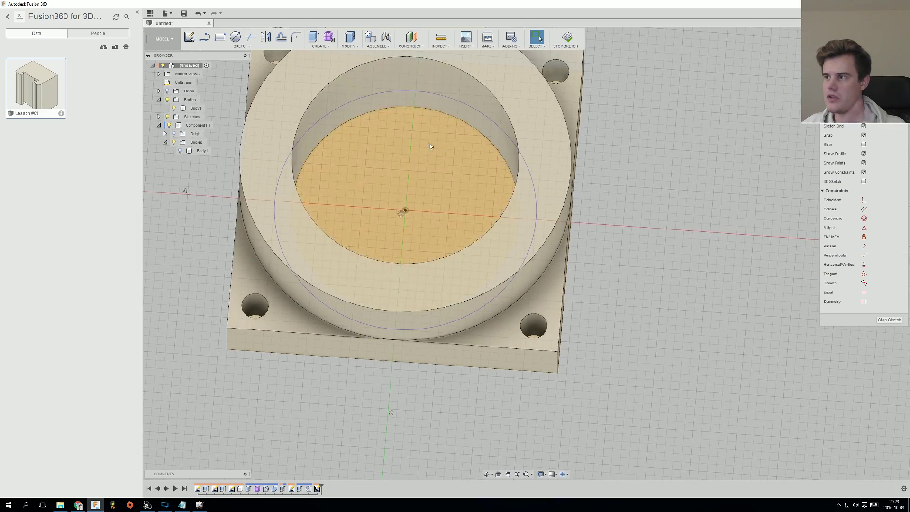
scroll(431, 146, down, 3)
mouse_move(440, 155)
middle_down()
mouse_move(450, 233)
mouse_move(451, 204)
middle_up()
click(890, 320)
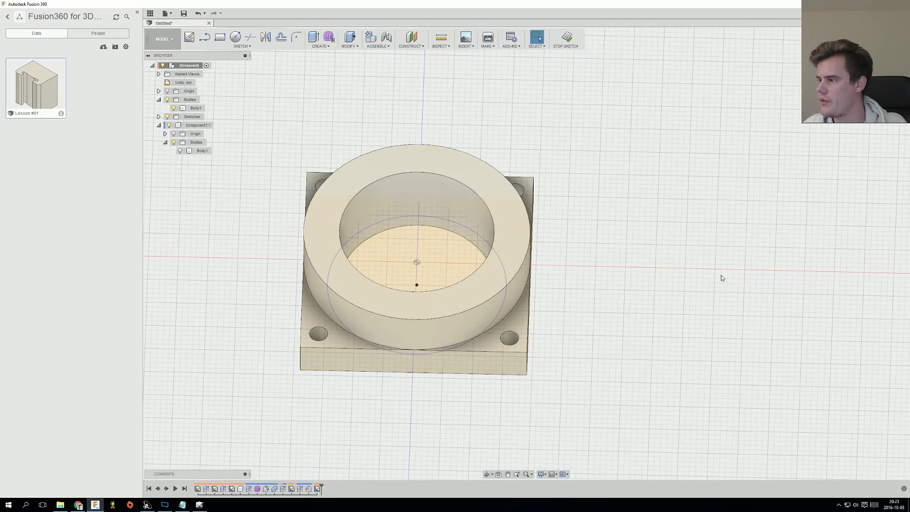
Step: Begin a full-length modeled thread on the inner cylindrical face of the ring's bore
scroll(514, 188, down, 2)
scroll(422, 201, up, 3)
shift+middle_drag(513, 235, 452, 189)
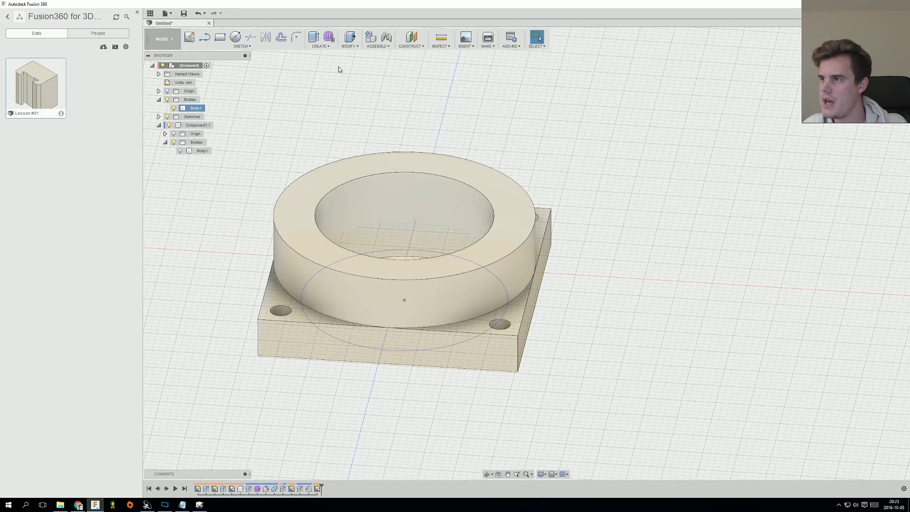
click(283, 47)
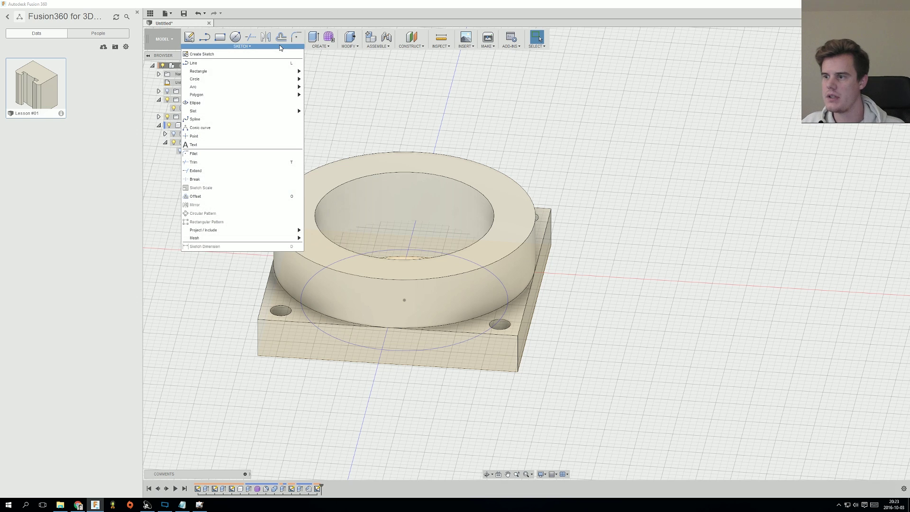
click(316, 48)
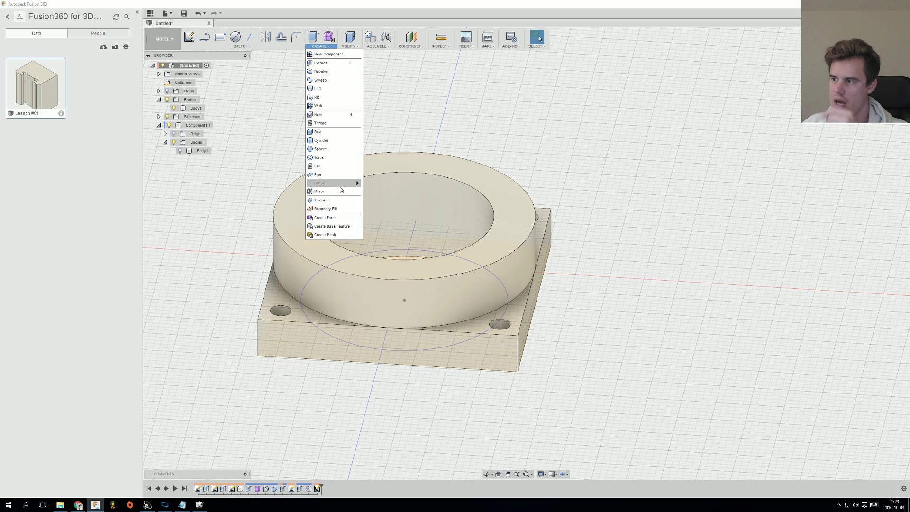
click(320, 123)
click(416, 203)
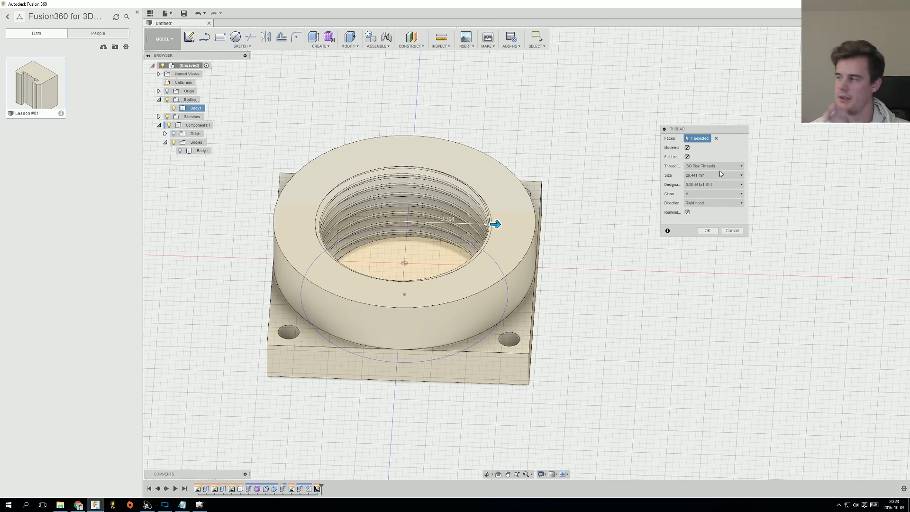
Step: Set the bore thread to ANSI Unified Screw Threads, size 1.0 in, class 2B, right hand, and create it
click(719, 167)
click(720, 167)
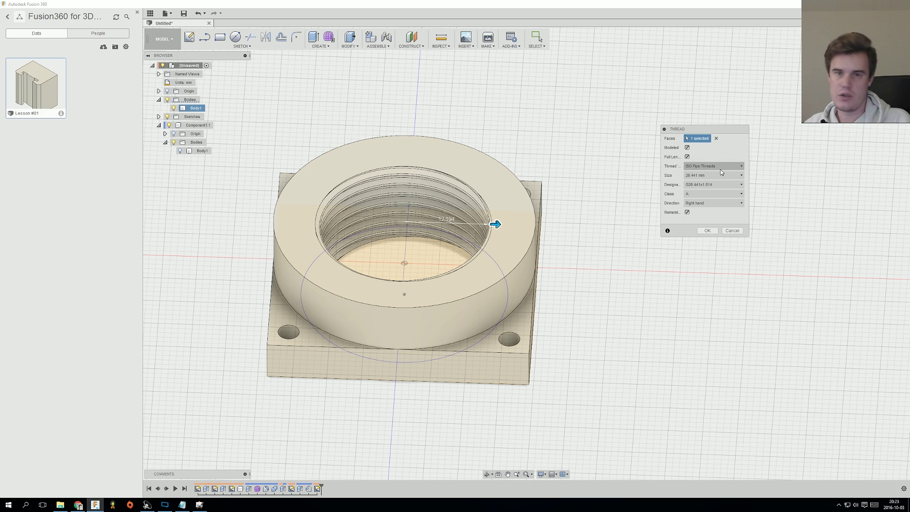
click(725, 176)
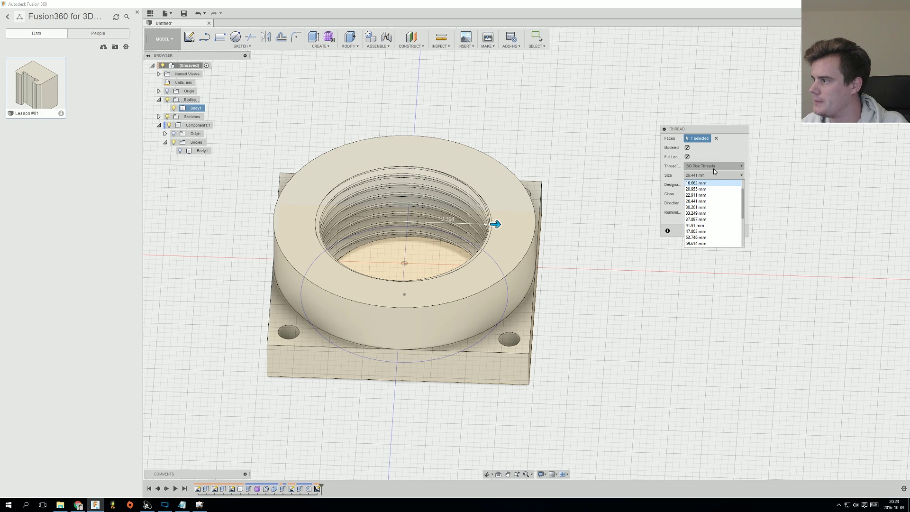
click(712, 175)
click(724, 187)
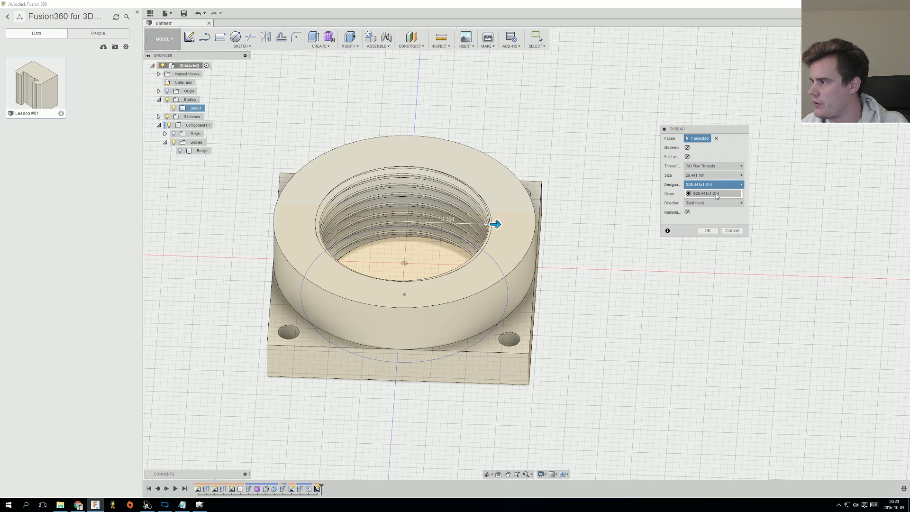
click(719, 186)
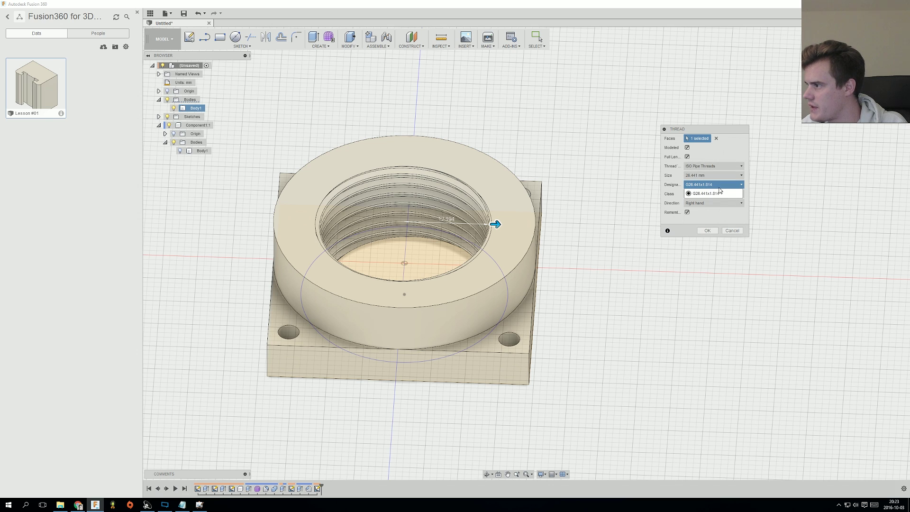
click(727, 191)
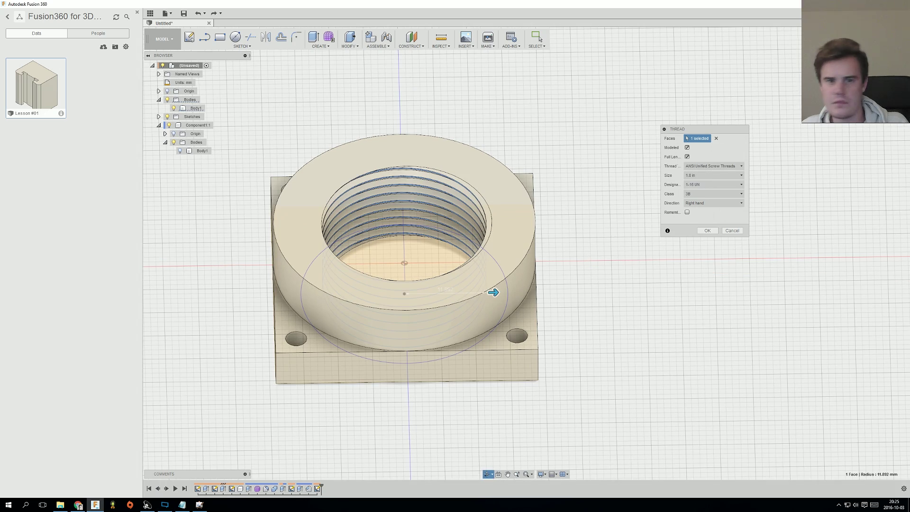
click(702, 233)
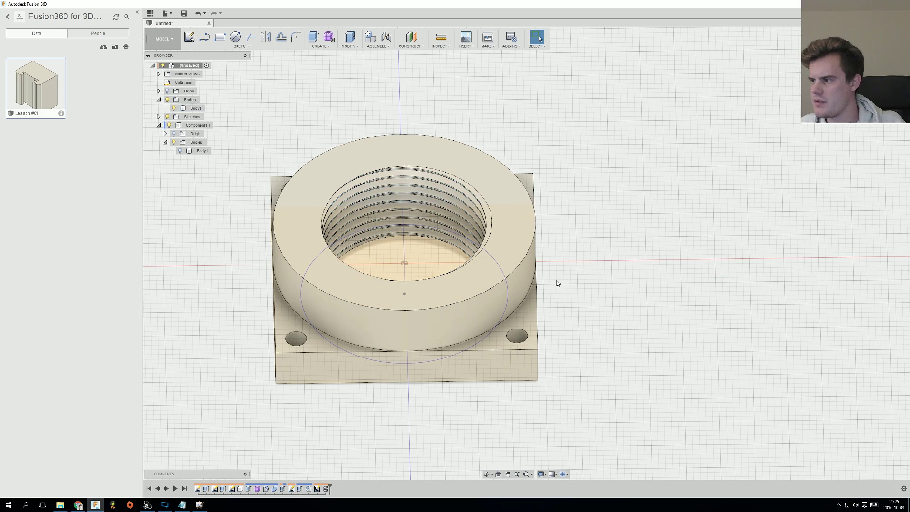
Step: Reopen the bore's thread feature to review its settings and close it without changing anything
shift+middle_drag(558, 283, 545, 288)
click(328, 493)
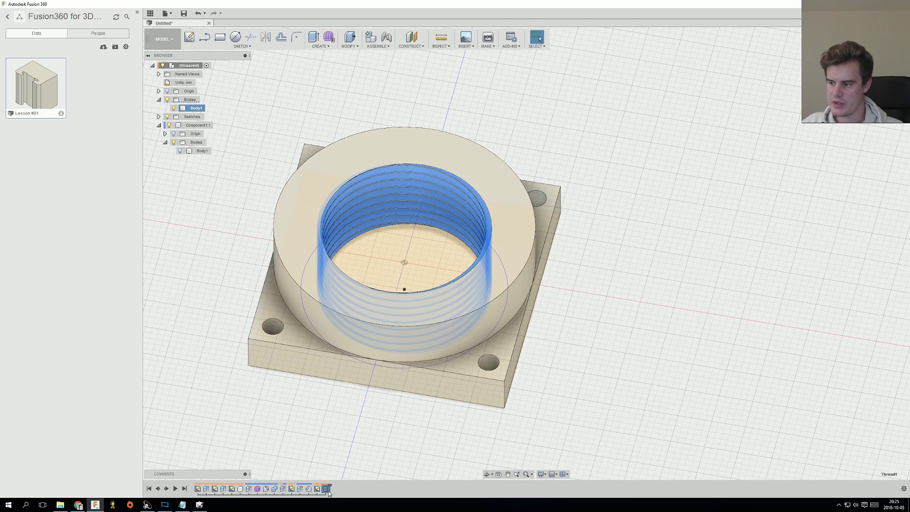
right_click(328, 493)
click(348, 444)
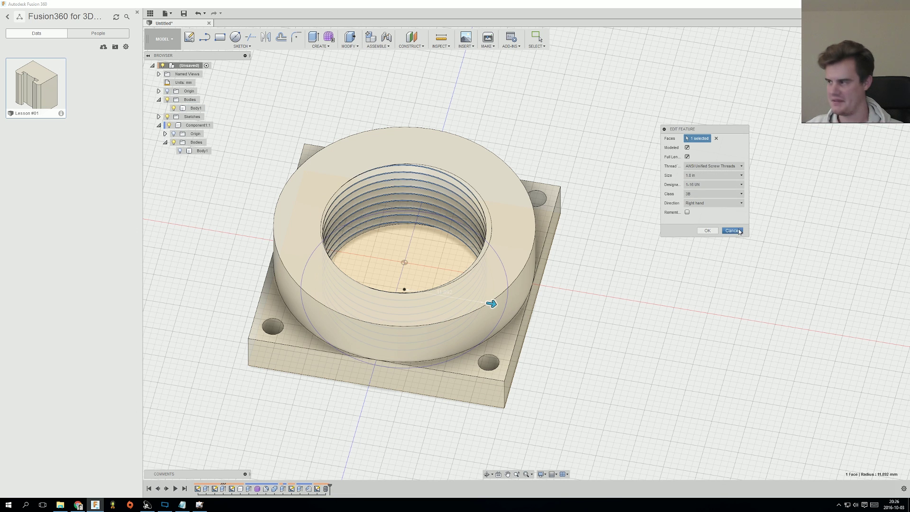
click(715, 232)
shift+middle_drag(610, 299, 485, 181)
scroll(485, 181, up, 3)
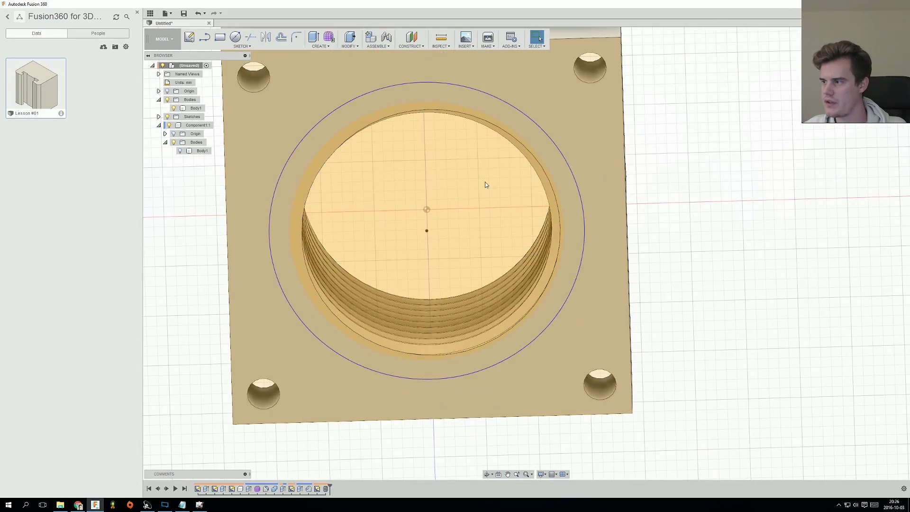
click(548, 167)
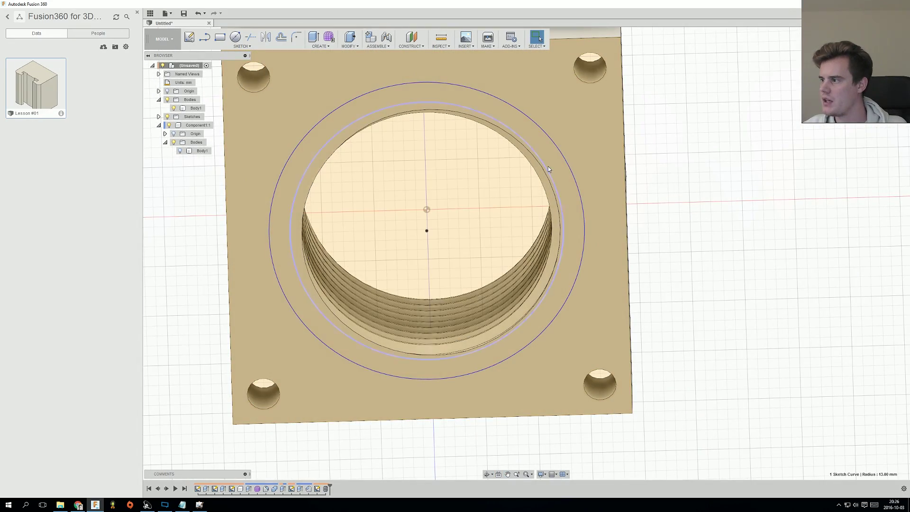
shift+click(525, 173)
right_click(525, 173)
click(505, 200)
shift+middle_drag(505, 201, 455, 245)
drag(428, 268, 429, 277)
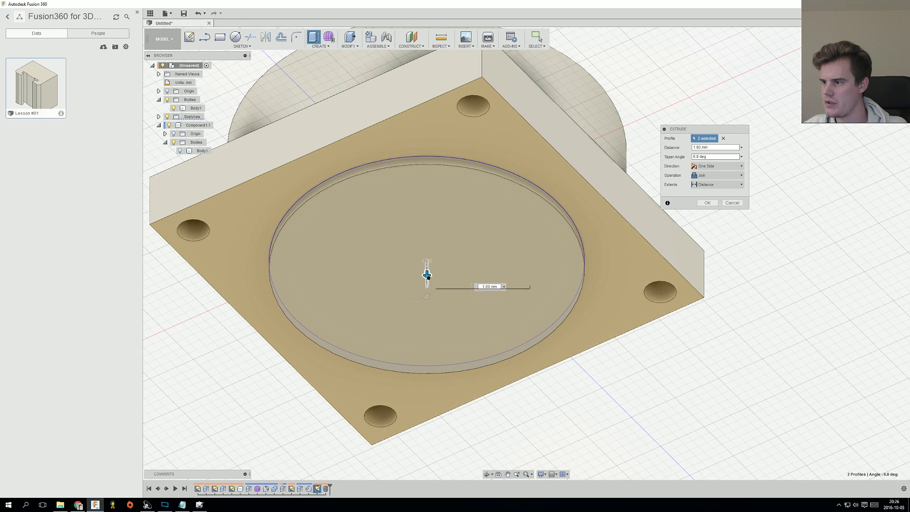
click(741, 206)
Step: Extrude the ring-shaped area between the sketched circle and the bore outward from the plate's underside as a joined raised lip
click(554, 212)
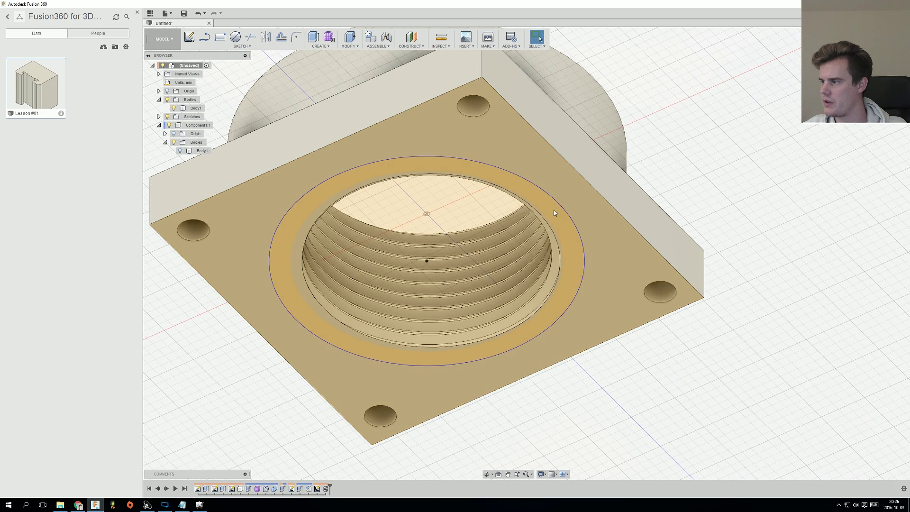
right_click(555, 212)
click(543, 245)
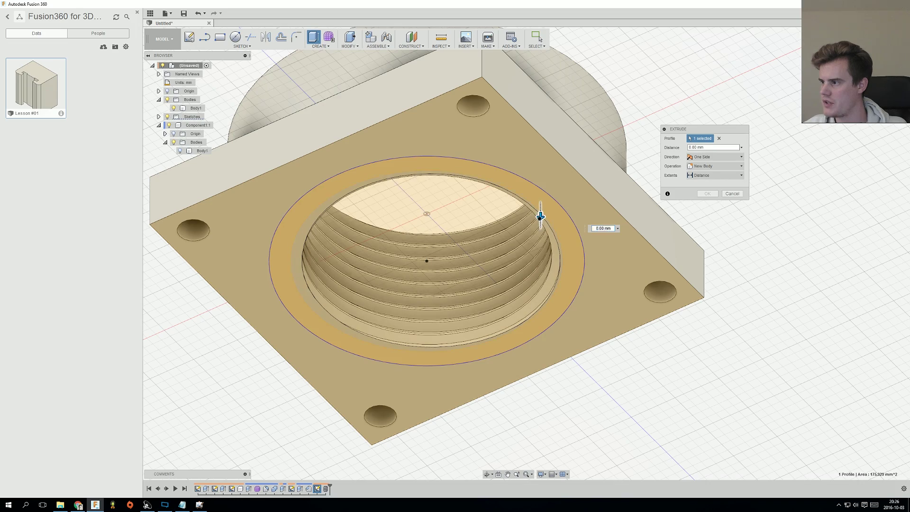
shift+middle_drag(540, 223, 545, 287)
click(702, 203)
Step: Chamfer the outer circular edge of the raised lip with an equal-distance chamfer
click(553, 276)
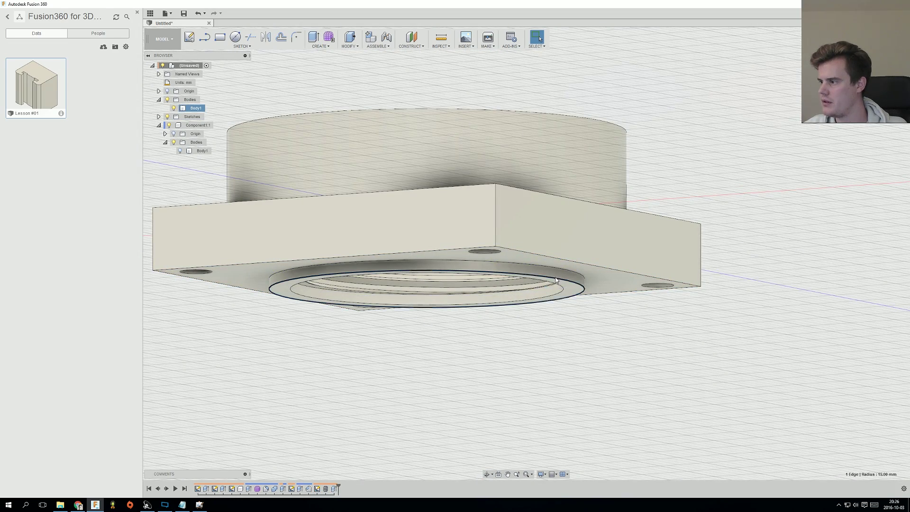
right_click(554, 276)
click(551, 321)
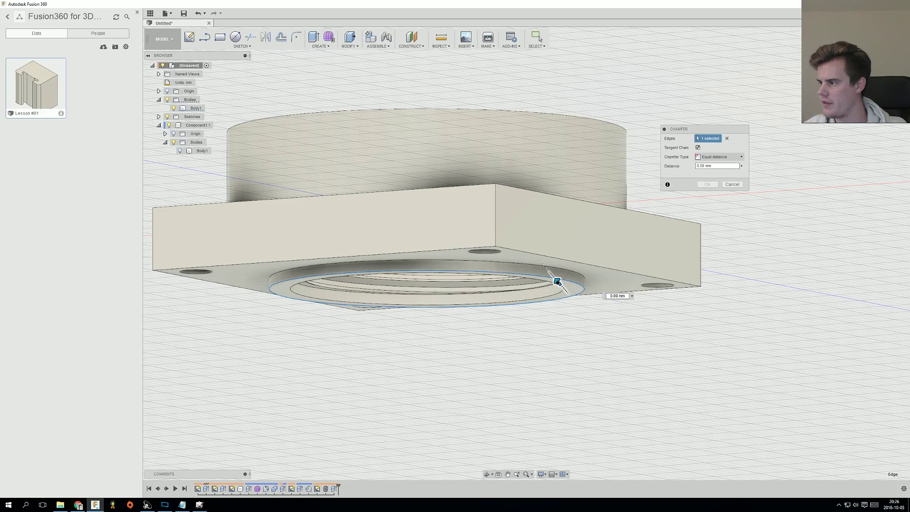
shift+middle_drag(576, 278, 607, 245)
click(713, 185)
Step: Turn the tube component's body back on beneath the ring base
scroll(693, 259, down, 5)
shift+middle_drag(676, 271, 657, 244)
click(181, 151)
shift+middle_drag(327, 180, 372, 253)
Step: Start a section analysis from the tube flange's side face and move the cutting plane into the assembly
click(422, 46)
click(441, 43)
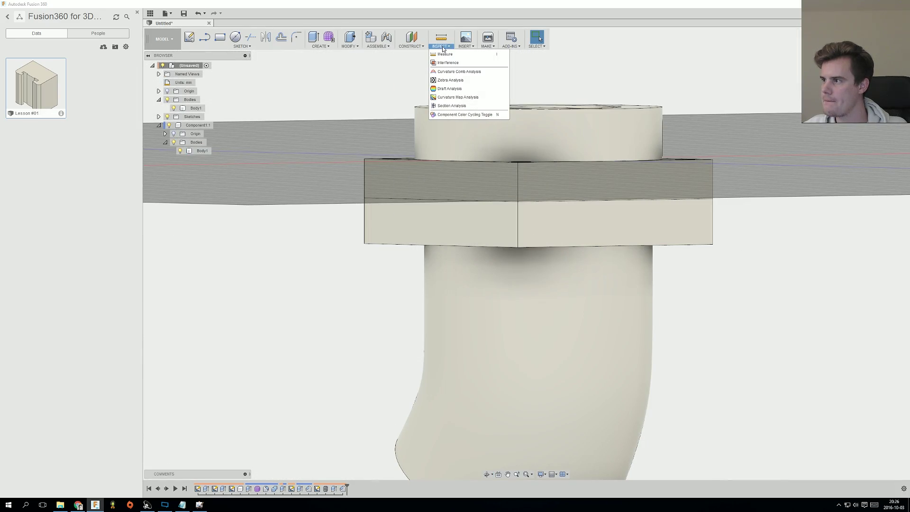
click(444, 109)
scroll(662, 215, down, 3)
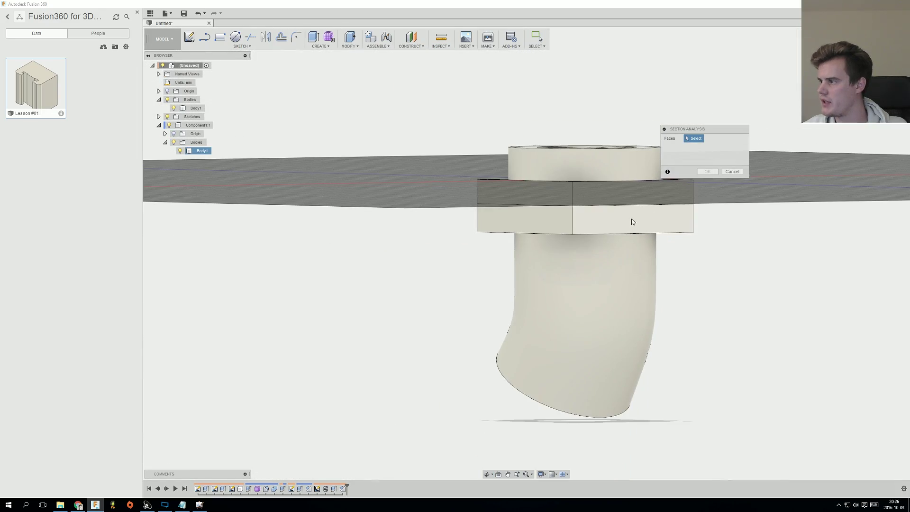
click(632, 219)
shift+middle_drag(634, 218, 659, 234)
drag(671, 246, 638, 237)
Step: Adjust the cutting plane near the bore centre, examine how the chamfered lip sits in the recess, and cancel the section analysis
shift+middle_drag(638, 237, 426, 222)
scroll(522, 215, up, 5)
shift+middle_drag(426, 222, 503, 244)
mouse_move(528, 254)
mouse_down()
mouse_move(469, 235)
mouse_move(530, 253)
mouse_up()
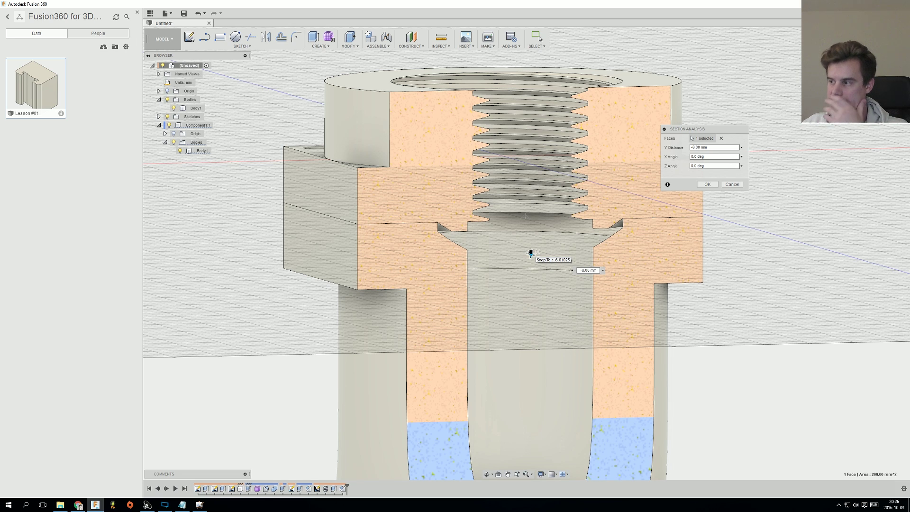
shift+middle_drag(413, 212, 371, 200)
shift+middle_drag(477, 237, 533, 266)
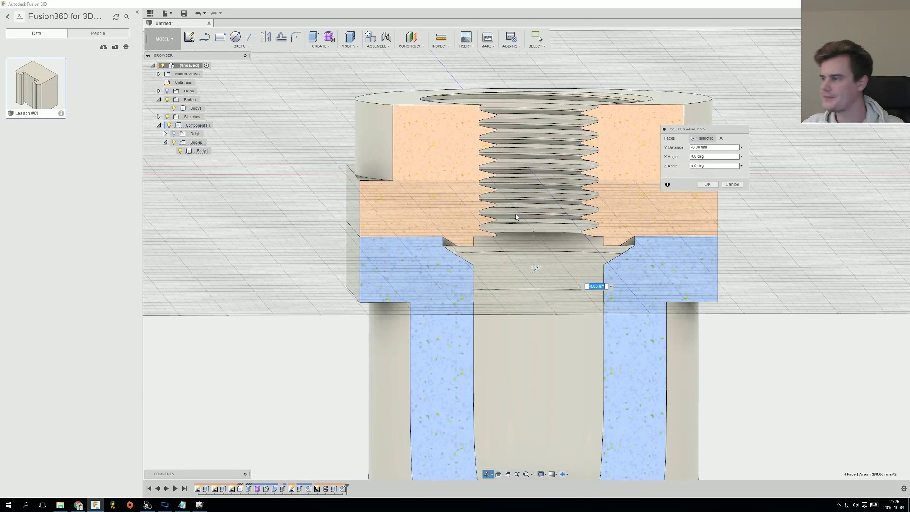
shift+middle_drag(522, 218, 482, 210)
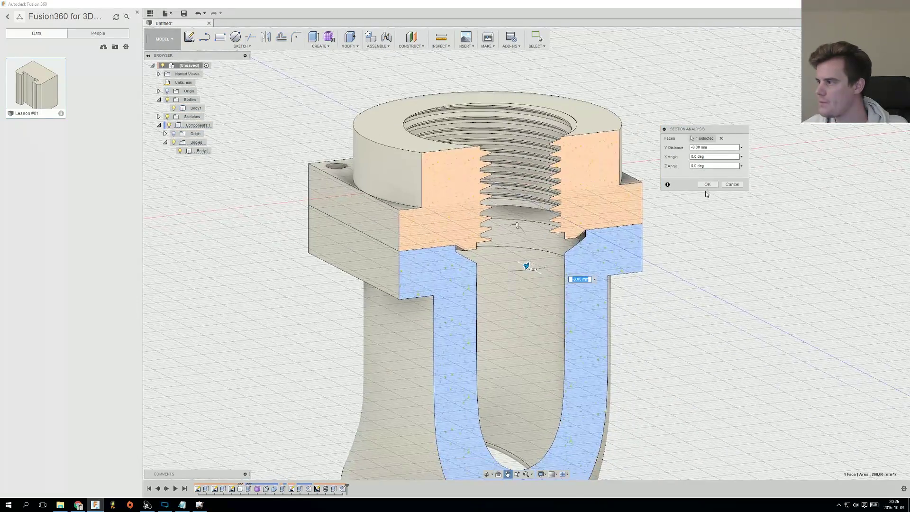
click(729, 185)
Step: Activate Component1 containing the tube
scroll(711, 259, down, 3)
middle_drag(696, 261, 641, 224)
click(197, 152)
middle_drag(358, 226, 595, 247)
click(588, 231)
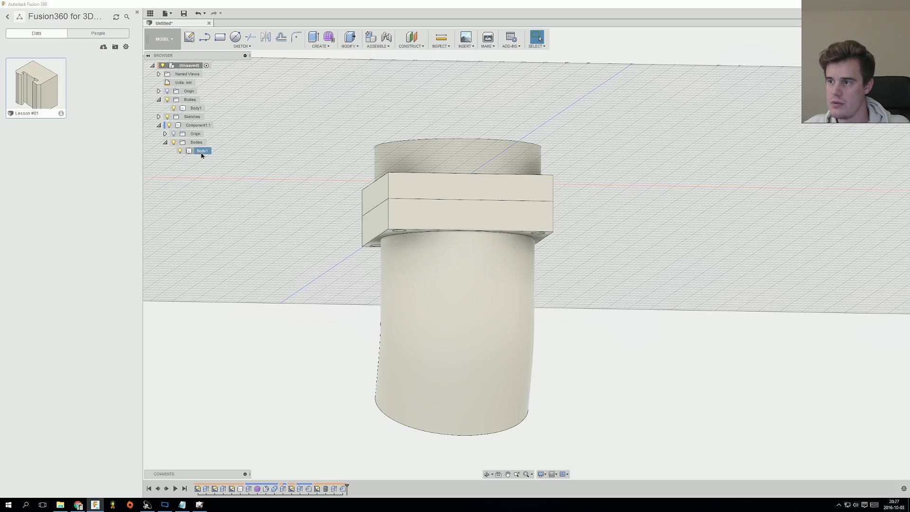
click(221, 125)
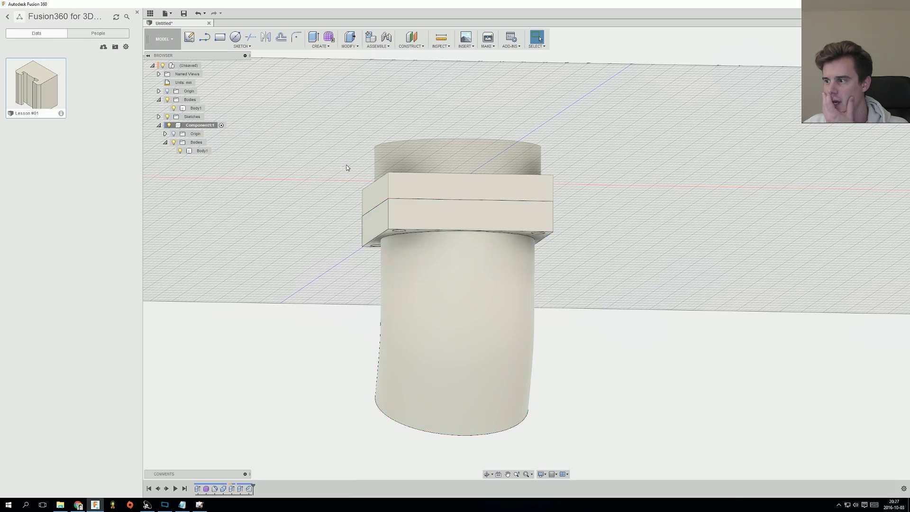
Step: Examine the tube component's features, review the flange extrusion's settings and the sketch list, and close the extrusion without changes
shift+middle_drag(346, 167, 433, 215)
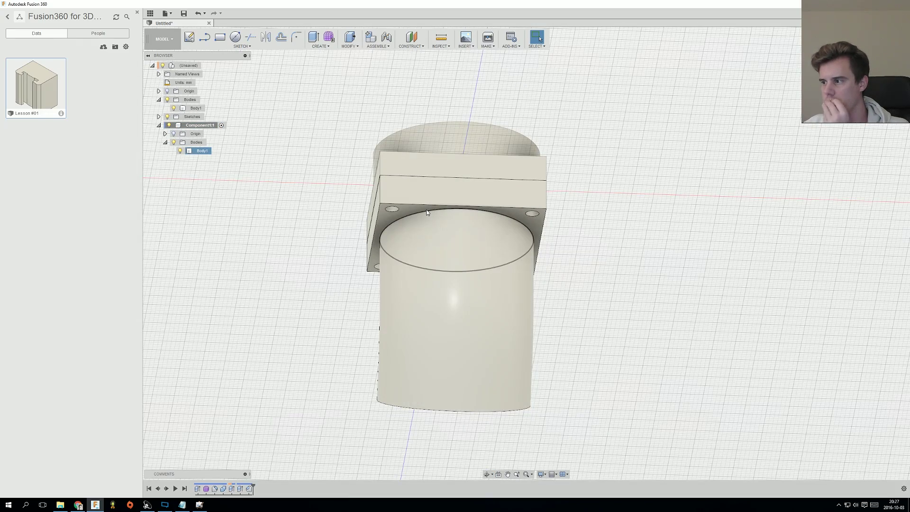
scroll(384, 212, up, 3)
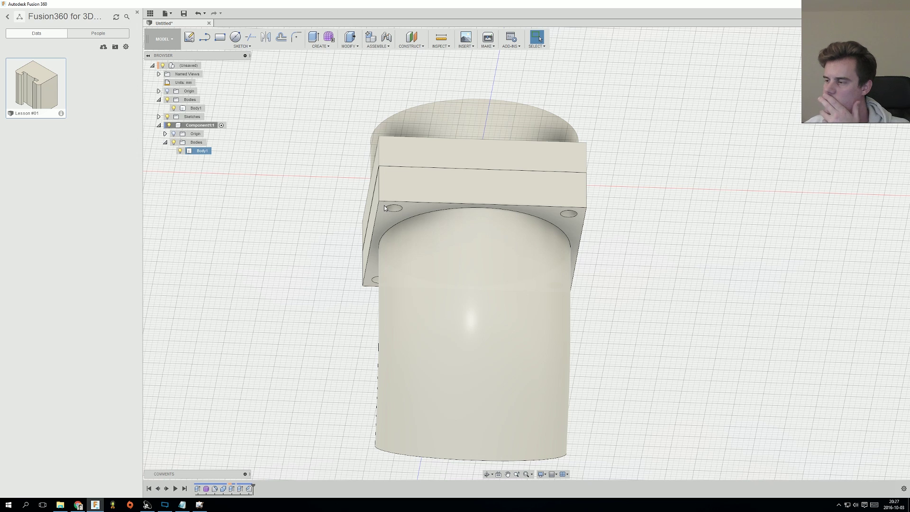
shift+middle_drag(294, 290, 294, 266)
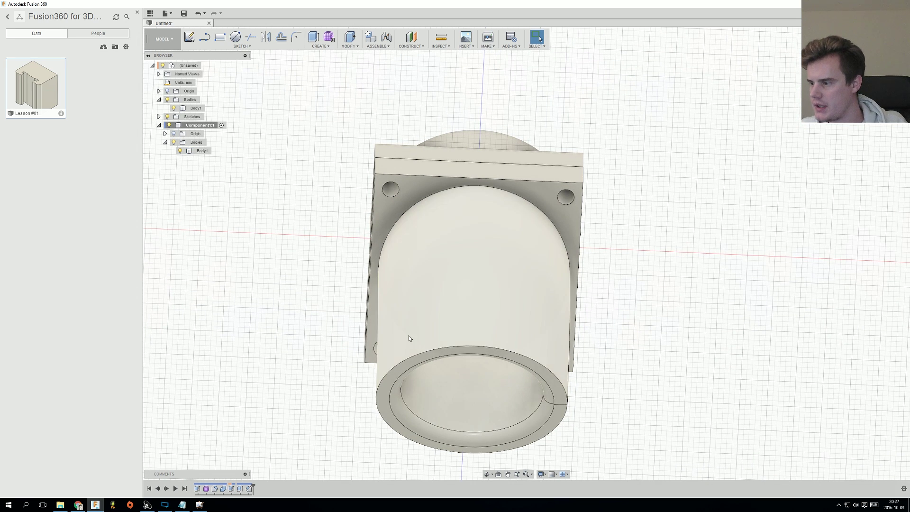
click(221, 492)
shift+middle_drag(269, 373, 248, 484)
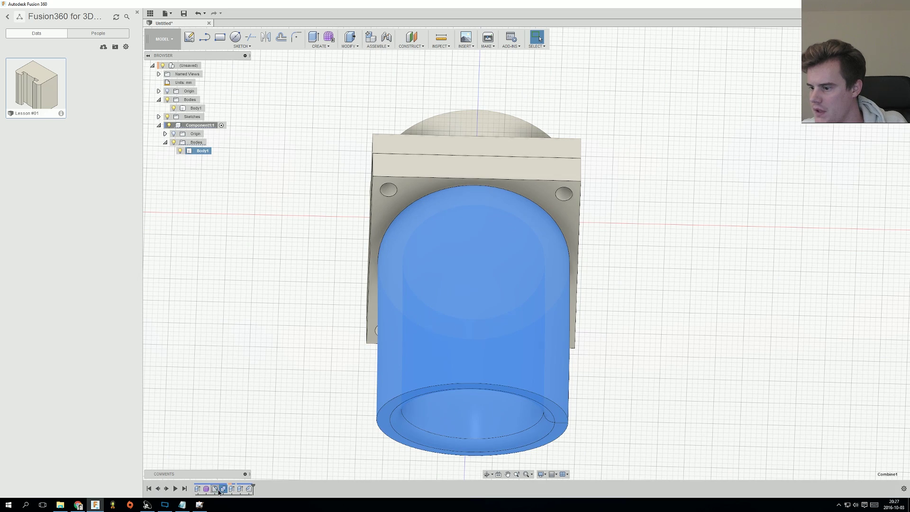
click(197, 489)
shift+middle_drag(264, 340, 270, 334)
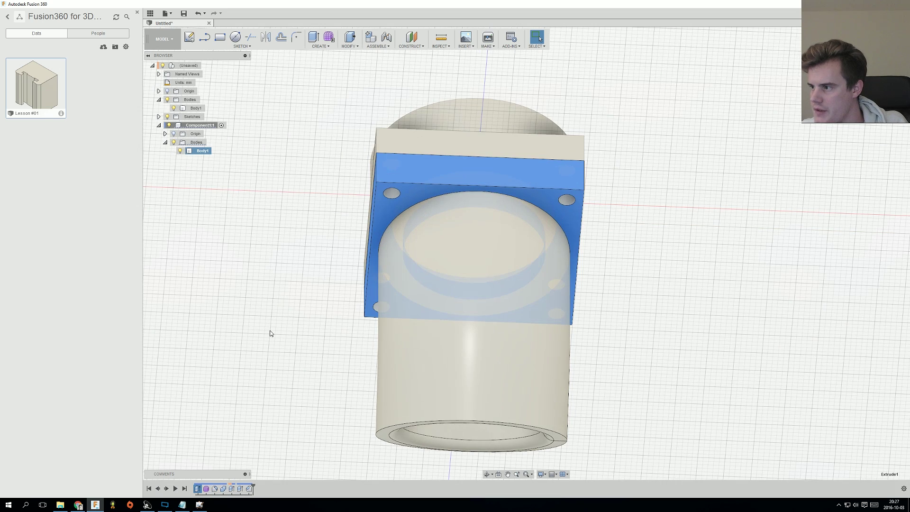
right_click(200, 492)
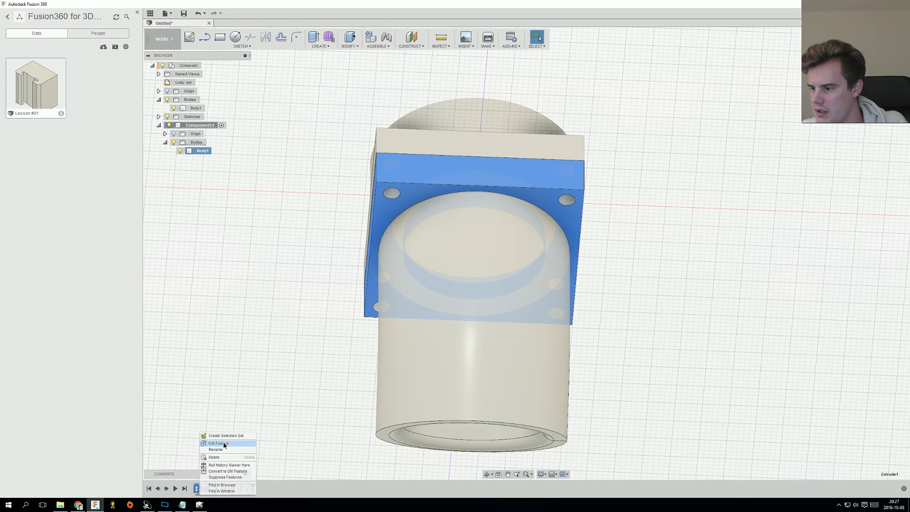
click(209, 440)
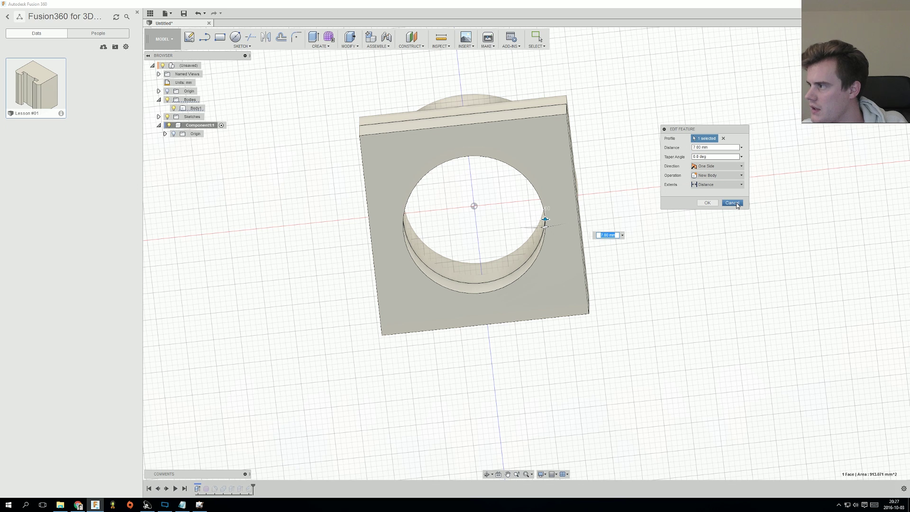
click(159, 117)
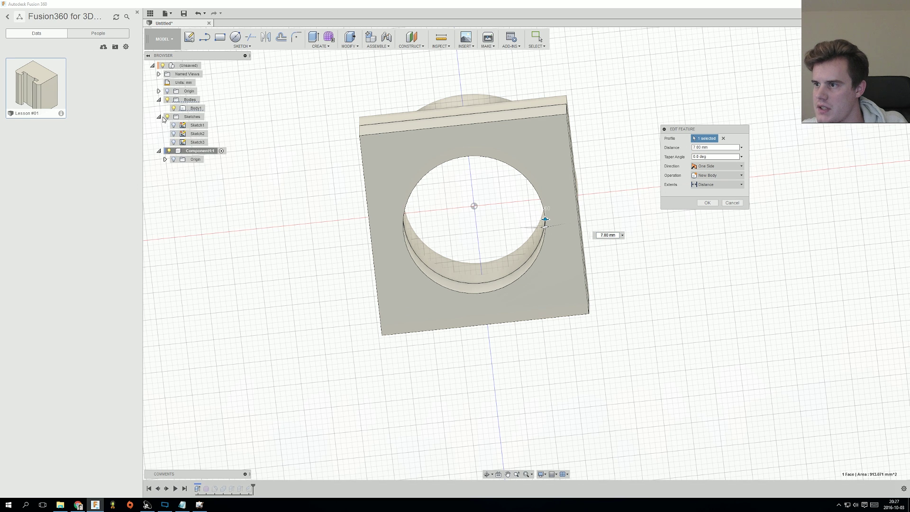
key(Escape)
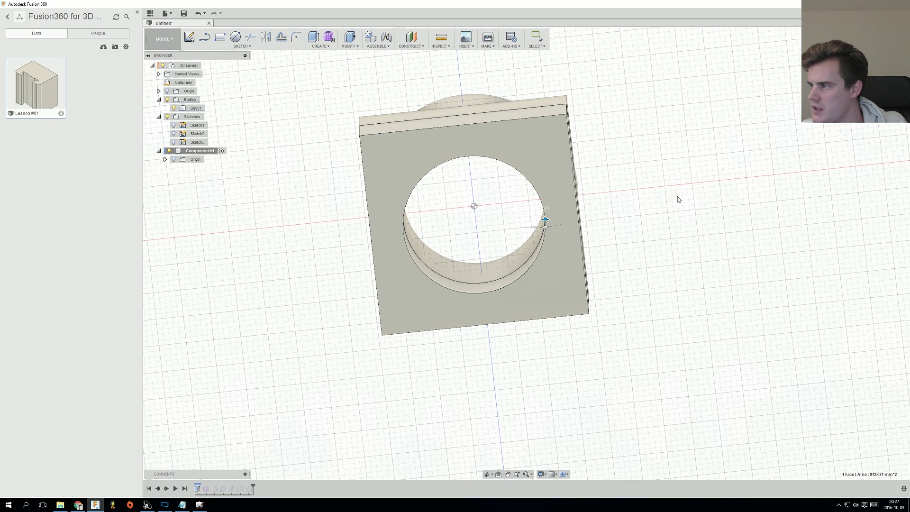
Step: Check the existing sketches, show Sketch4 and open it for editing
click(198, 133)
shift+middle_drag(230, 146, 286, 179)
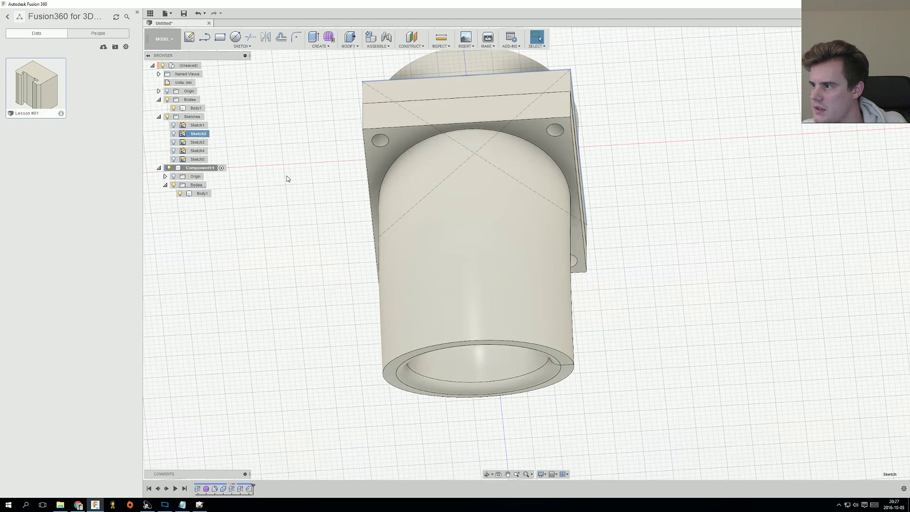
click(194, 143)
click(198, 151)
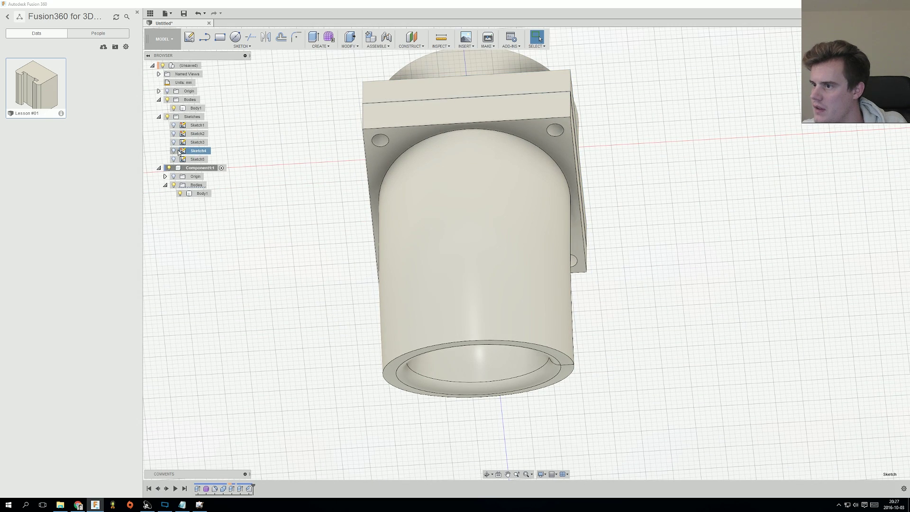
right_click(197, 151)
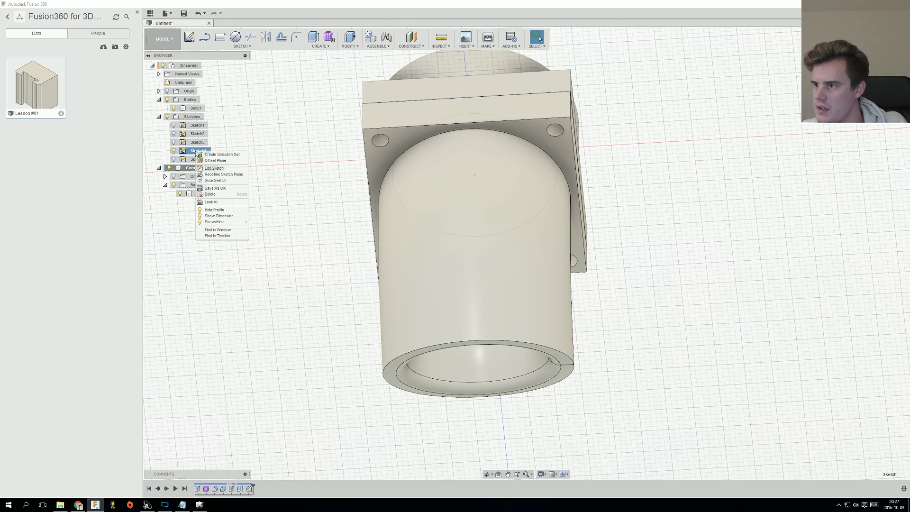
click(214, 168)
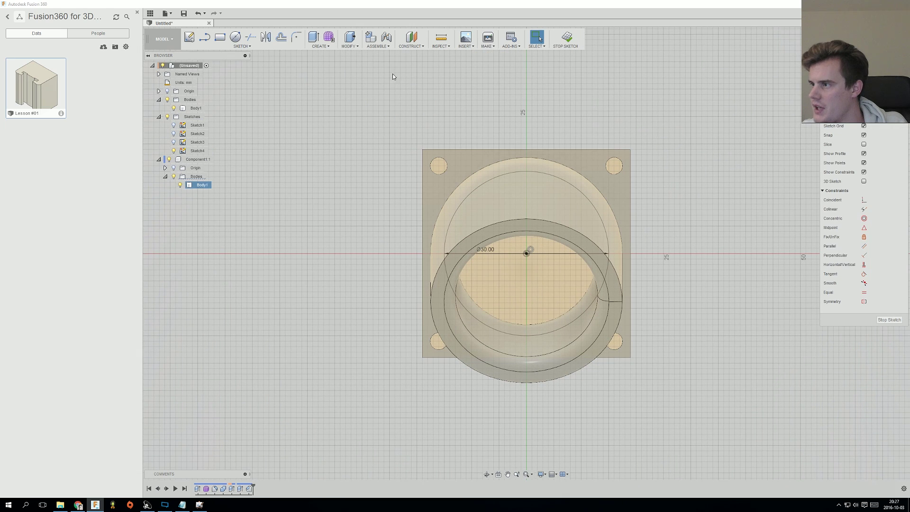
Step: Sketch a circle centred on the origin that passes through the corner of the square plate
key(c)
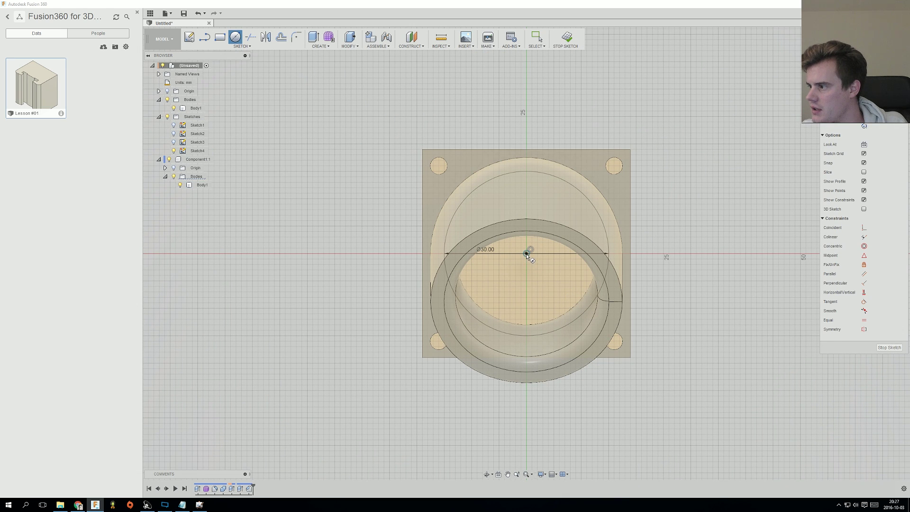
click(527, 255)
click(425, 150)
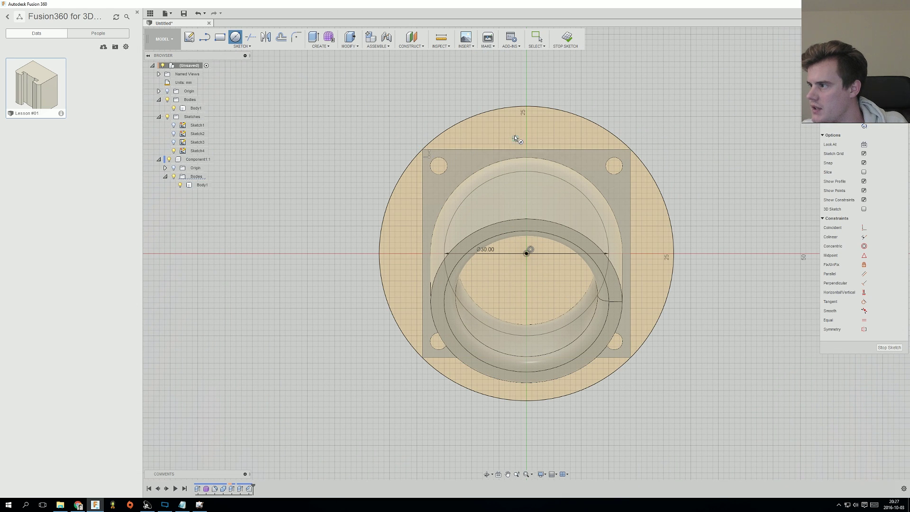
key(Escape)
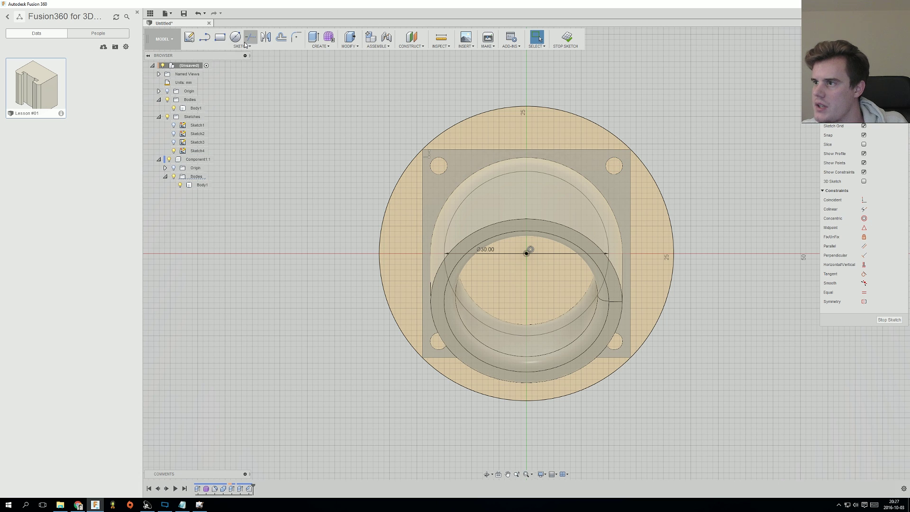
Step: Draw a line from the centre of one corner screw hole to the origin
click(215, 42)
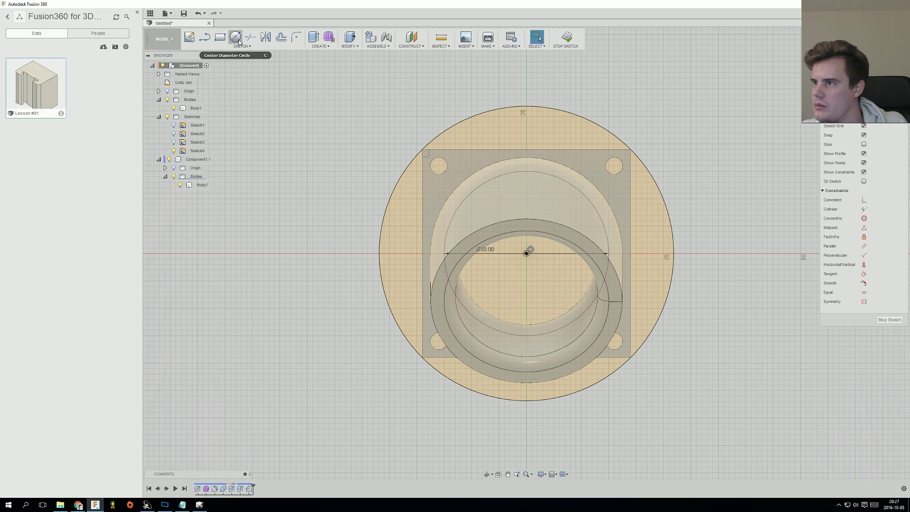
click(206, 38)
click(439, 167)
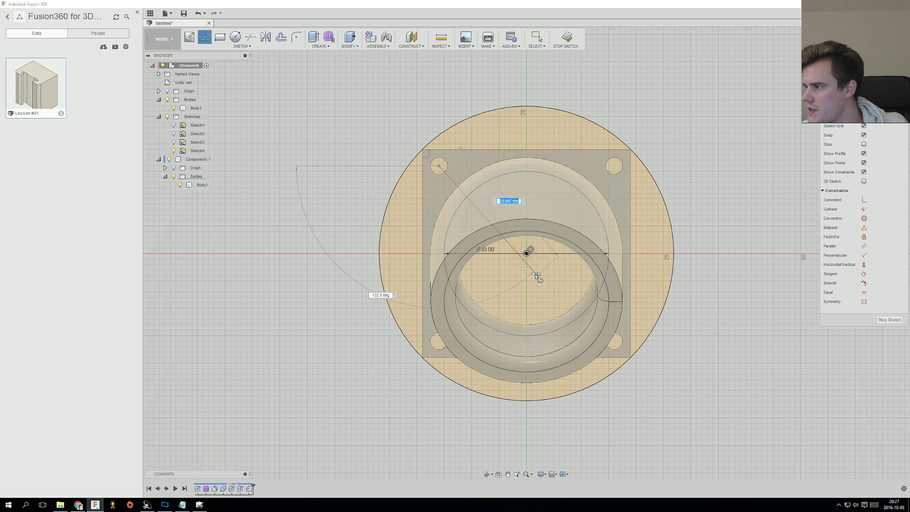
click(526, 254)
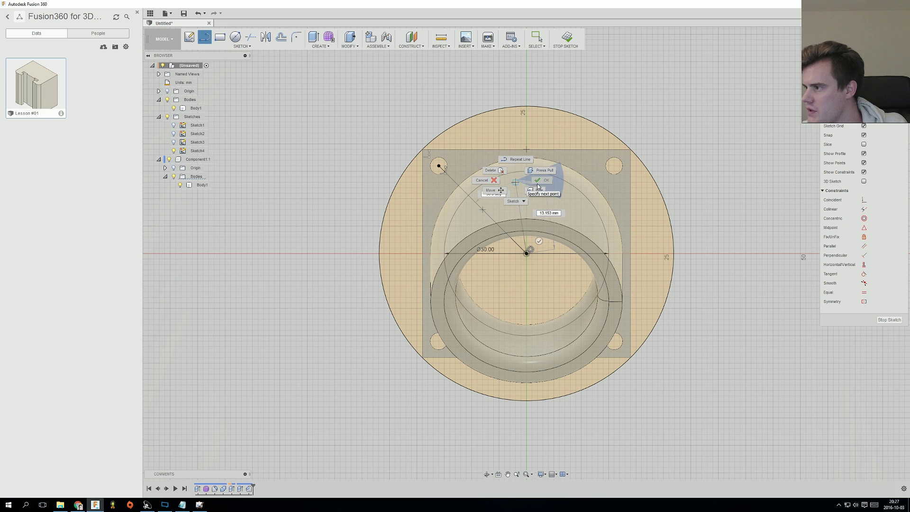
key(Escape)
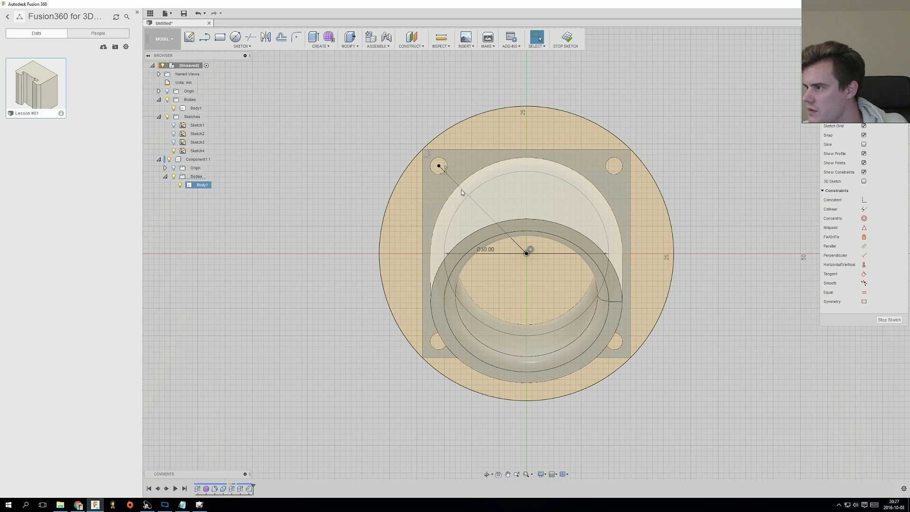
Step: Circular-pattern the four corner screw holes and the marked centre point about the origin with a quantity of 5, and finish the sketch
click(439, 166)
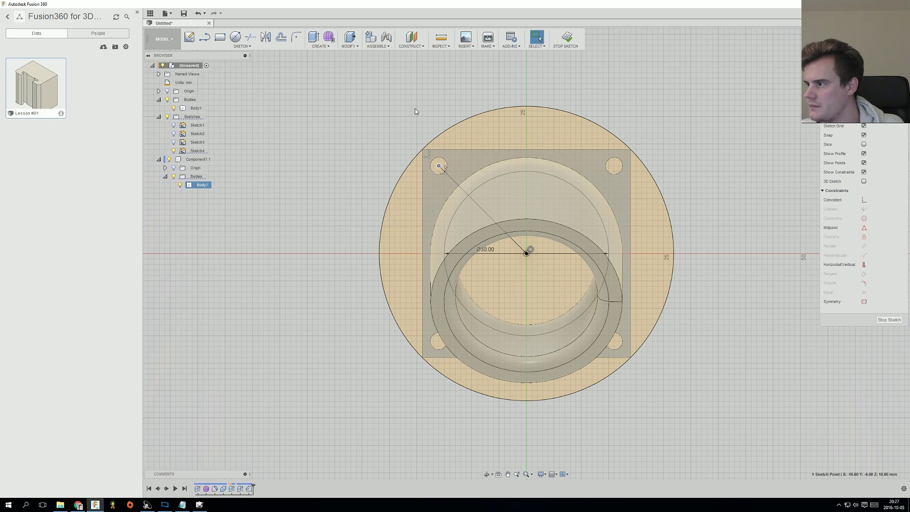
click(242, 46)
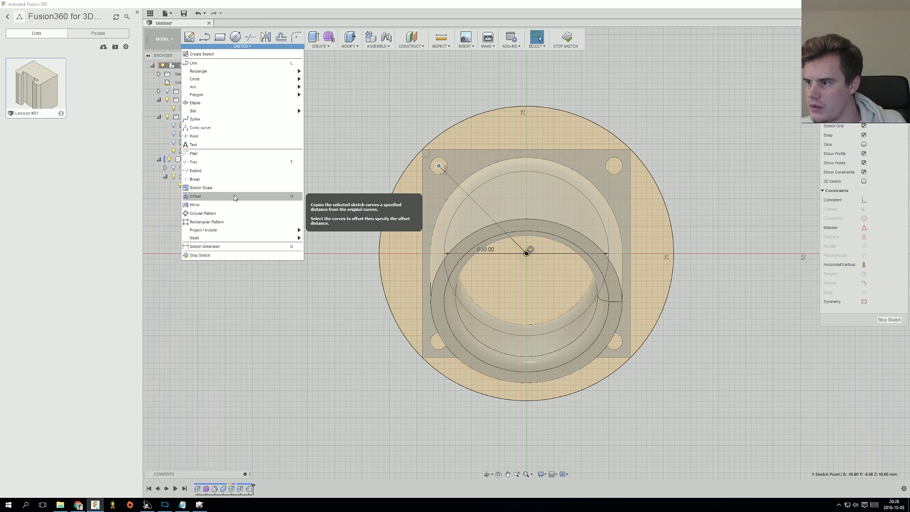
click(236, 214)
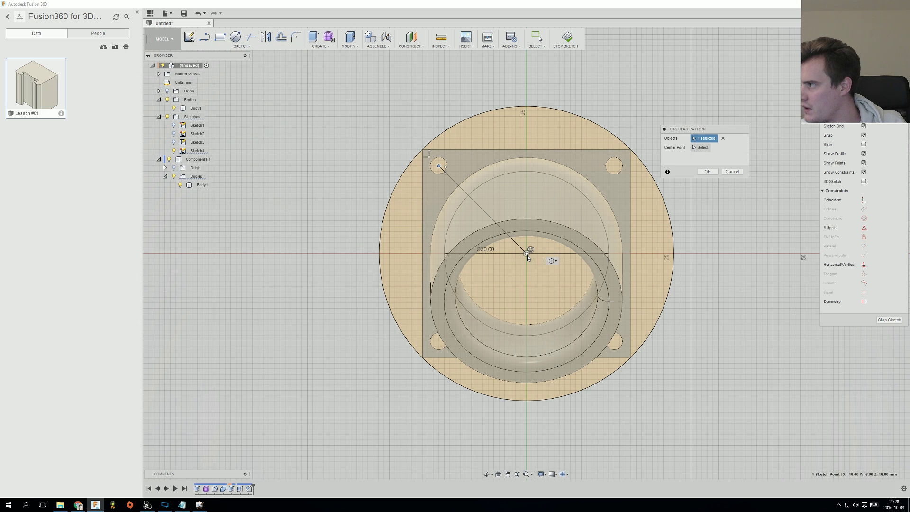
click(447, 162)
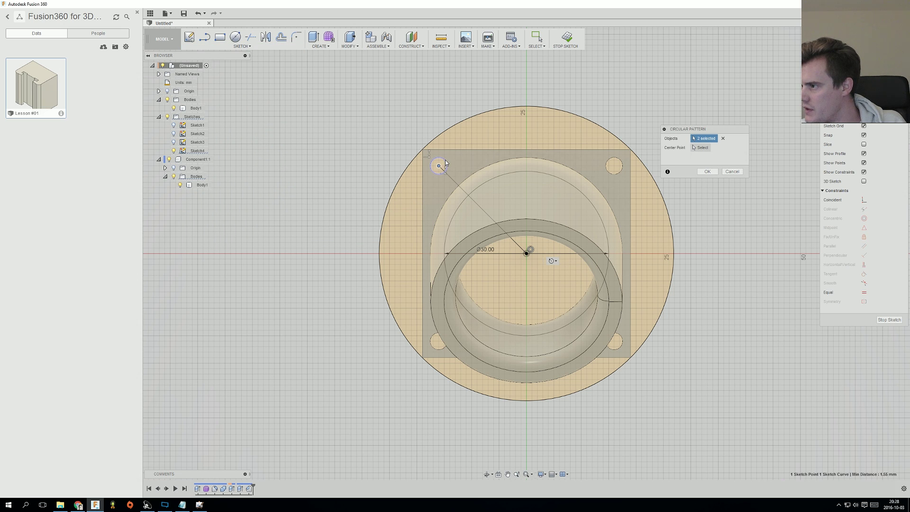
click(623, 165)
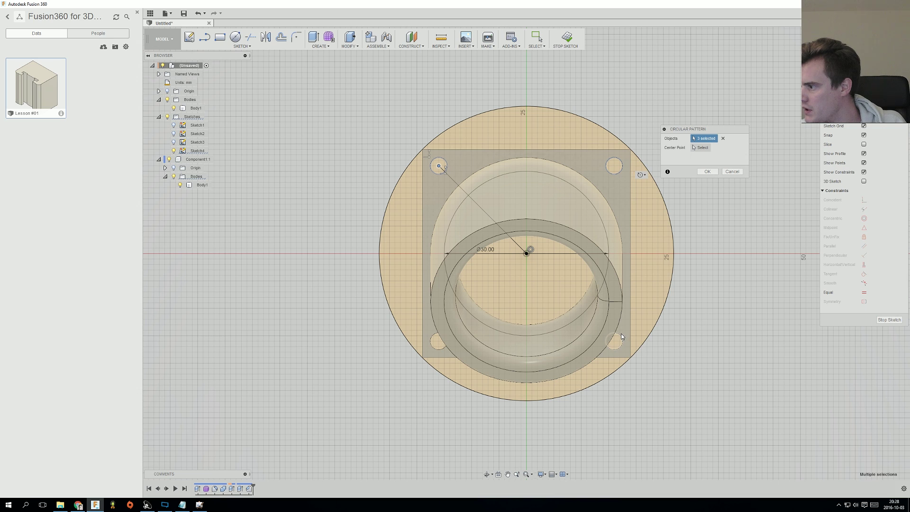
click(432, 342)
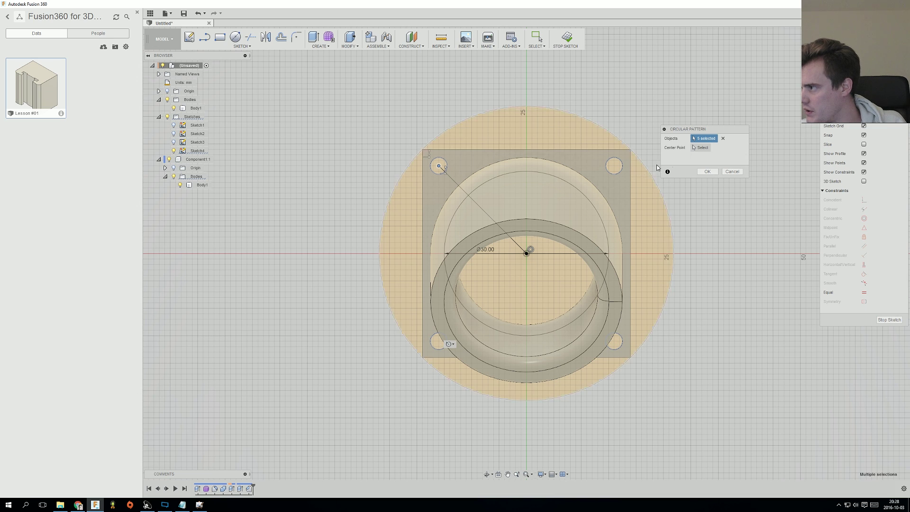
click(702, 148)
click(528, 254)
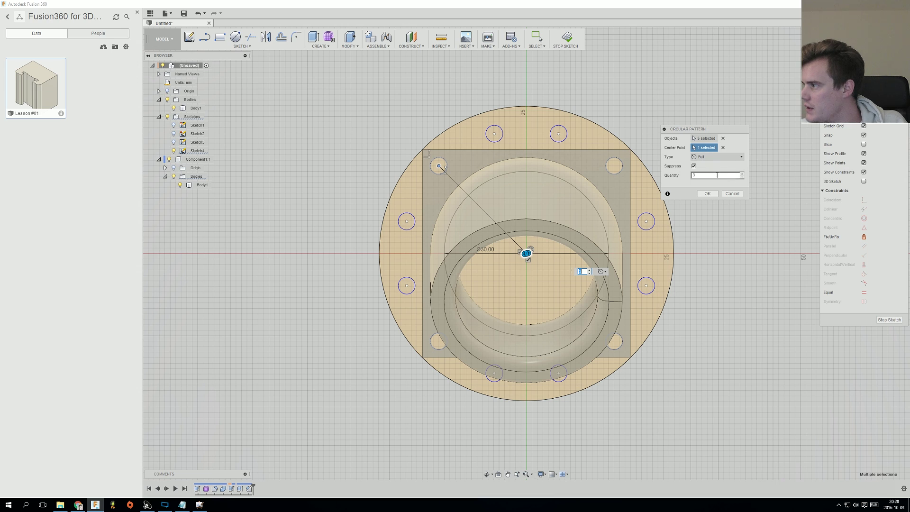
click(742, 175)
click(743, 174)
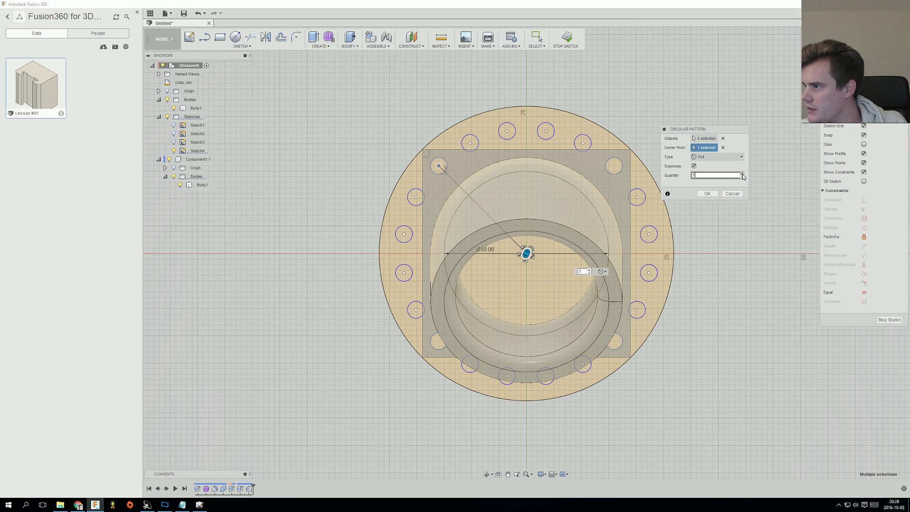
click(707, 194)
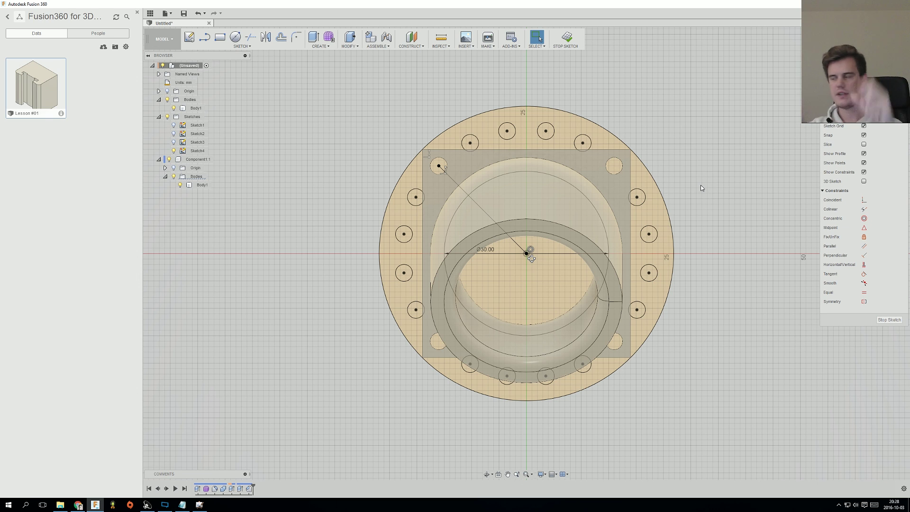
click(895, 323)
Step: Review the settings of the tube component's first extrusion and close it without changes
middle_drag(661, 163, 681, 184)
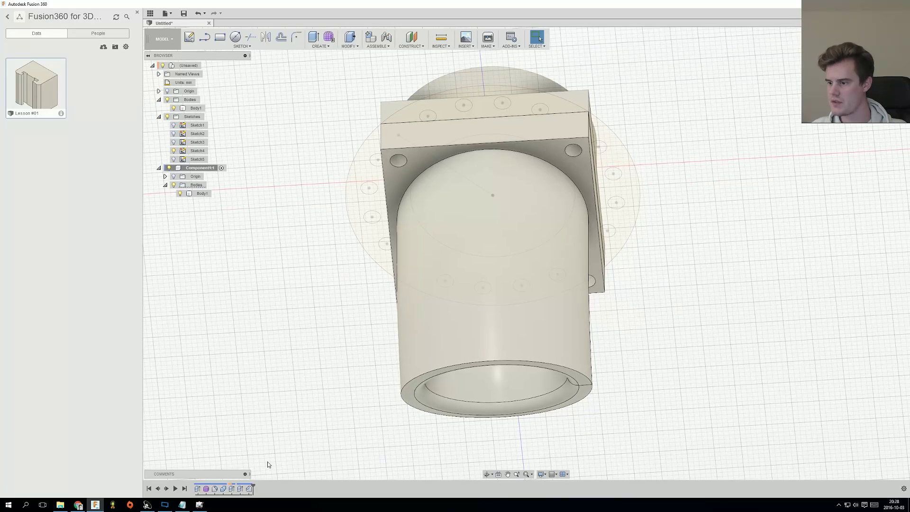
click(199, 489)
right_click(199, 489)
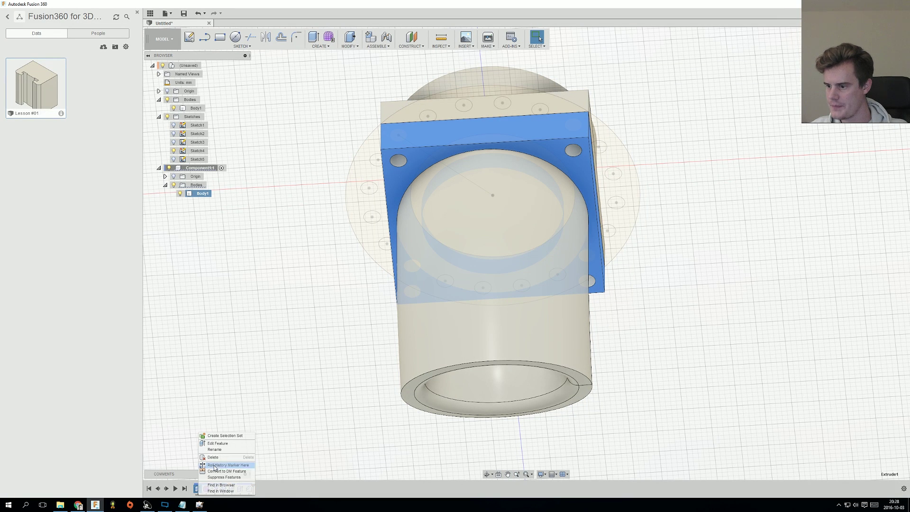
click(216, 446)
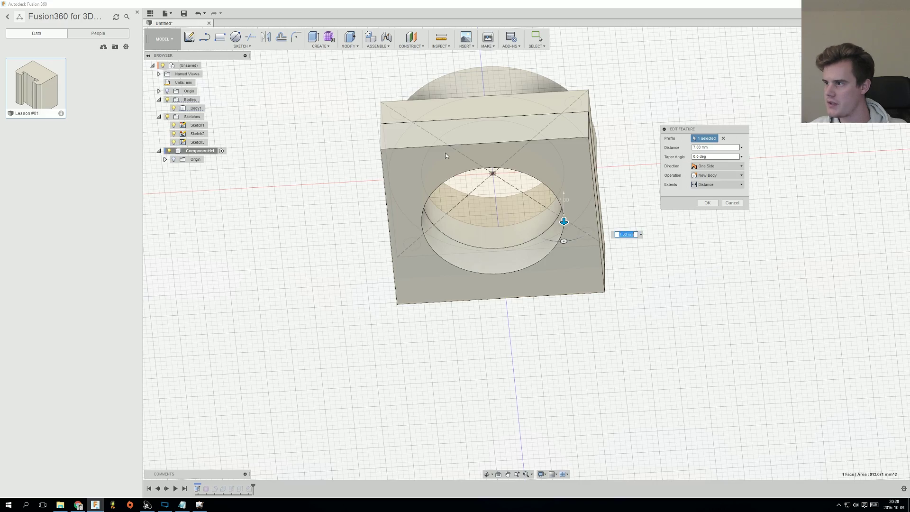
shift+middle_drag(445, 156, 429, 163)
mouse_move(303, 147)
shift+middle_down()
mouse_move(315, 246)
mouse_move(313, 152)
shift+middle_up()
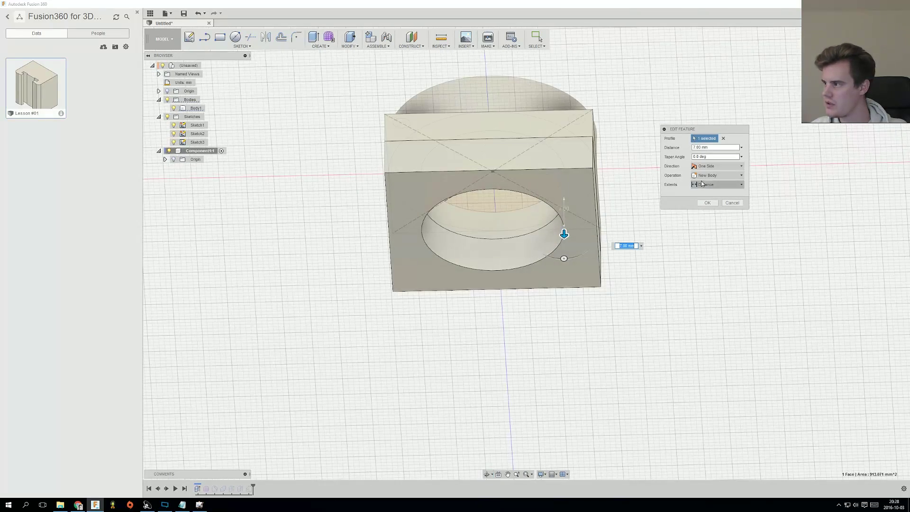
click(732, 203)
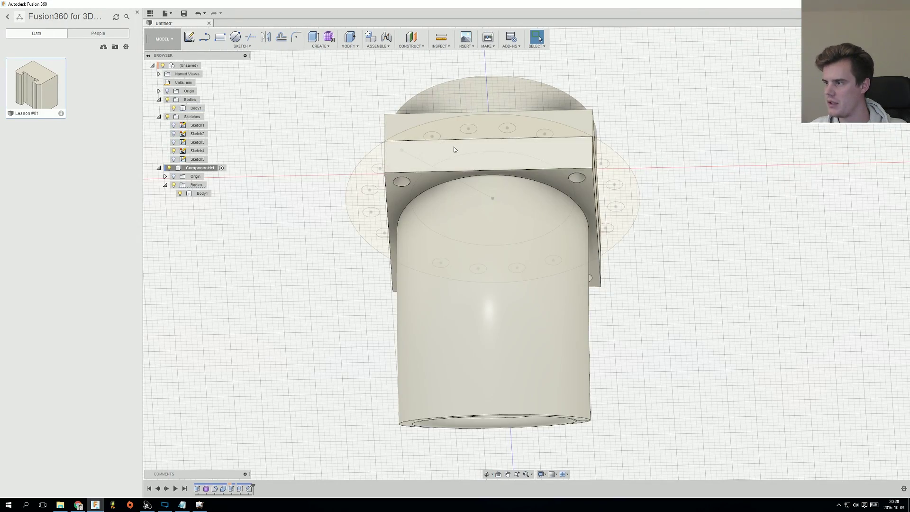
shift+middle_drag(454, 146, 457, 151)
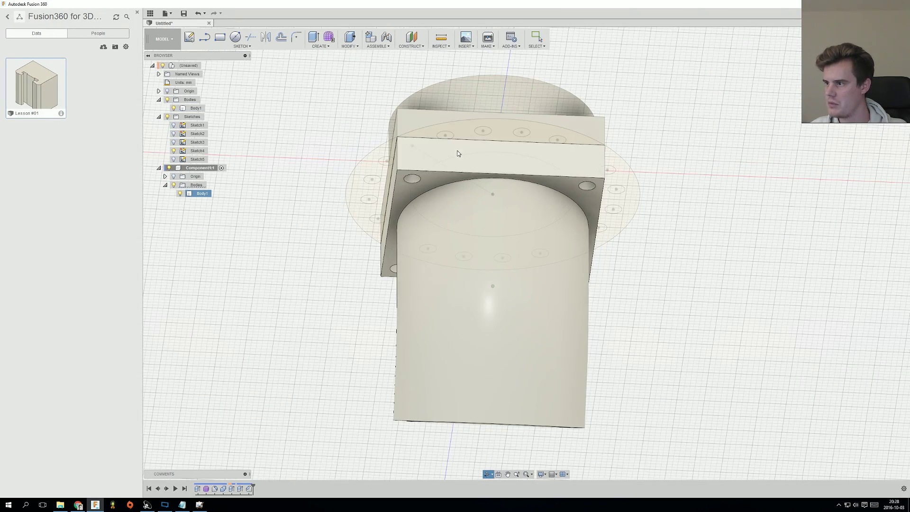
click(432, 180)
click(685, 207)
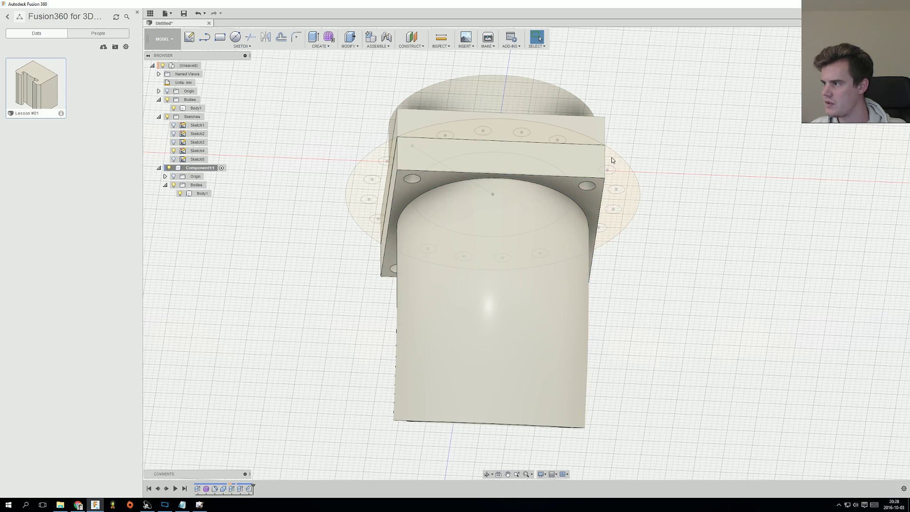
click(620, 169)
shift+middle_drag(620, 169, 609, 202)
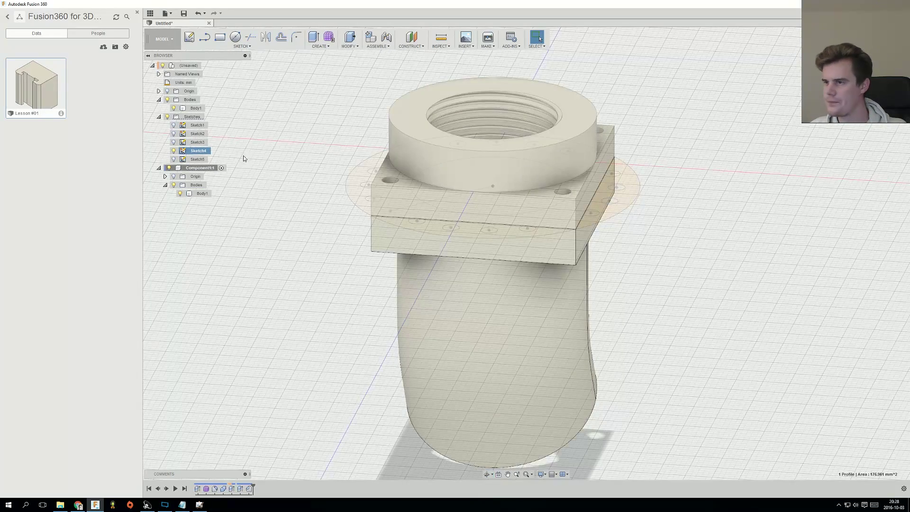
Step: Hide the tube component's body to expose the underside of the threaded ring's square plate
click(170, 169)
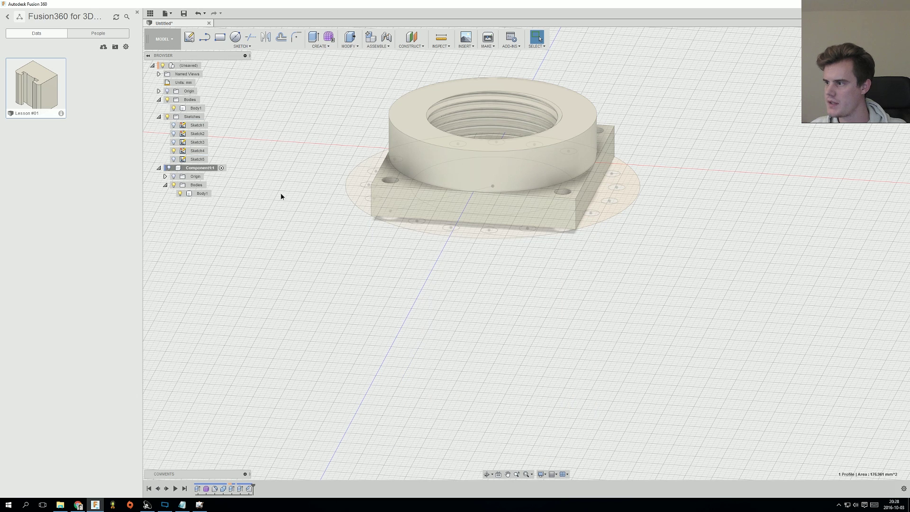
click(170, 168)
click(181, 193)
shift+middle_drag(270, 223, 378, 151)
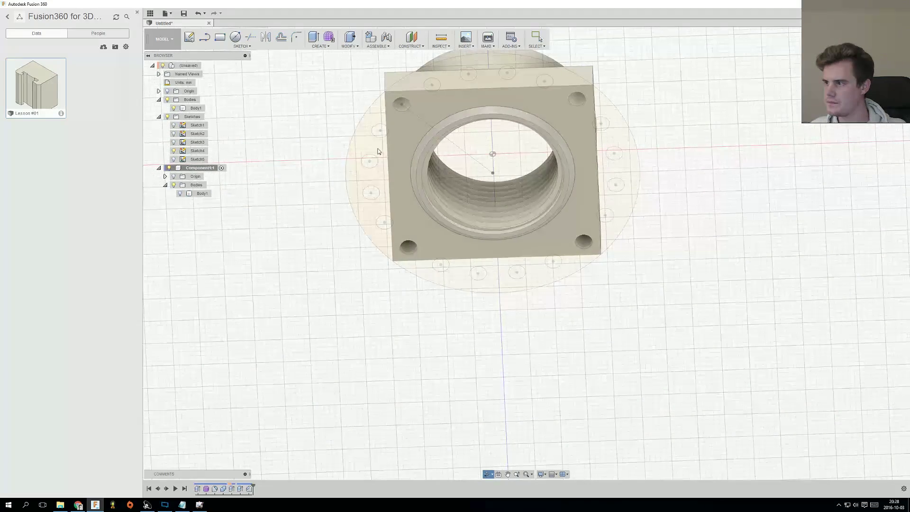
Step: Check Sketch4's curves against the plate and activate the top-level component
click(191, 150)
middle_drag(289, 154, 272, 175)
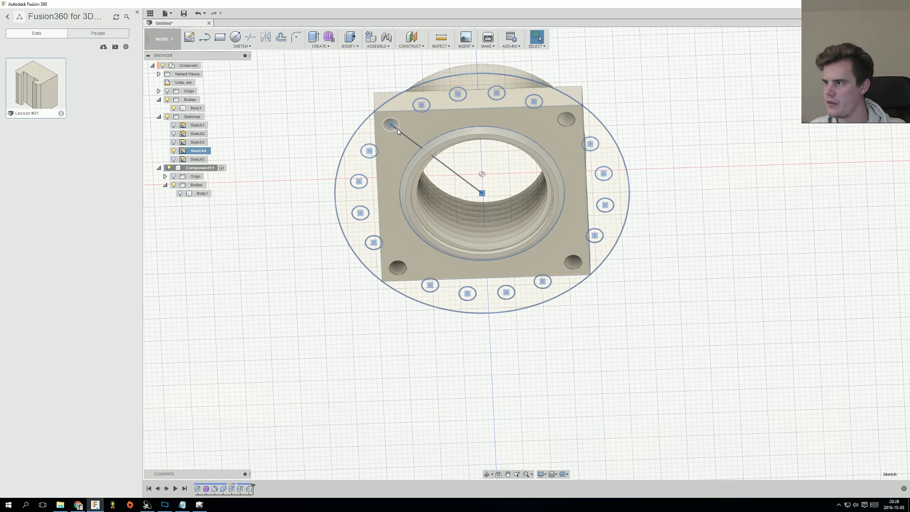
key(Escape)
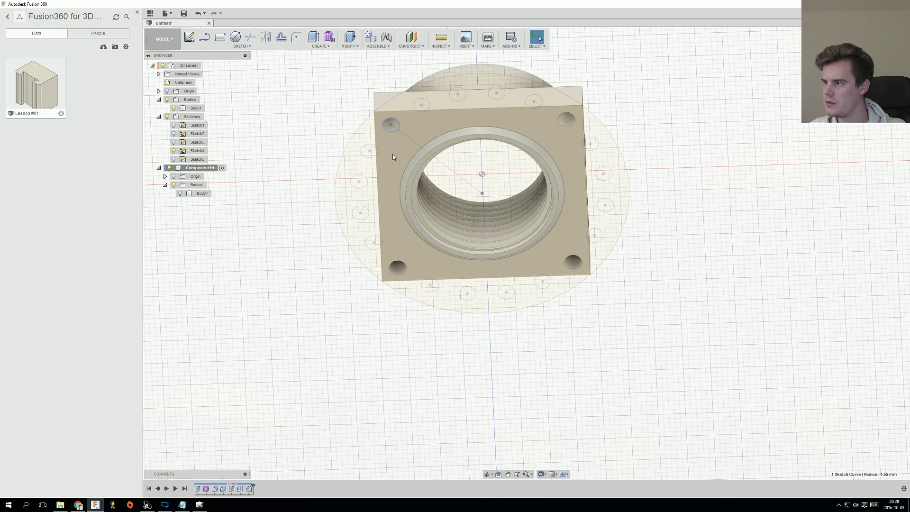
click(197, 151)
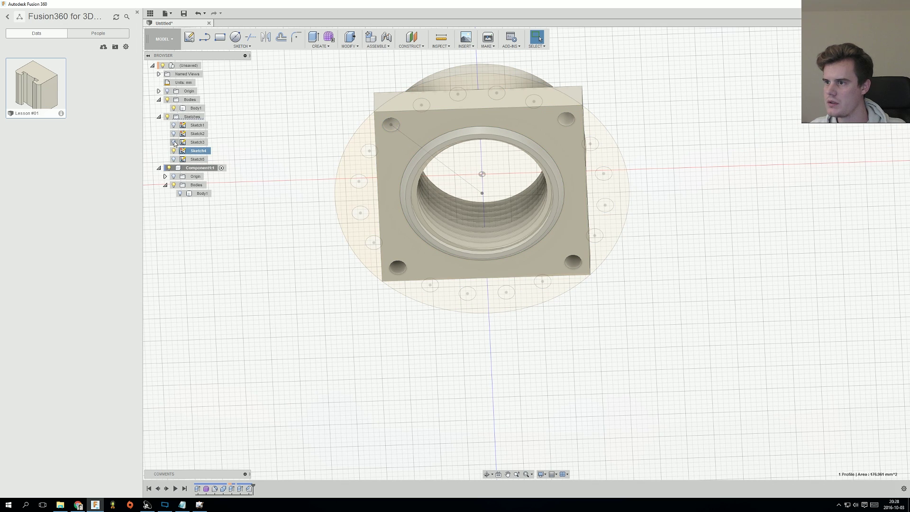
click(195, 68)
click(206, 66)
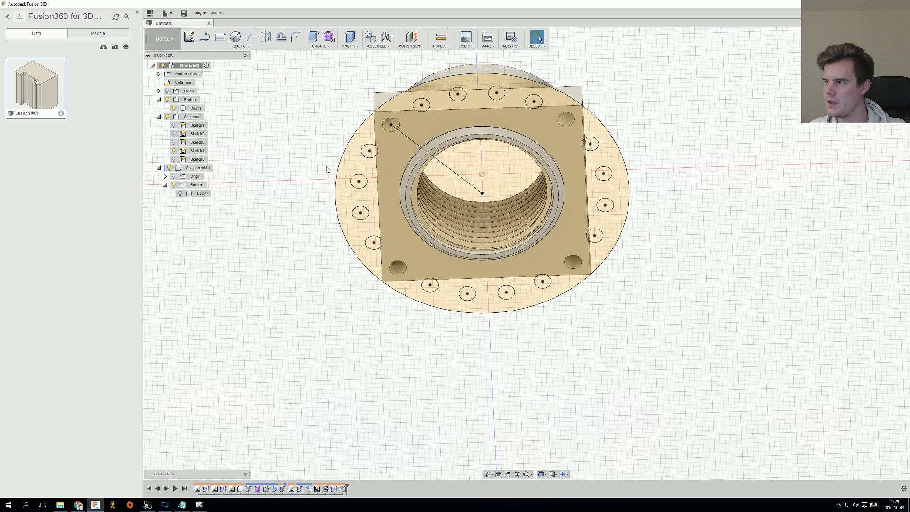
Step: Hide the threaded ring body and select Sketch4's flange profiles between the bore and outer circle for an extrusion, leaving out the screw holes
click(395, 134)
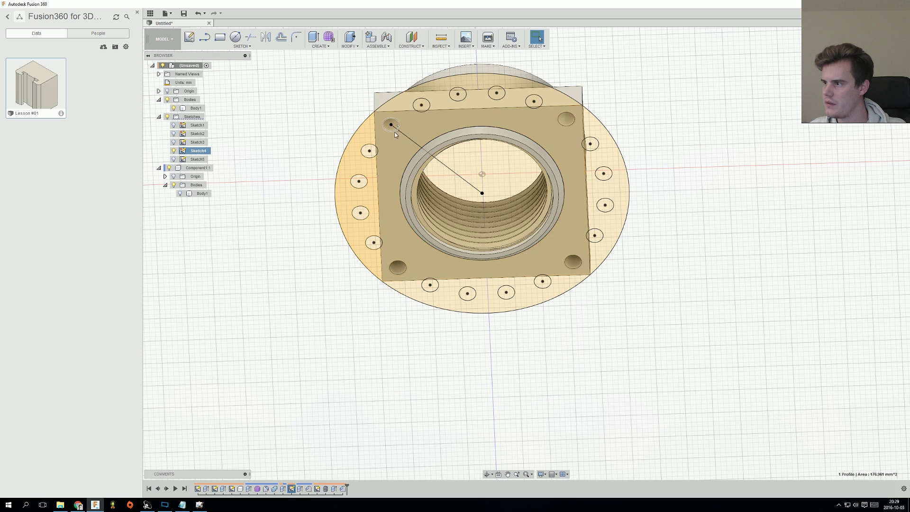
click(174, 108)
click(416, 124)
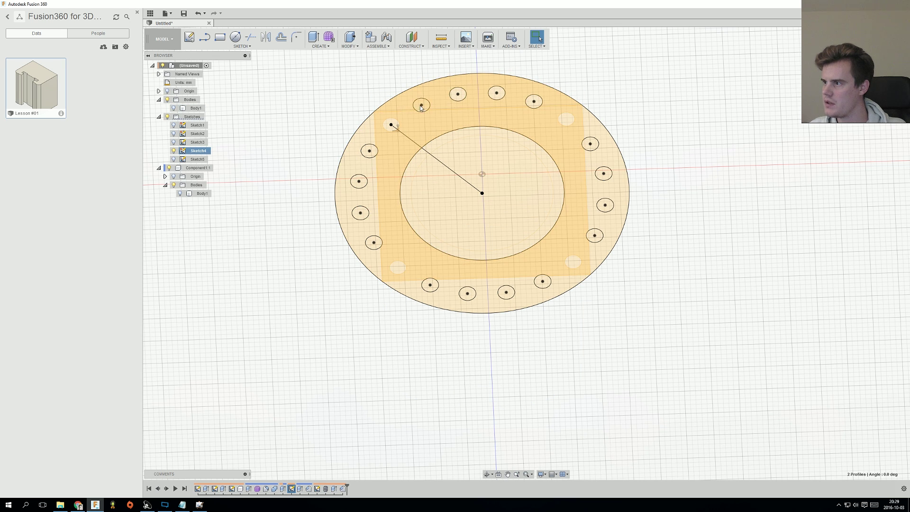
click(364, 130)
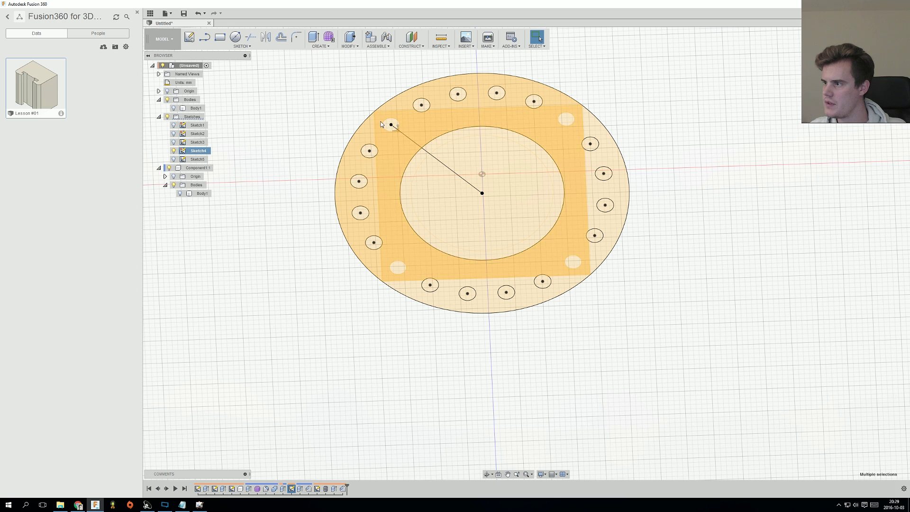
click(606, 162)
click(553, 289)
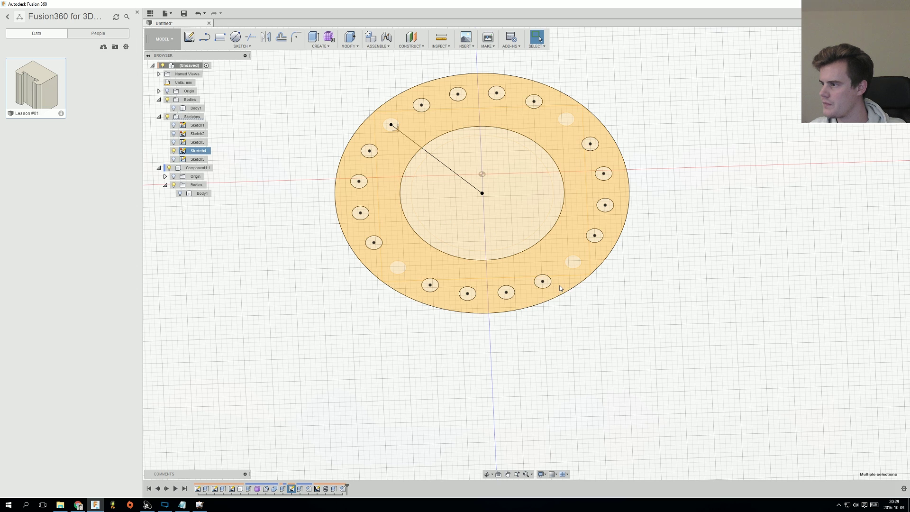
right_click(561, 289)
click(562, 303)
click(483, 191)
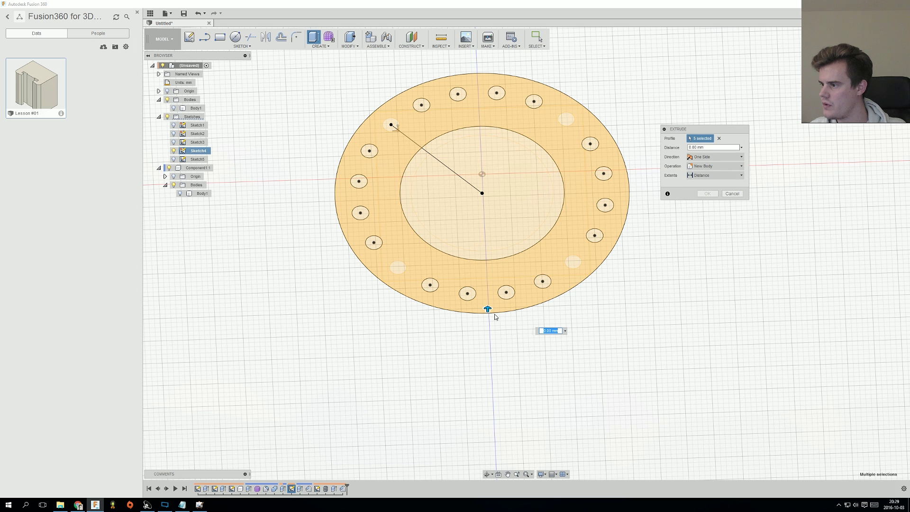
Step: Show the tube component's body again and set the flange extrusion distance to -7 mm, towards the tube
drag(488, 308, 488, 333)
shift+middle_drag(488, 333, 492, 269)
click(180, 193)
shift+middle_drag(384, 248, 391, 266)
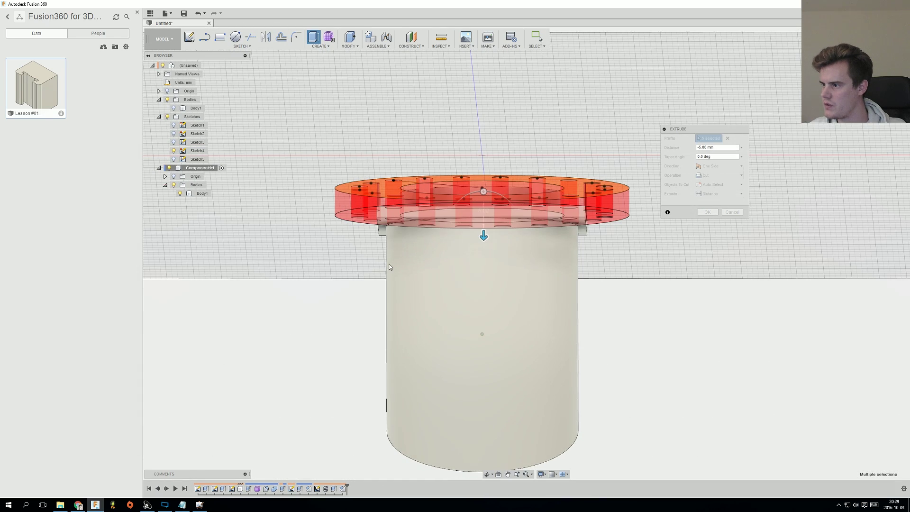
drag(484, 236, 484, 230)
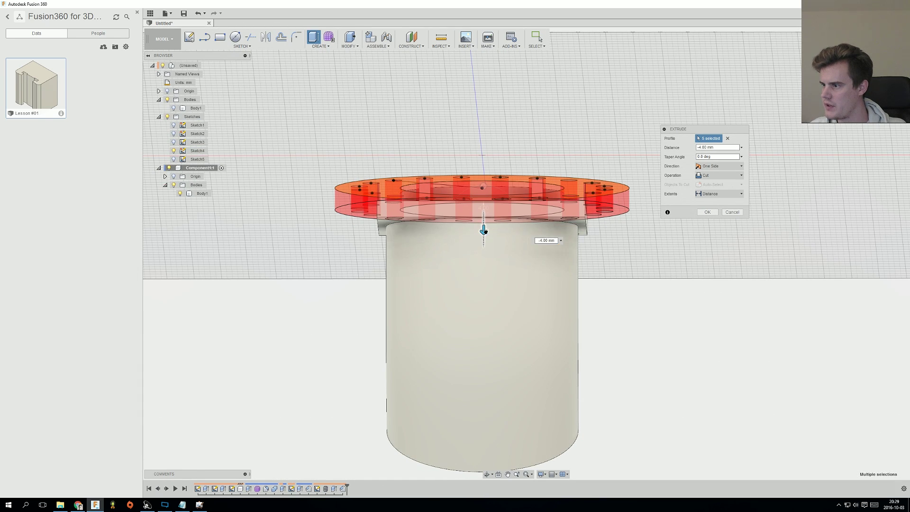
drag(384, 225, 384, 242)
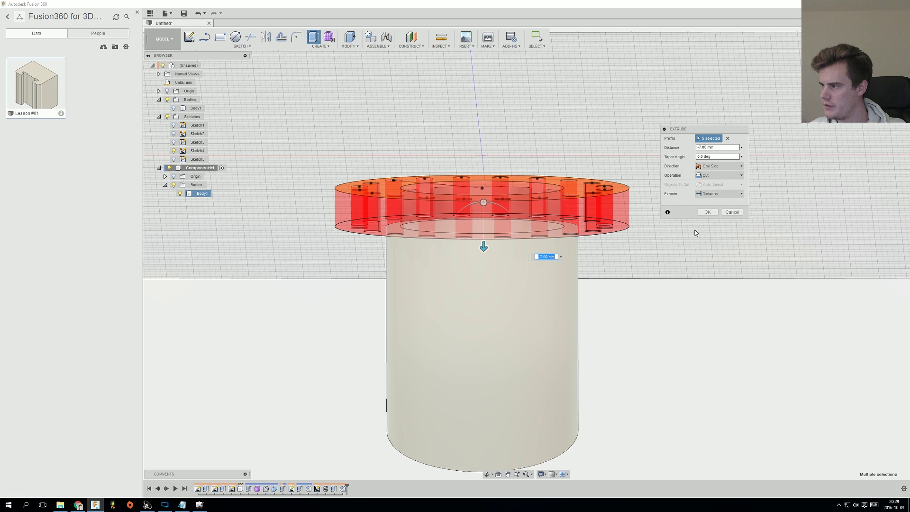
Step: Try the Join operation for the flange extrusion, and complete it as a new body
click(729, 177)
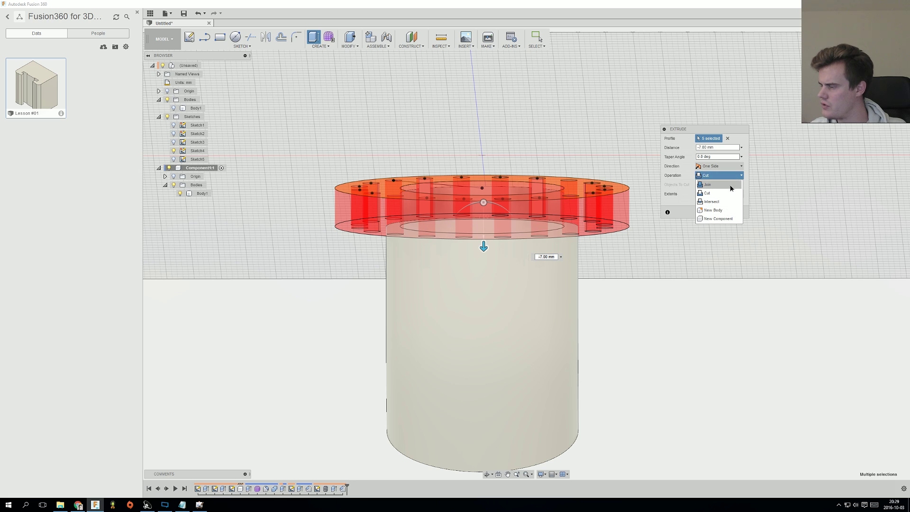
click(716, 184)
click(722, 179)
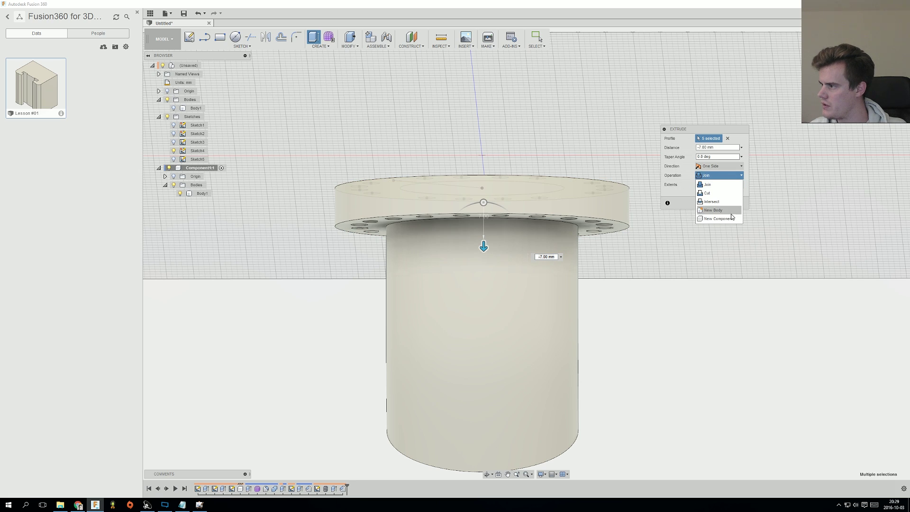
click(727, 213)
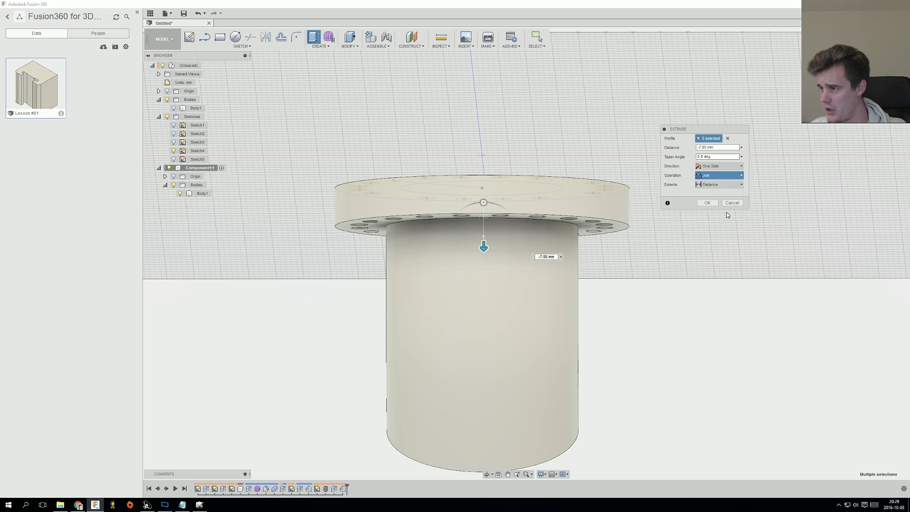
shift+middle_drag(675, 240, 675, 262)
click(712, 203)
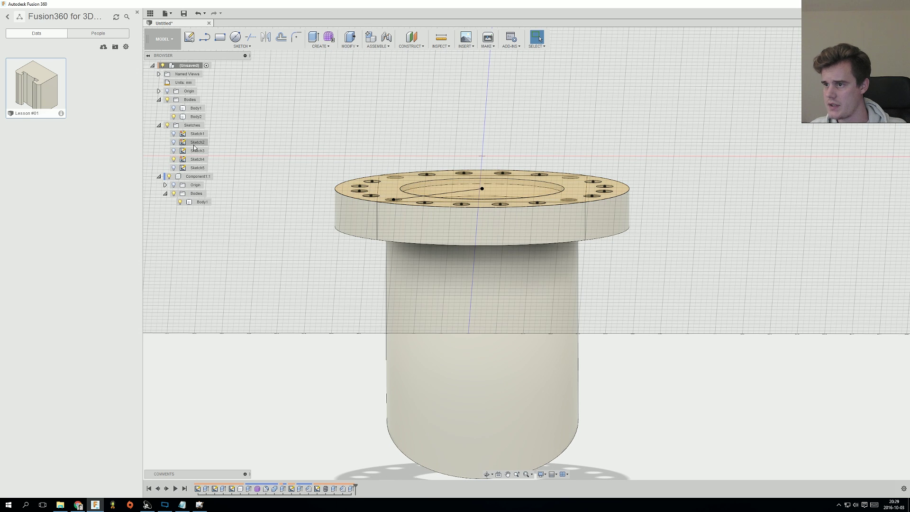
Step: Hide Sketch4 and move the round flange body into Component1's bodies
click(174, 159)
drag(195, 118, 195, 176)
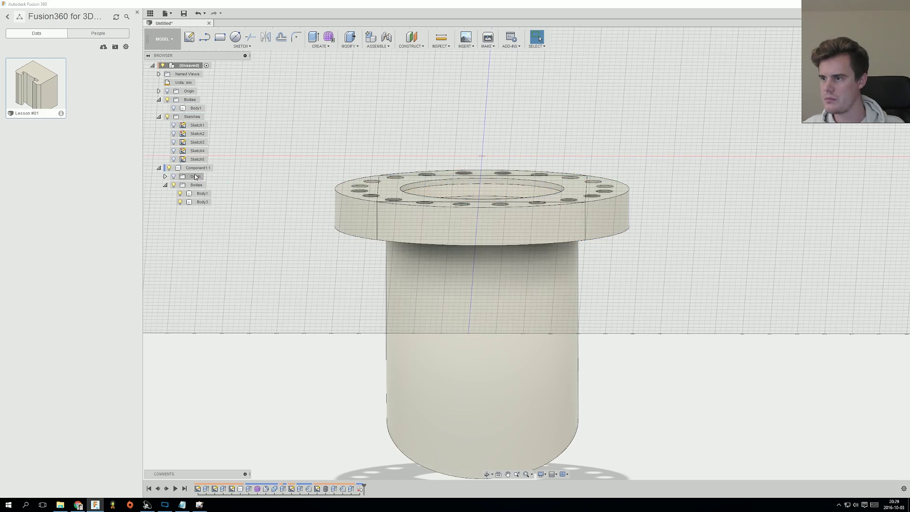
shift+middle_drag(330, 162, 319, 188)
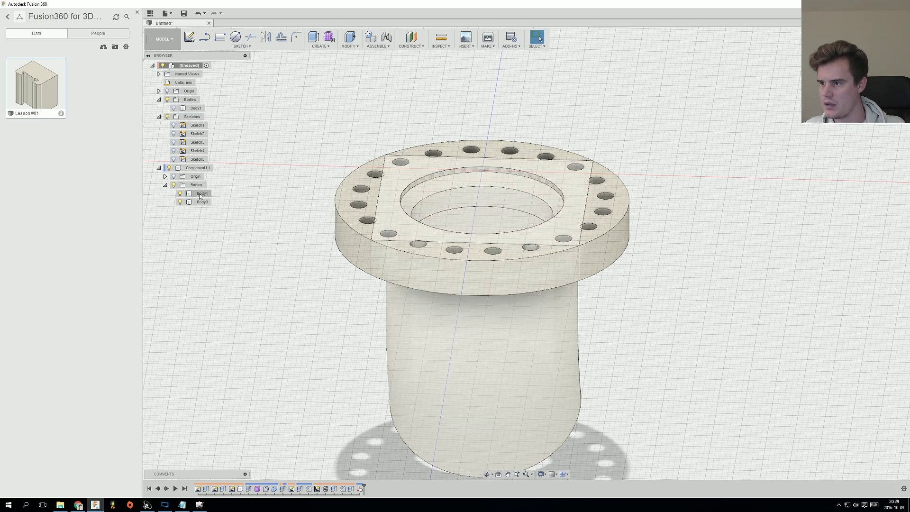
Step: Hide the round flange body and cut away the tube's square flange by extruding its underside face -13 mm
click(199, 194)
click(180, 203)
shift+middle_drag(286, 282, 297, 217)
click(297, 217)
click(431, 181)
right_click(432, 180)
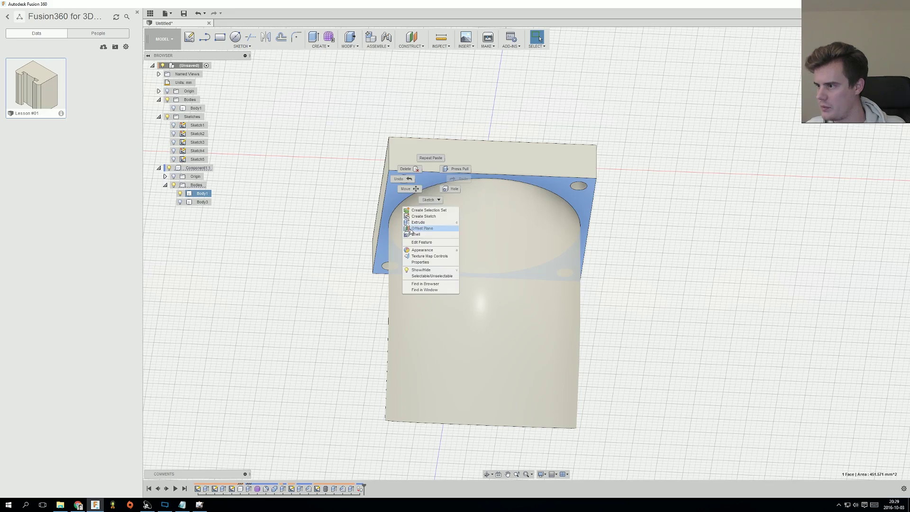
click(414, 223)
drag(430, 184, 441, 120)
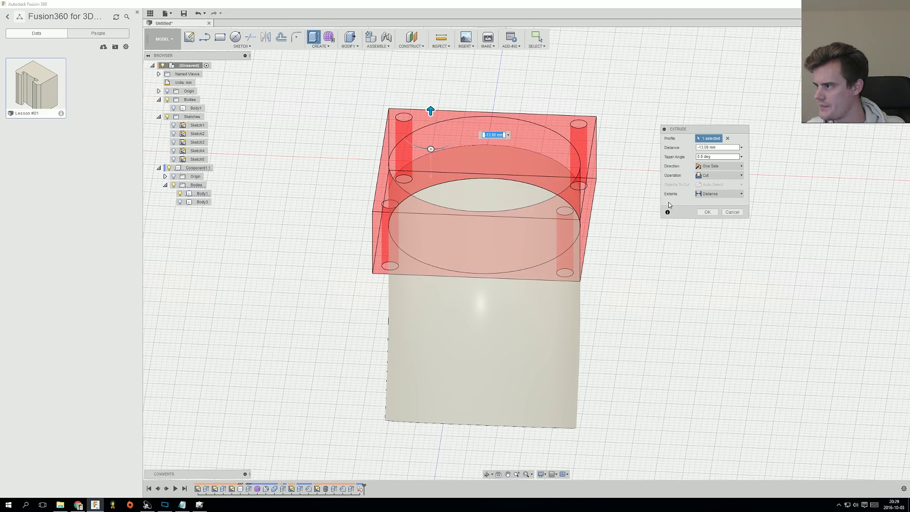
click(706, 212)
shift+middle_drag(679, 207, 678, 249)
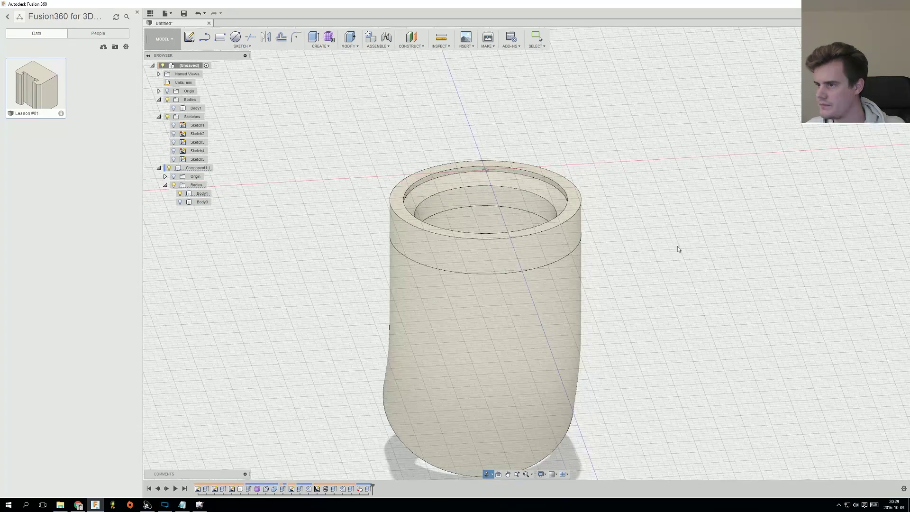
Step: Show the round flange body and combine it with the tube body using the Join operation
click(180, 202)
shift+middle_drag(334, 248, 338, 217)
click(202, 193)
ctrl+click(203, 202)
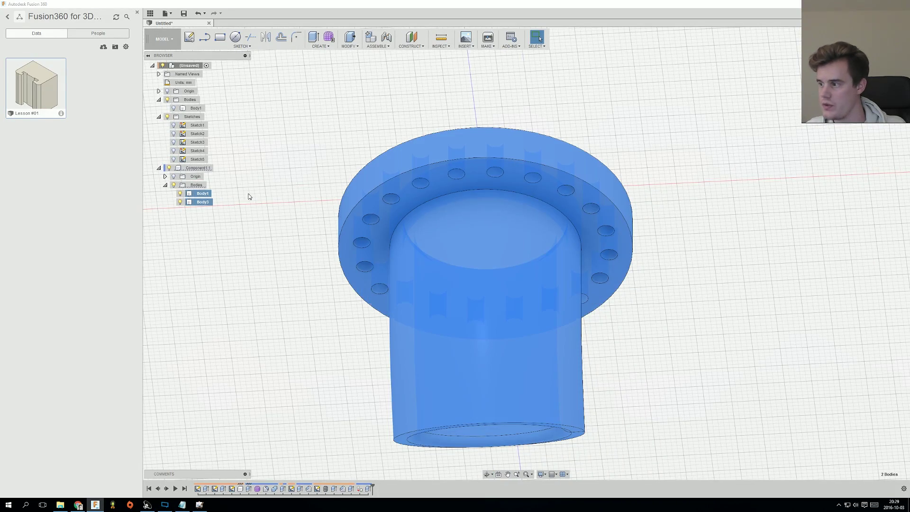
click(351, 46)
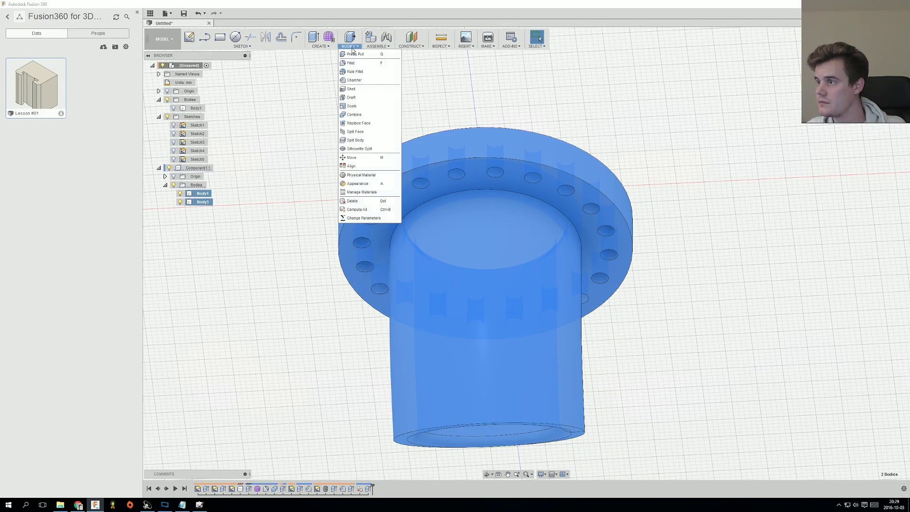
click(365, 125)
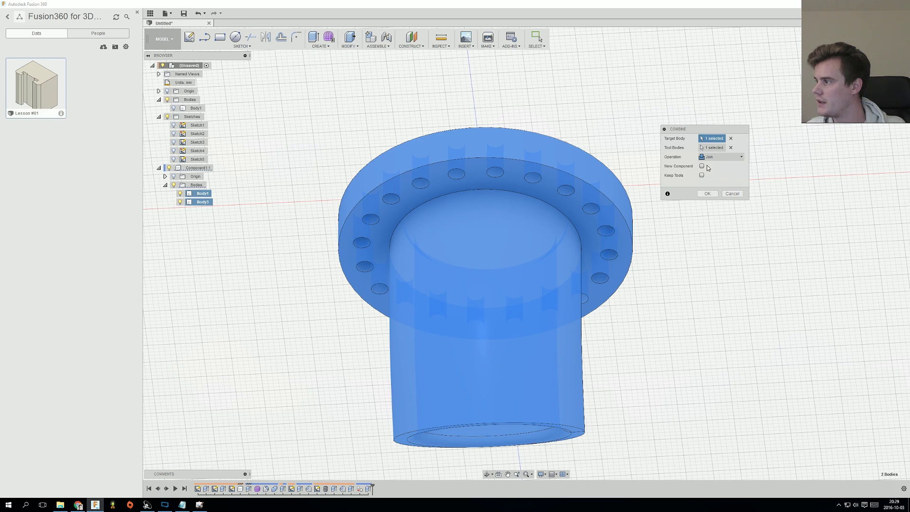
click(707, 194)
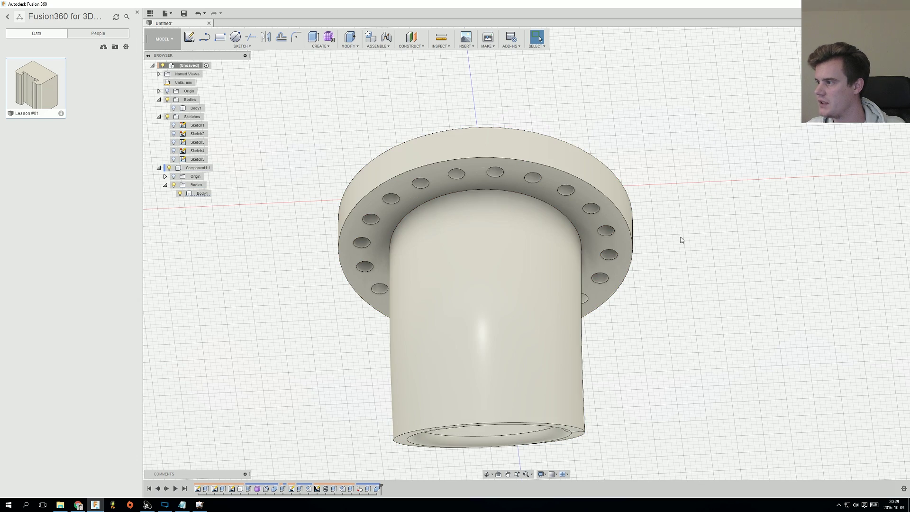
shift+middle_drag(320, 155, 316, 185)
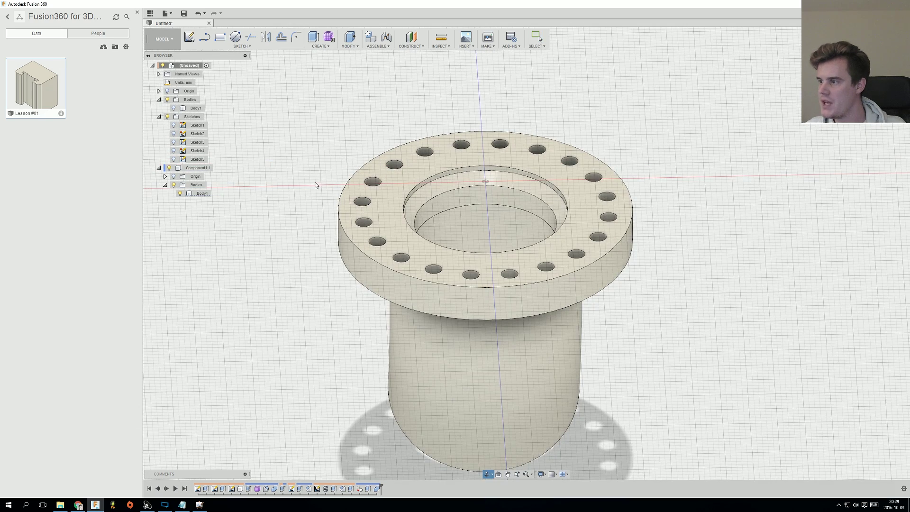
Step: Show the threaded ring body again on top of the round flange
click(173, 108)
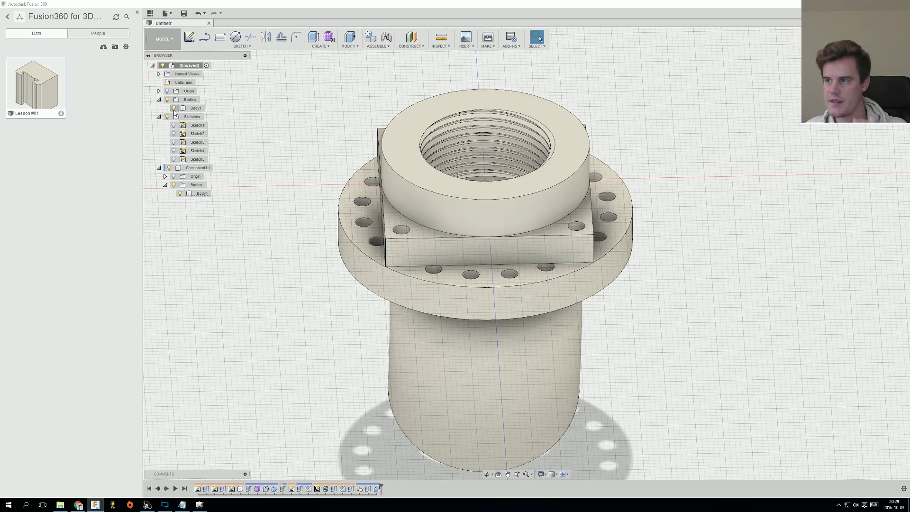
shift+middle_drag(347, 161, 620, 224)
key(Escape)
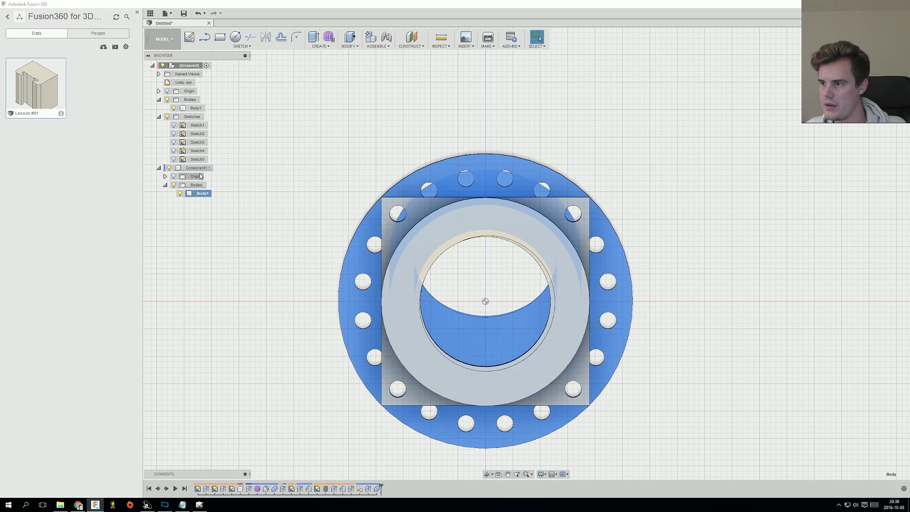
Step: Try to rotate the flanged tube body about a pivot at the bore's centre, with a Y angle of about 125 degrees
right_click(202, 194)
click(214, 197)
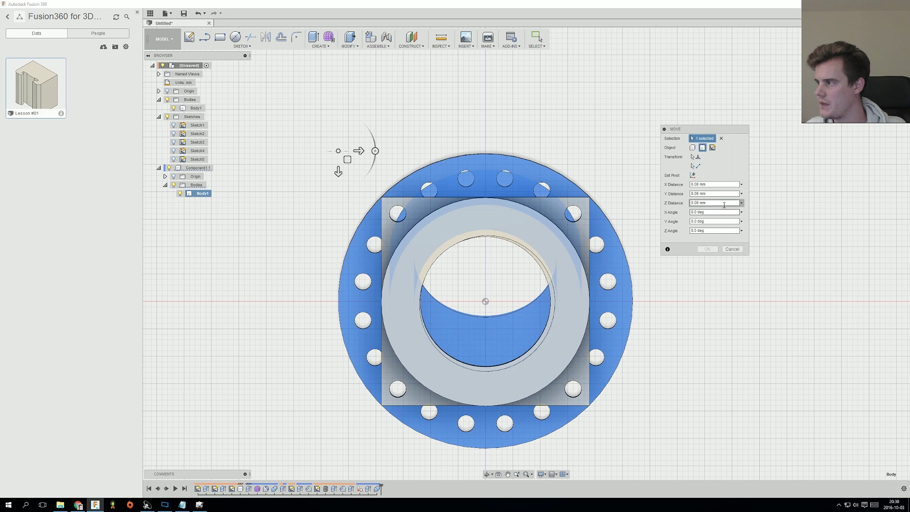
click(692, 176)
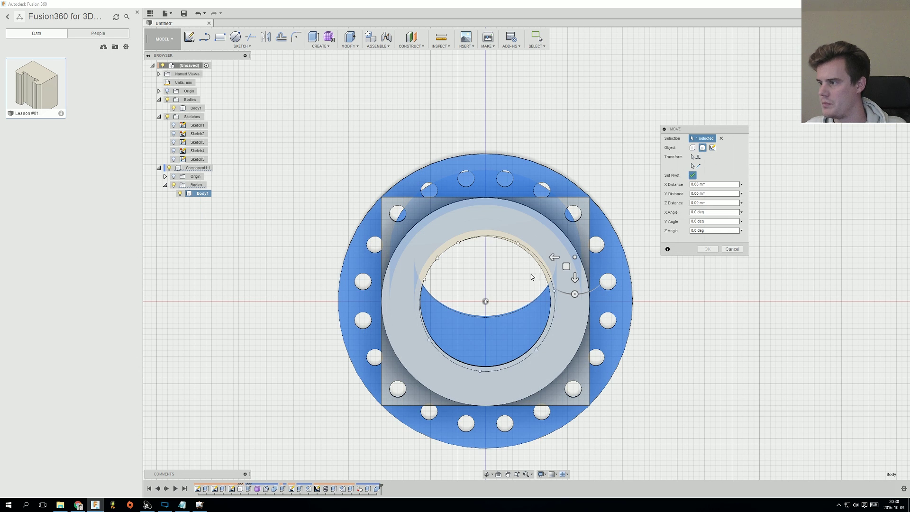
middle_drag(486, 301, 485, 291)
click(486, 291)
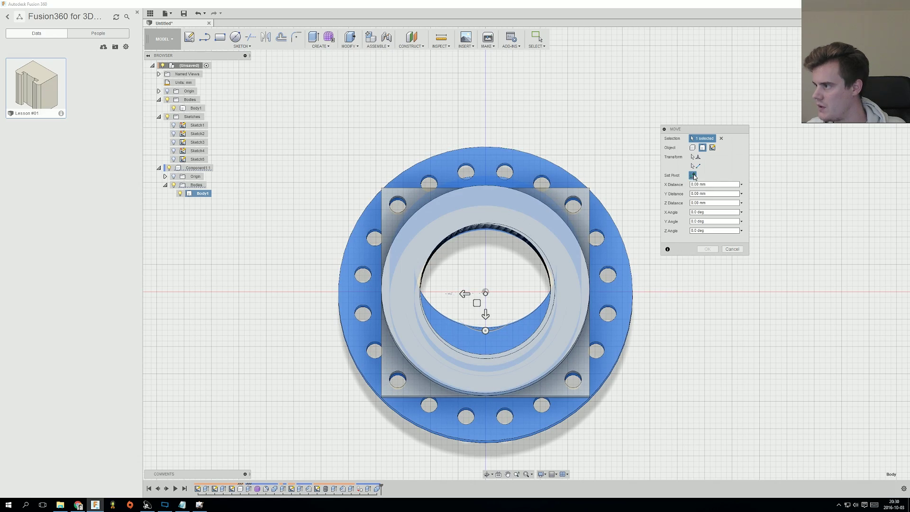
shift+middle_drag(505, 309, 508, 279)
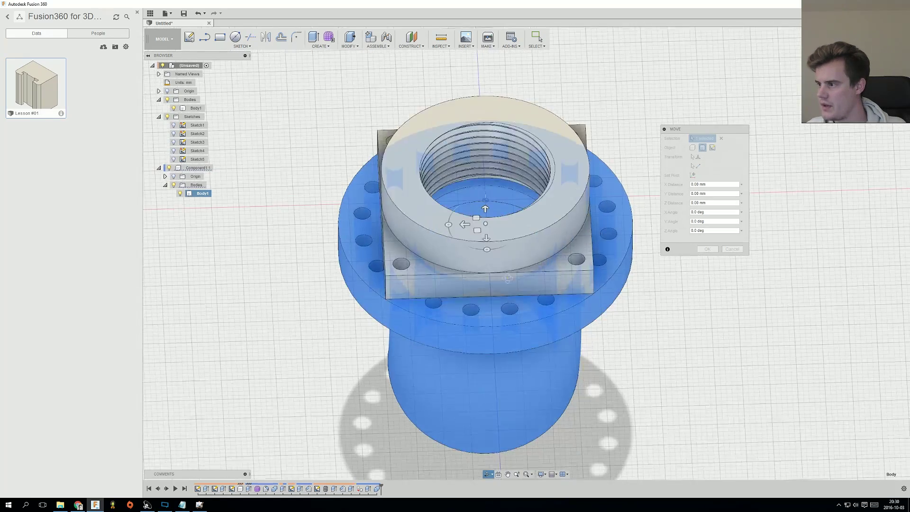
drag(487, 250, 532, 239)
shift+middle_drag(513, 234, 517, 263)
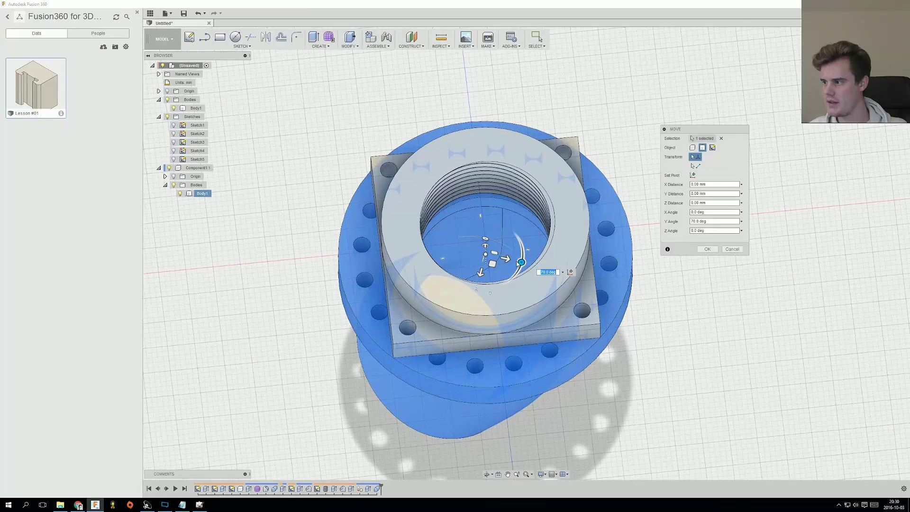
drag(520, 263, 534, 207)
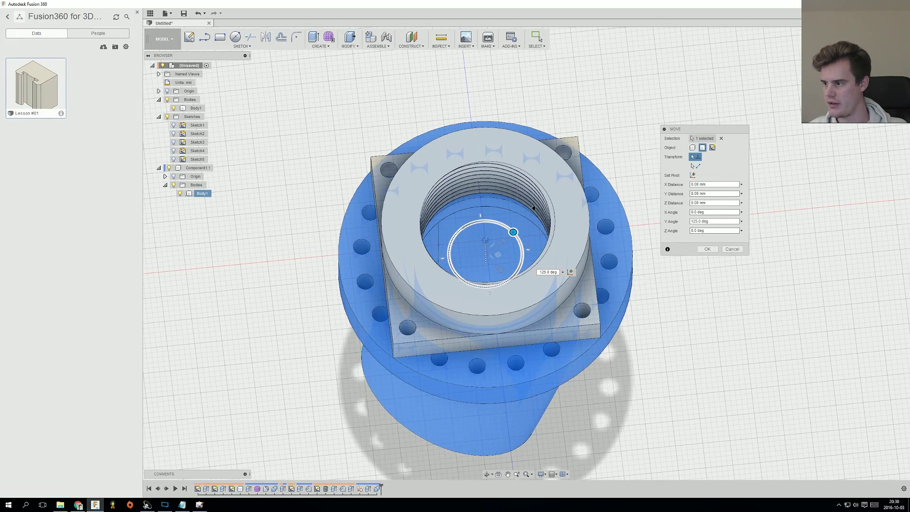
click(738, 251)
shift+middle_drag(684, 294, 622, 285)
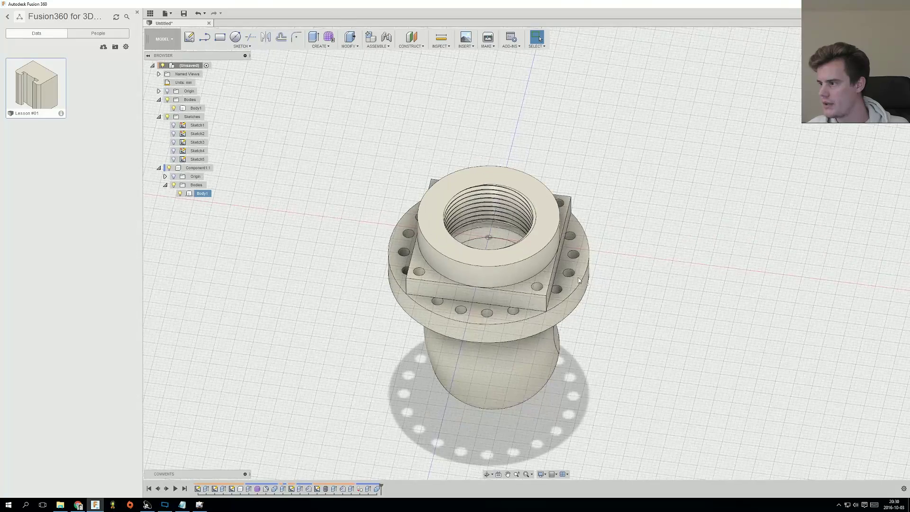
scroll(564, 271, up, 3)
click(538, 315)
shift+click(348, 290)
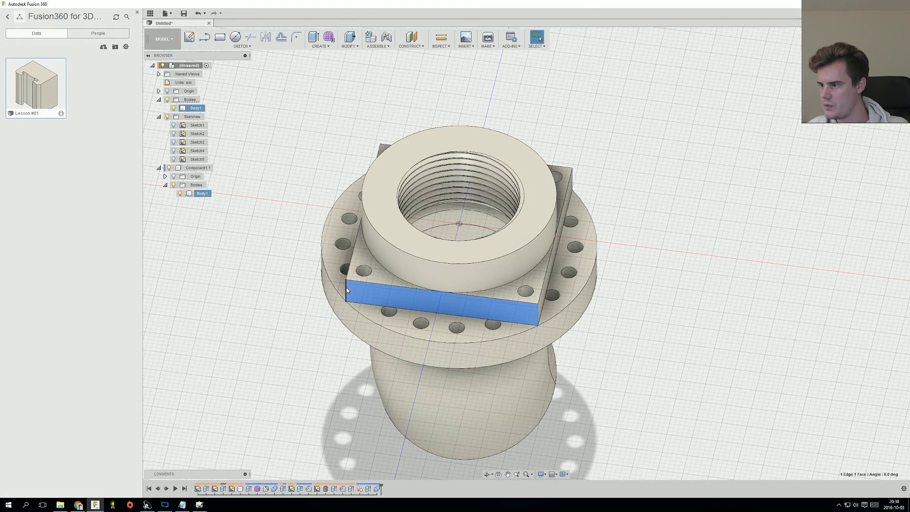
click(645, 235)
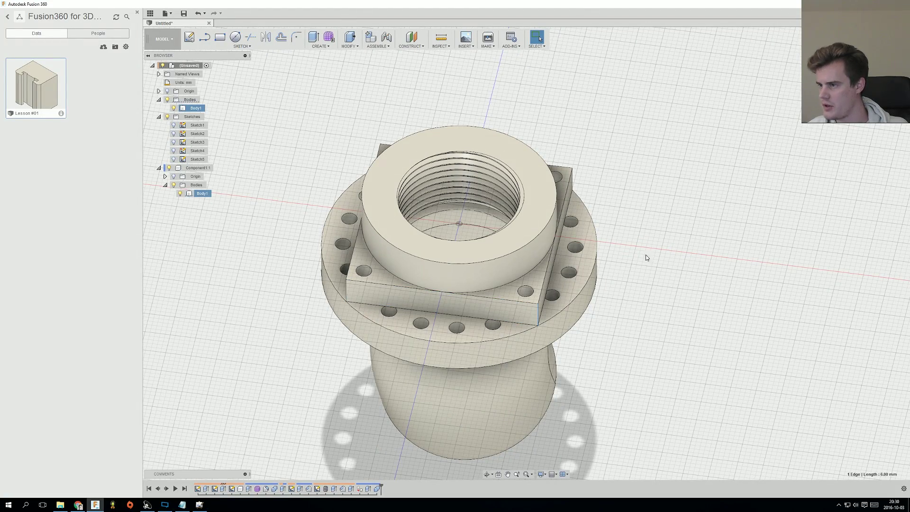
Step: Try a section analysis through both parts, starting from a side face of the ring's square plate
shift+middle_drag(272, 215, 417, 90)
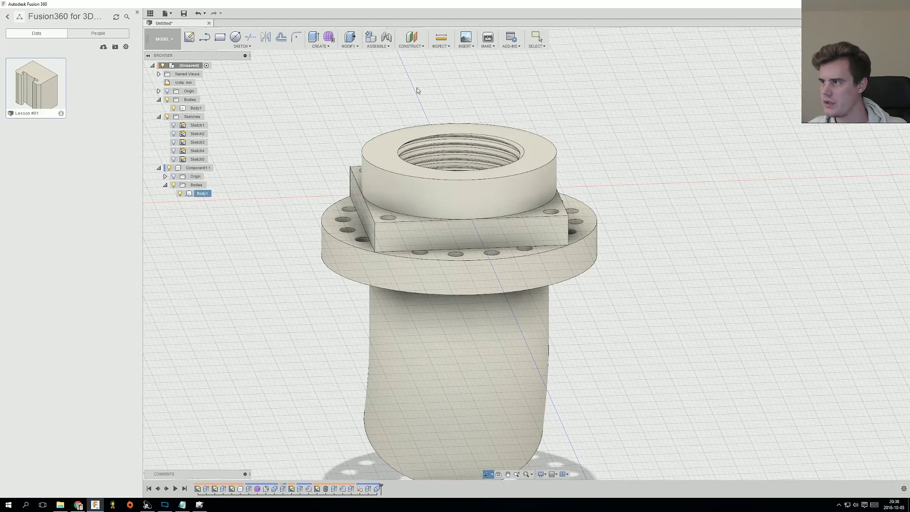
click(438, 46)
click(453, 116)
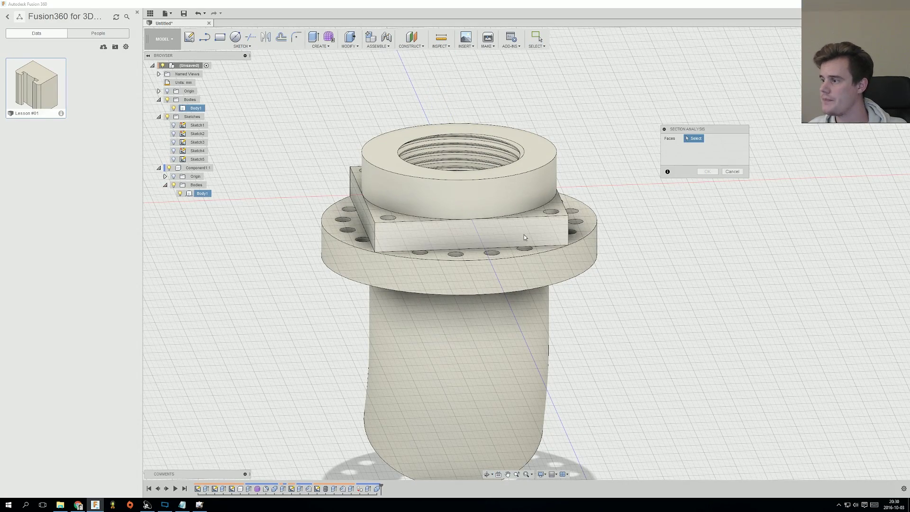
click(536, 233)
shift+middle_drag(536, 233, 607, 240)
drag(593, 209, 655, 212)
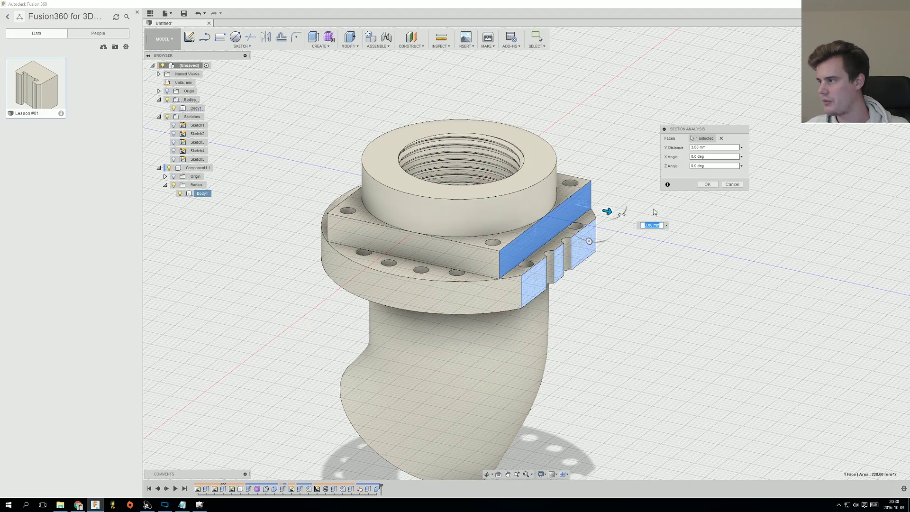
click(733, 185)
Step: Examine the threaded ring's square plate and its corner faces above the round flange
shift+middle_drag(746, 230, 642, 299)
click(490, 289)
click(642, 299)
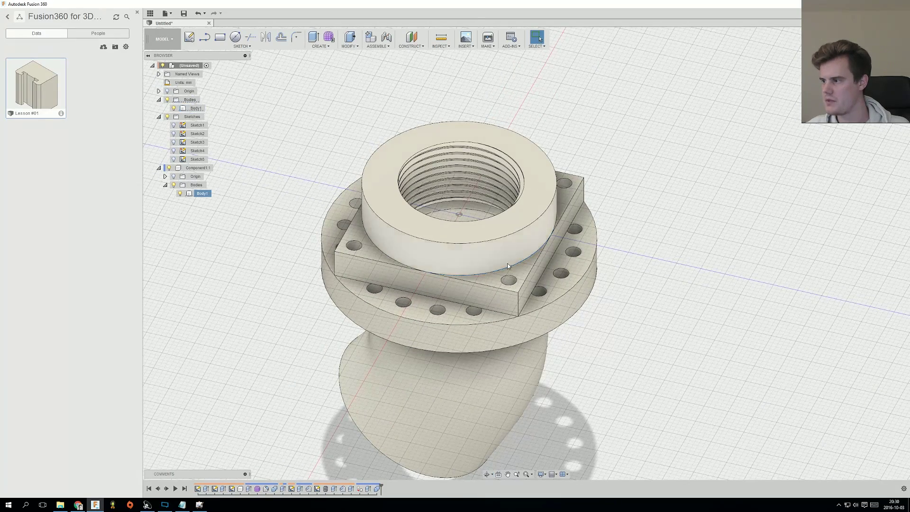
click(498, 276)
ctrl+click(373, 251)
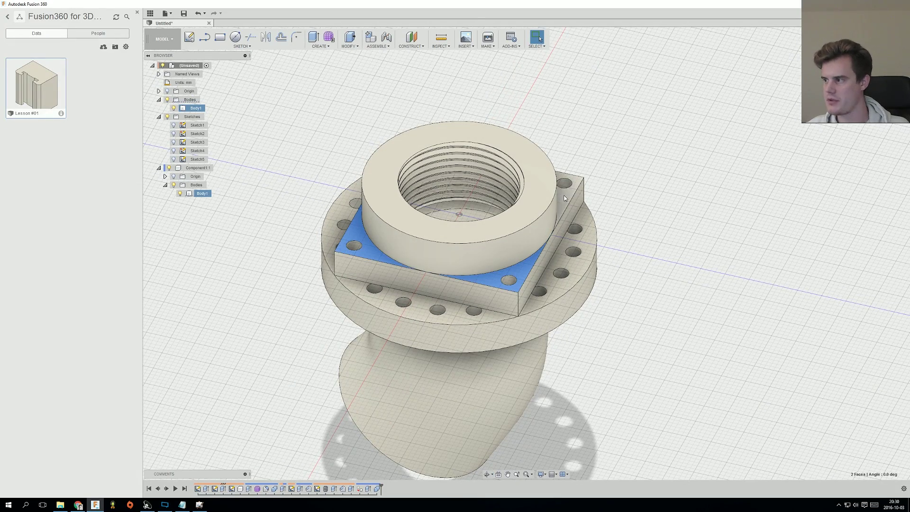
ctrl+click(564, 195)
shift+middle_drag(564, 194, 420, 198)
click(384, 154)
click(309, 149)
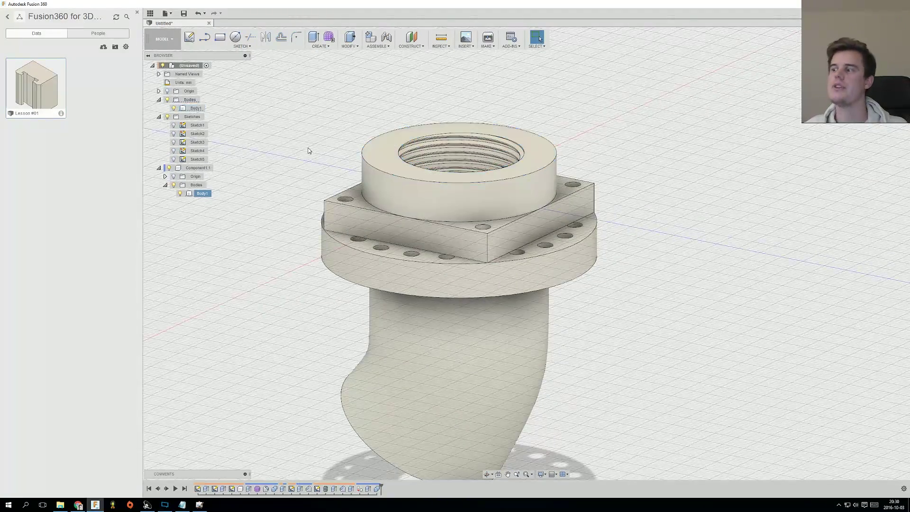
Step: Hide the tube body and examine the underside of the threaded ring's square plate and its recess
click(181, 195)
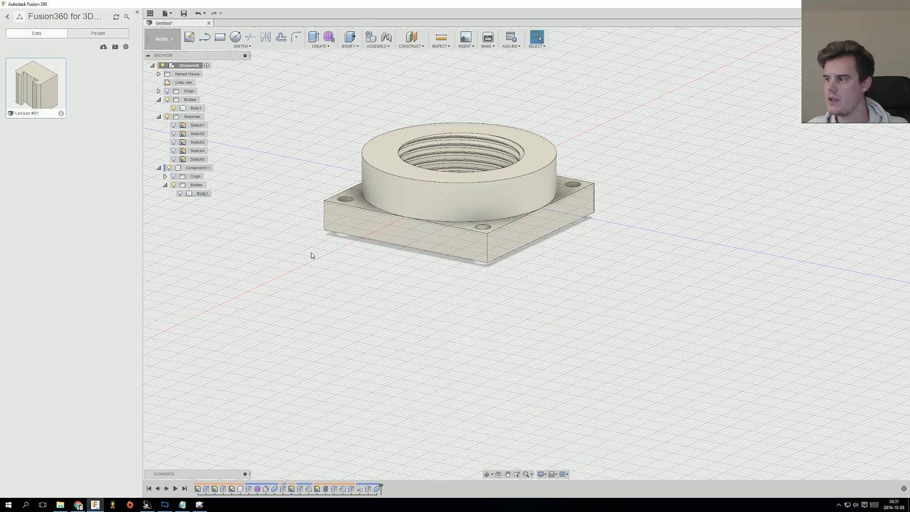
shift+middle_drag(311, 257, 307, 162)
click(395, 173)
shift+middle_drag(395, 172, 362, 219)
shift+middle_drag(459, 188, 390, 213)
scroll(389, 230, up, 6)
click(390, 230)
scroll(388, 230, down, 7)
scroll(378, 225, up, 2)
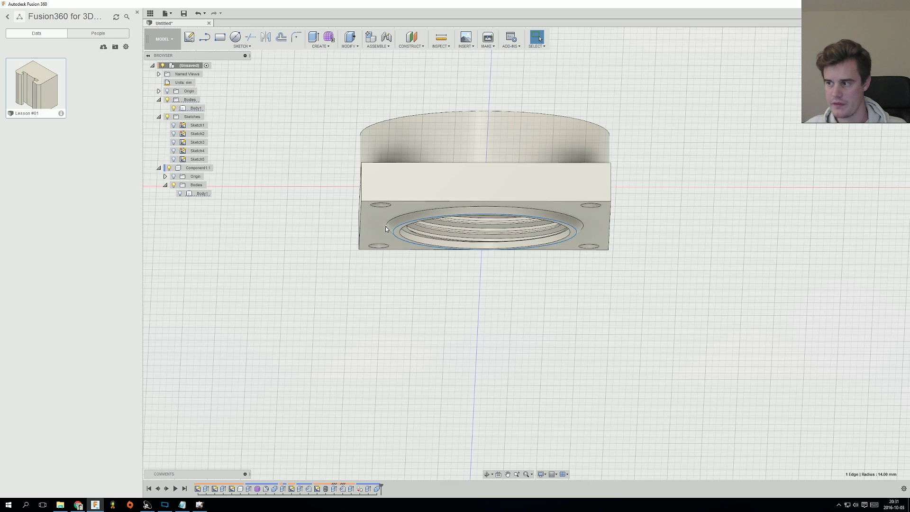
click(379, 224)
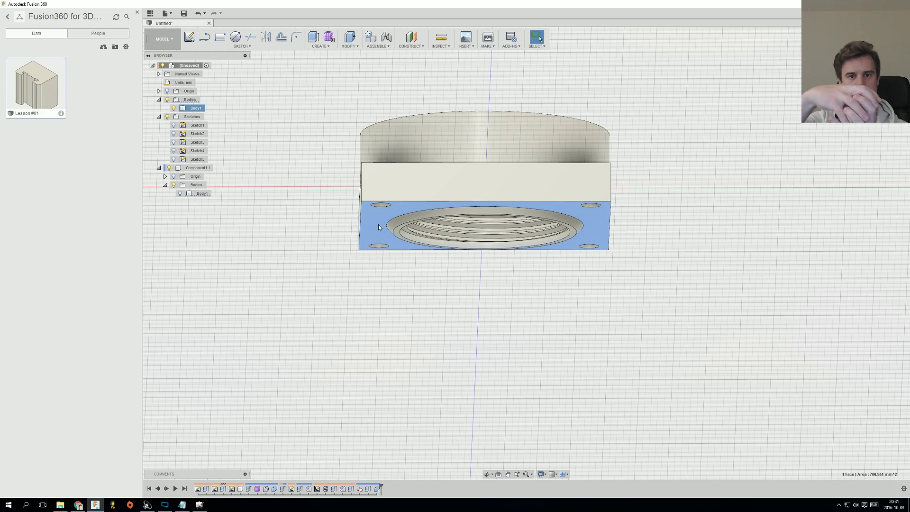
shift+middle_drag(378, 223, 589, 299)
click(640, 232)
scroll(640, 232, down, 3)
middle_drag(636, 231, 411, 239)
shift+middle_drag(410, 240, 504, 217)
Step: Show the tube body again and examine the assembled parts from the side
click(203, 193)
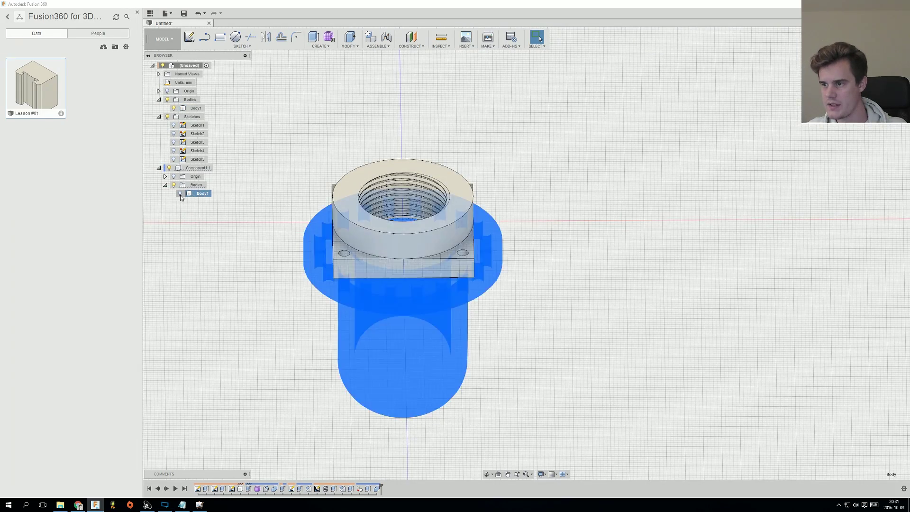
click(254, 255)
shift+middle_drag(266, 261, 417, 241)
drag(441, 236, 441, 240)
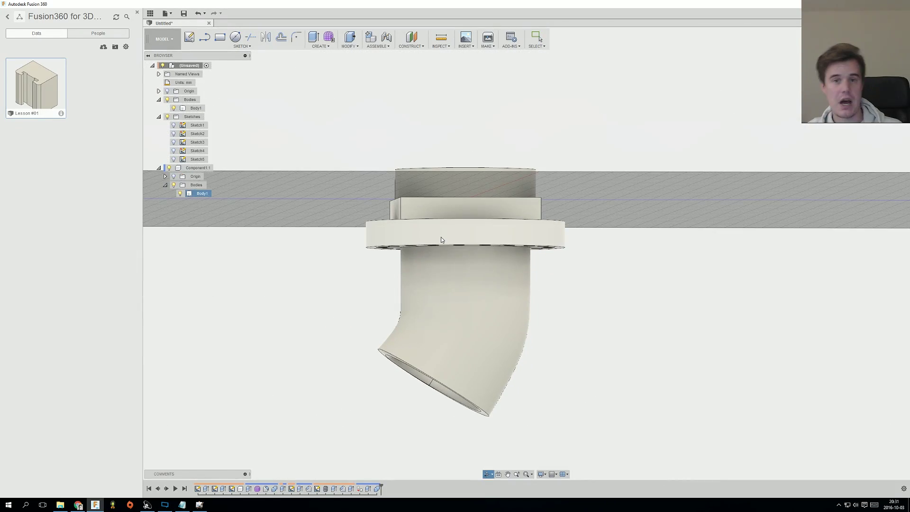
key(Escape)
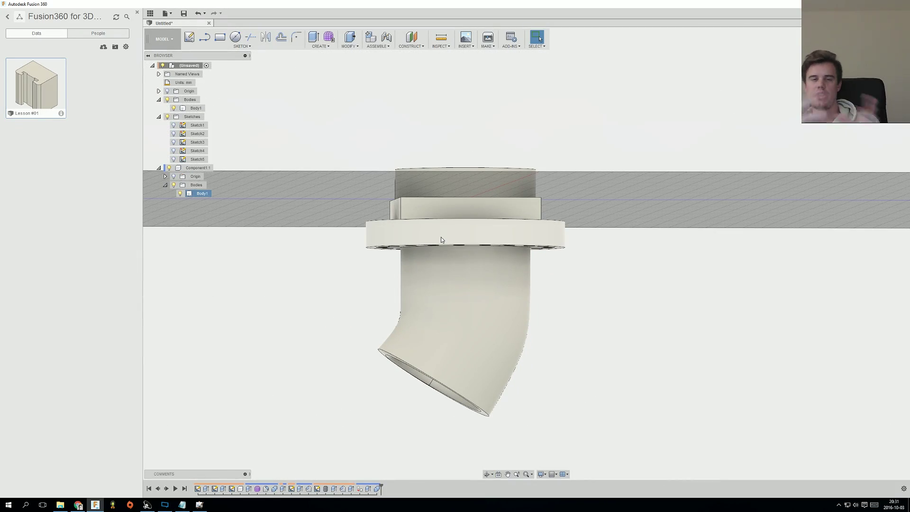